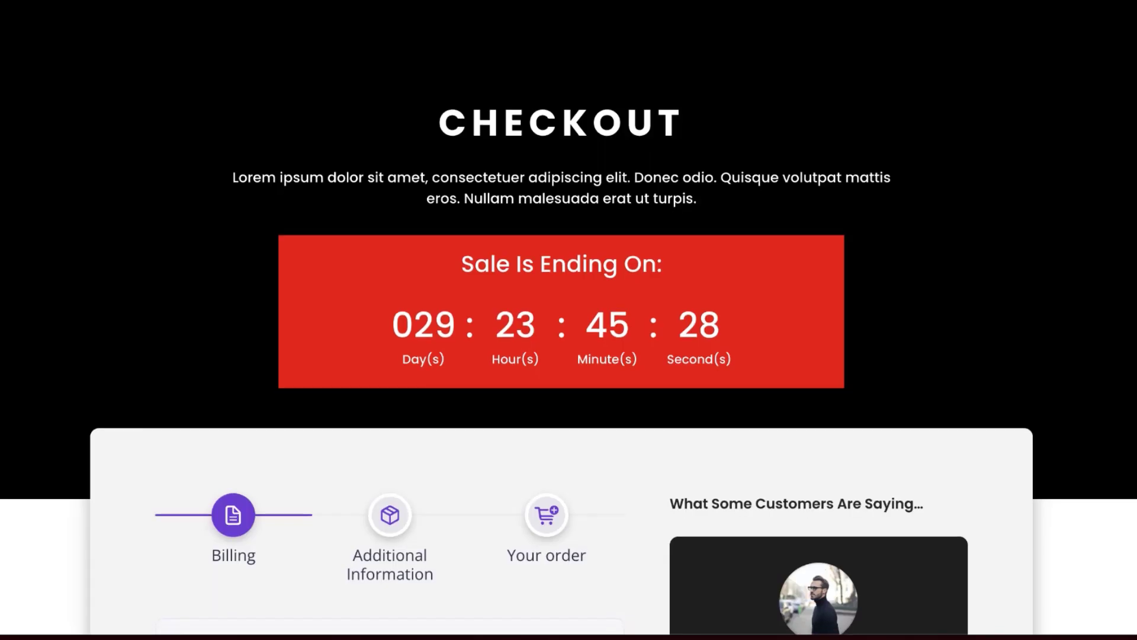
pyautogui.scroll(-4, 569, 355)
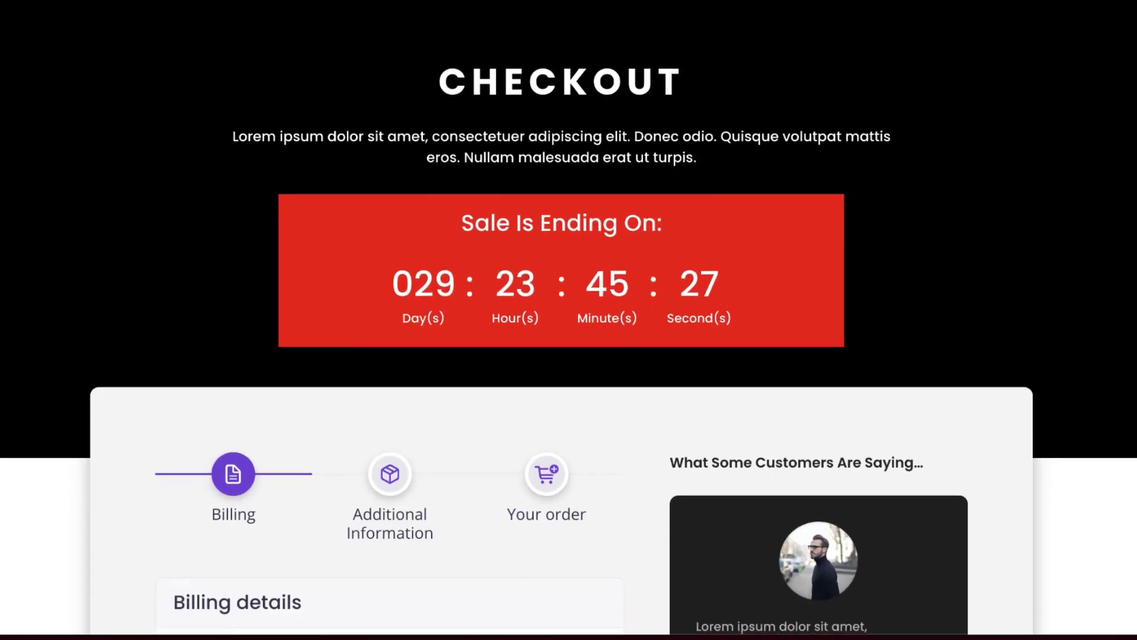
pyautogui.scroll(-6, 569, 355)
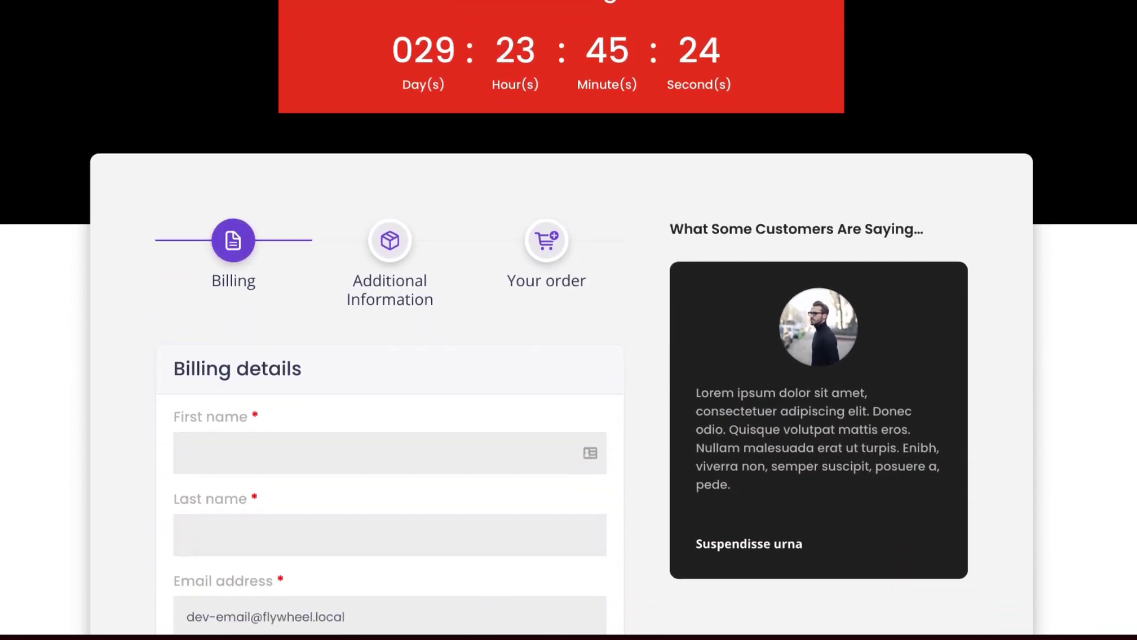
pyautogui.press('Return')
pyautogui.scroll(8, 569, 320)
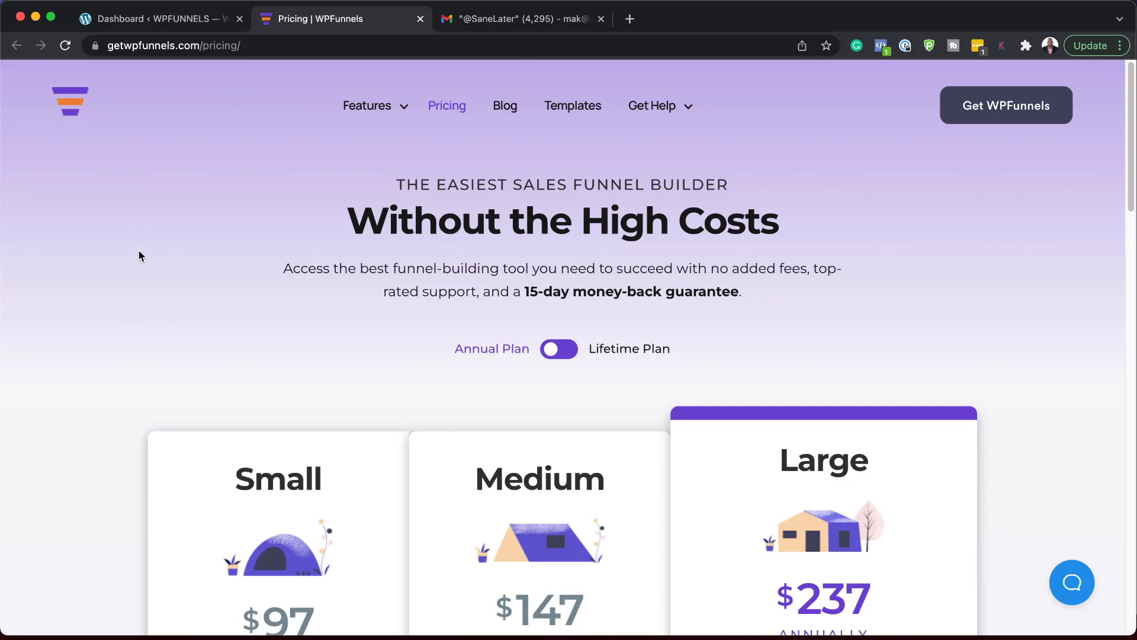
pyautogui.scroll(-2, 187, 269)
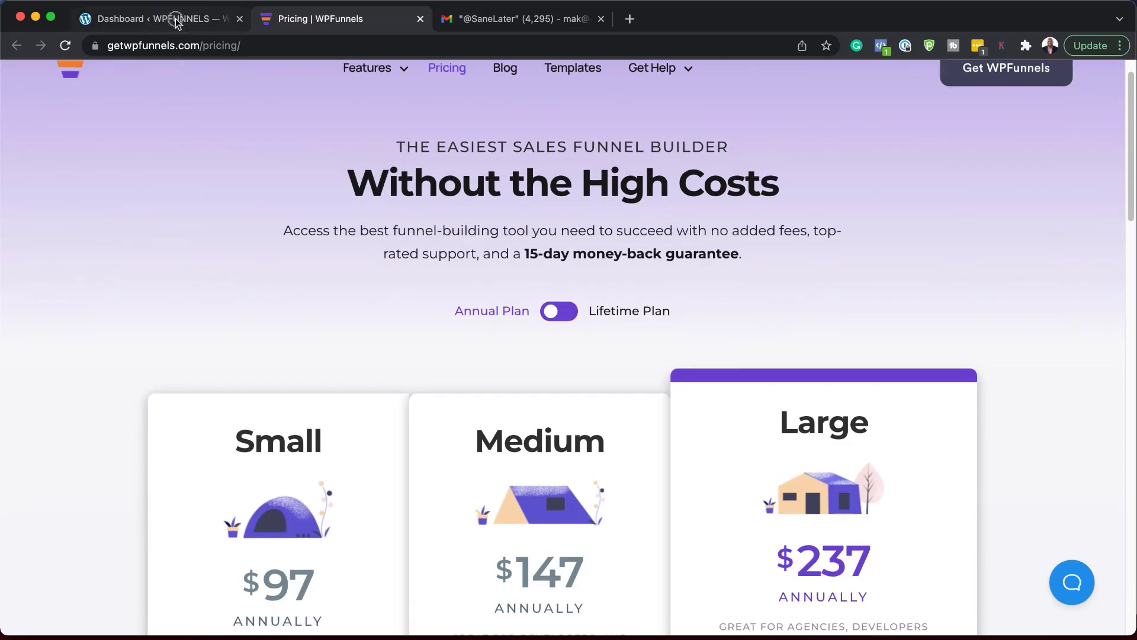
# - Switch to the WordPress dashboard and create a WP Funnels funnel from scratch named "Global Checkout"
pyautogui.click(176, 20)
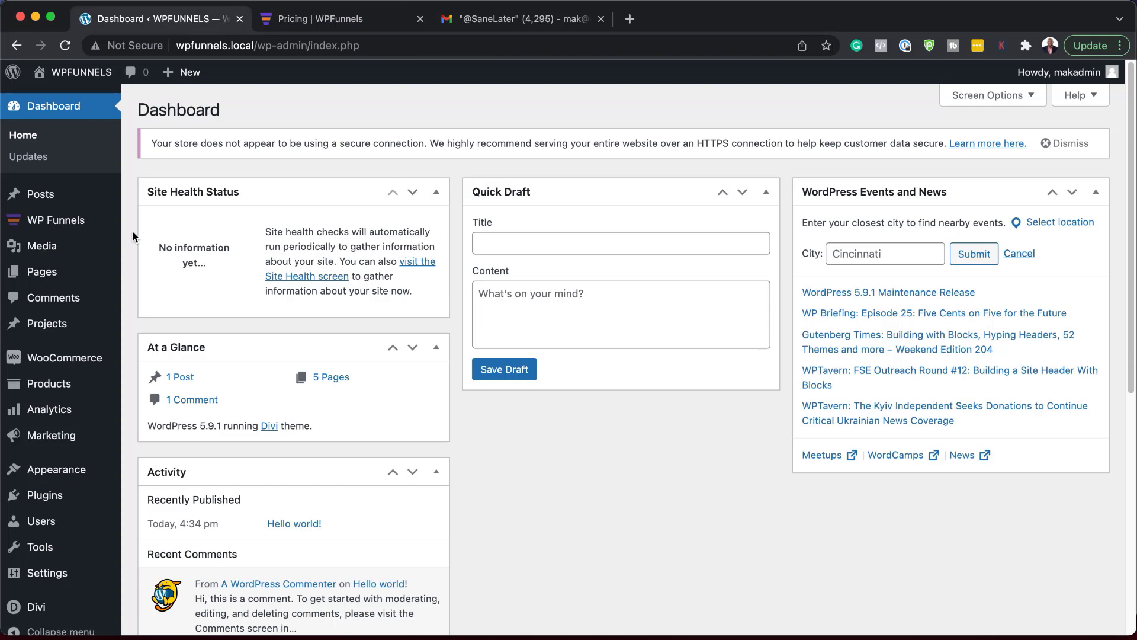
pyautogui.moveTo(112, 220)
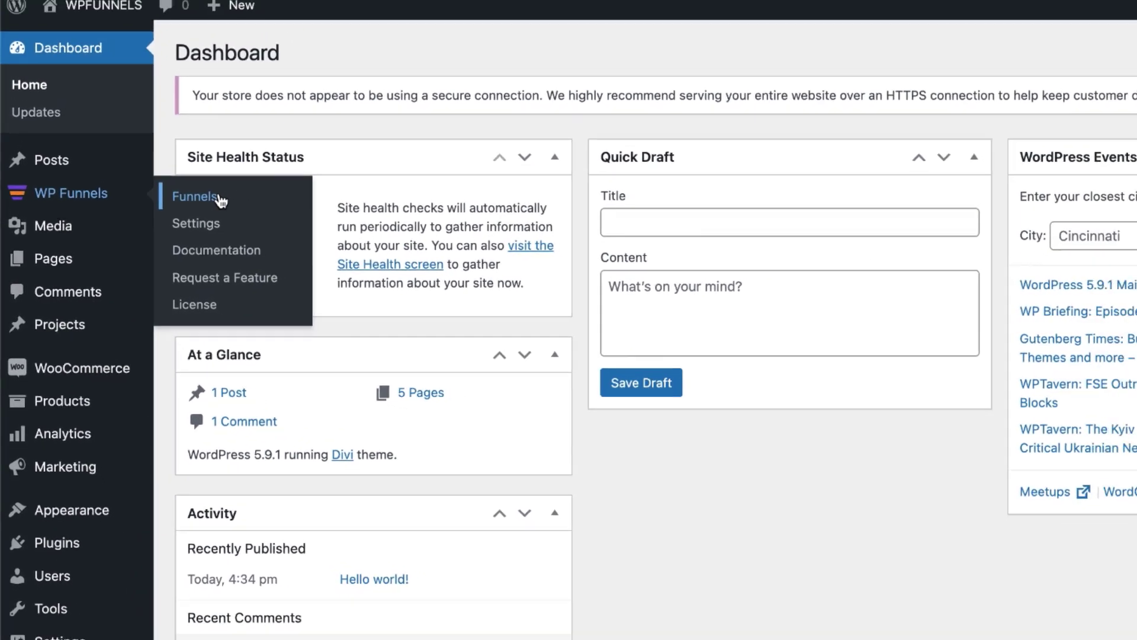
pyautogui.click(243, 189)
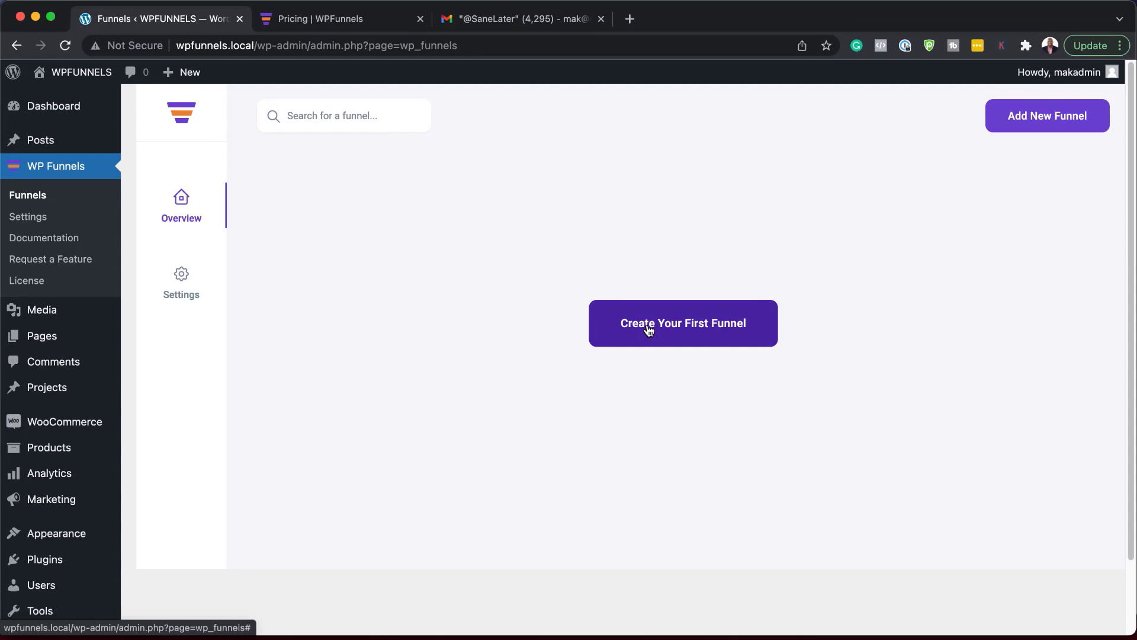
pyautogui.click(649, 330)
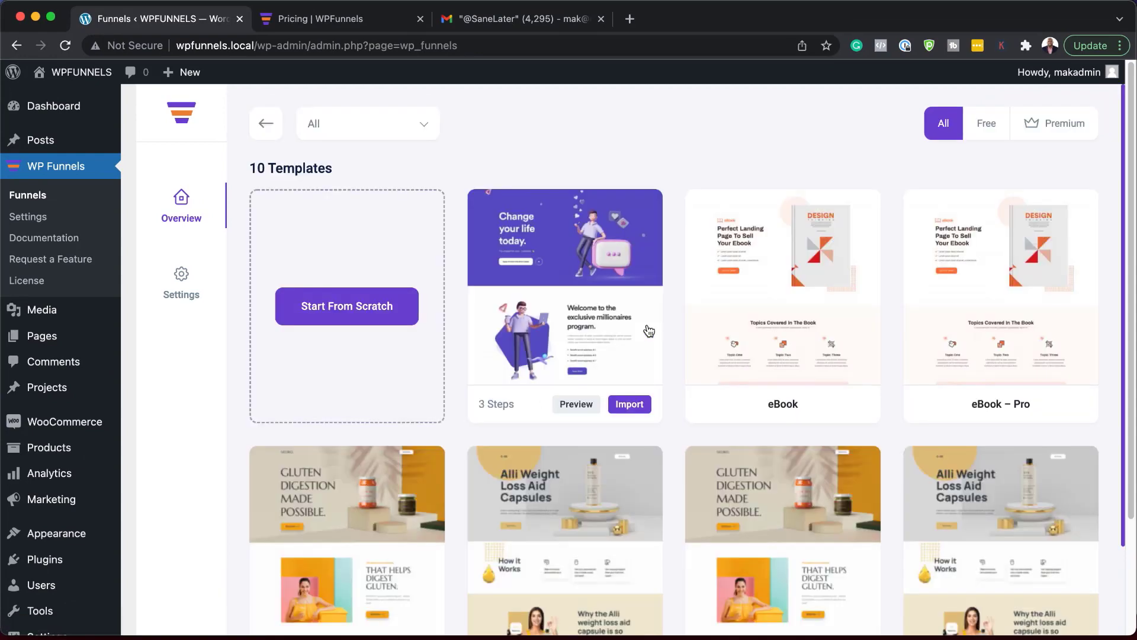
pyautogui.click(380, 315)
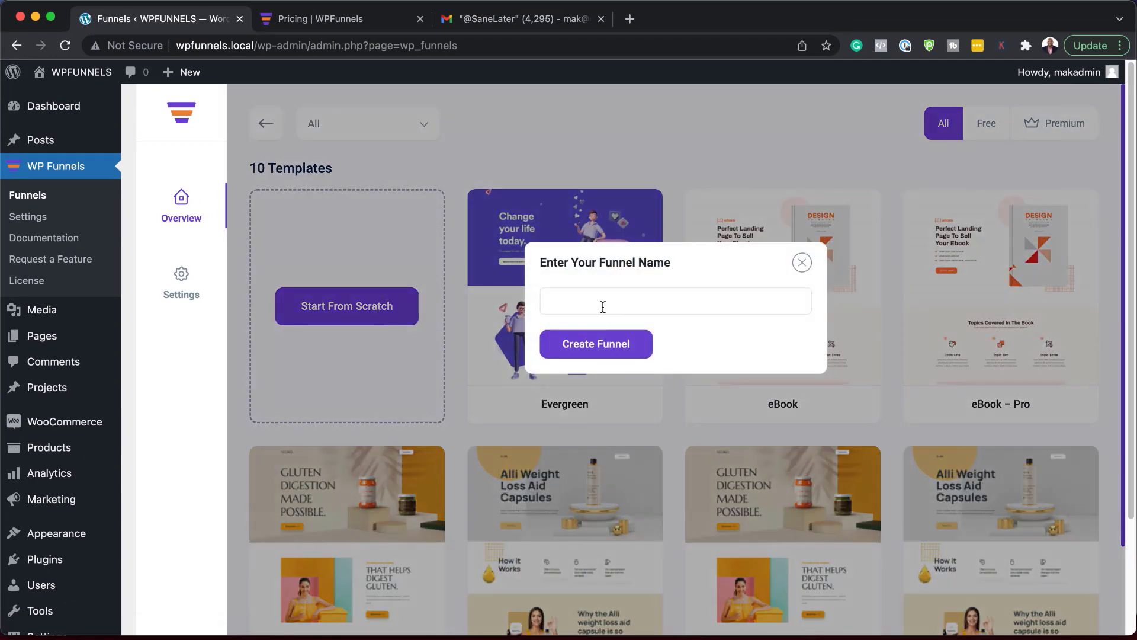
pyautogui.write('Global Checkout')
pyautogui.click(614, 348)
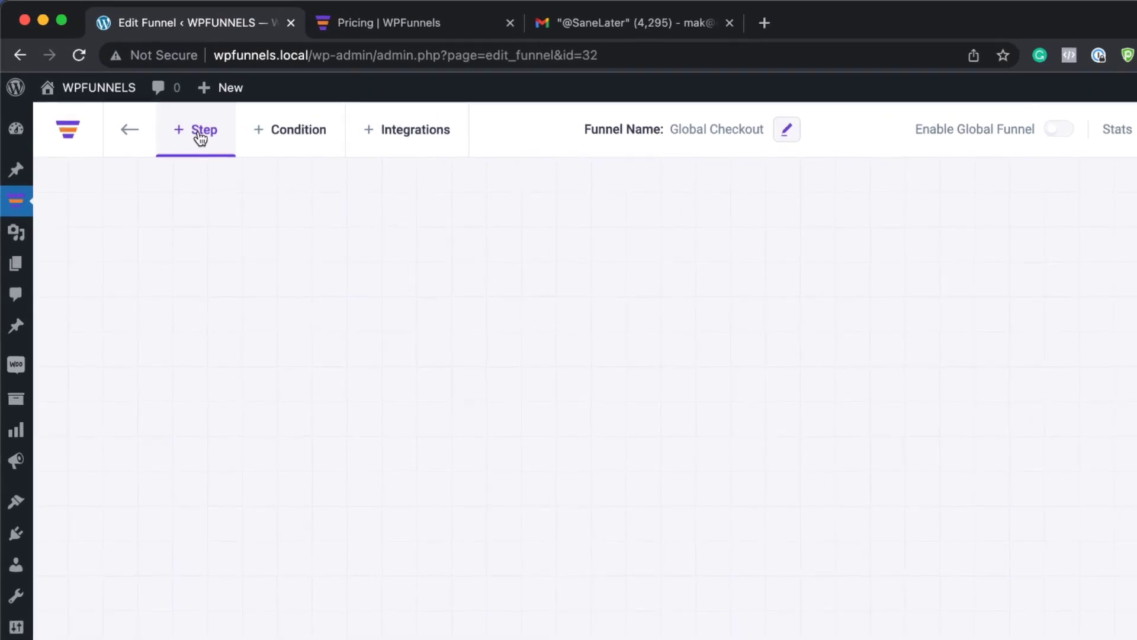
# - Add a checkout step from scratch to the funnel and name it "Checkout"
pyautogui.click(201, 132)
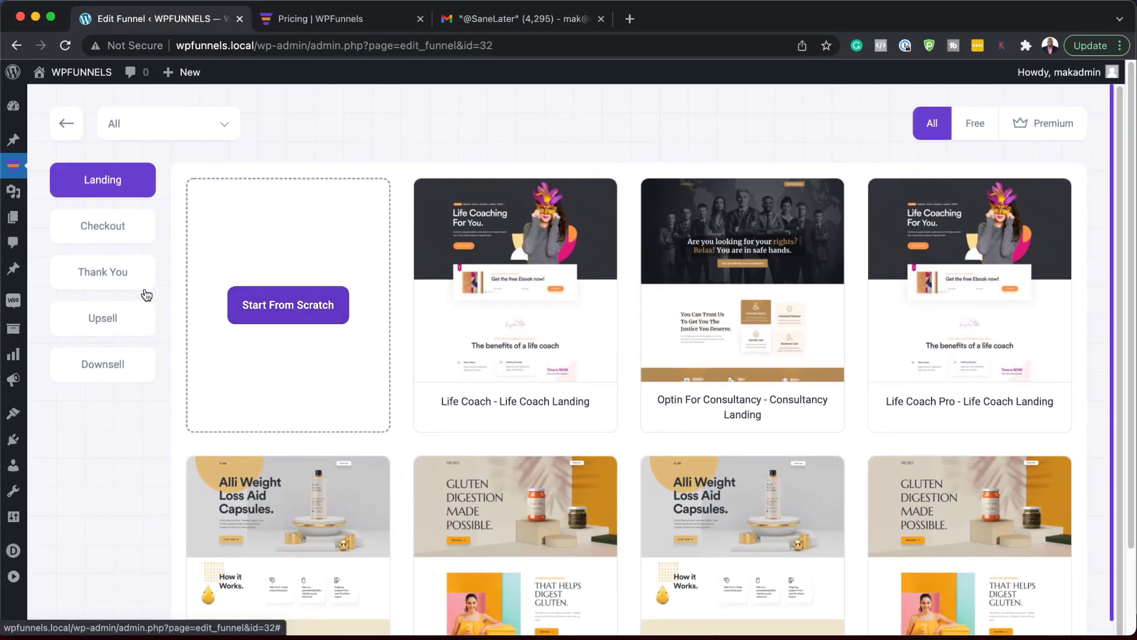
pyautogui.click(118, 230)
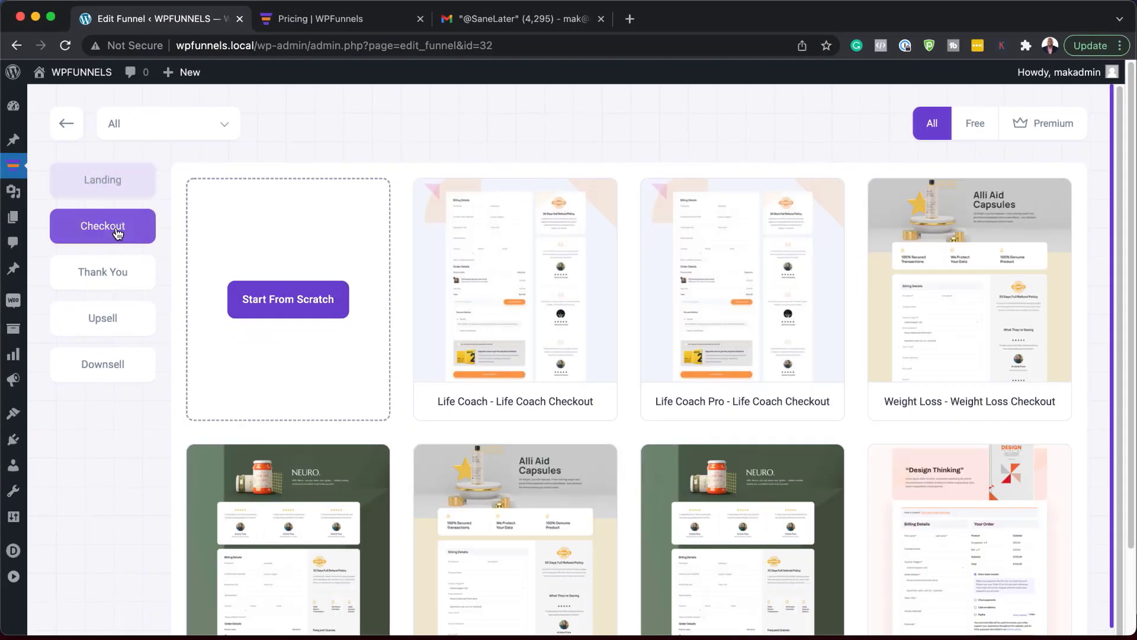
pyautogui.click(303, 308)
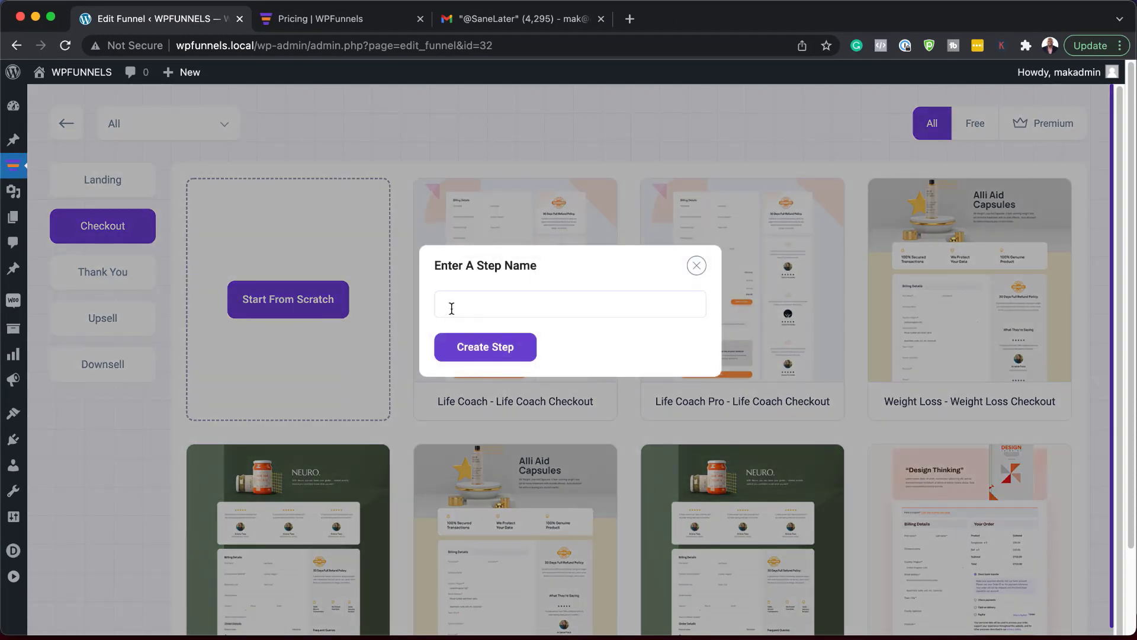
pyautogui.click(503, 350)
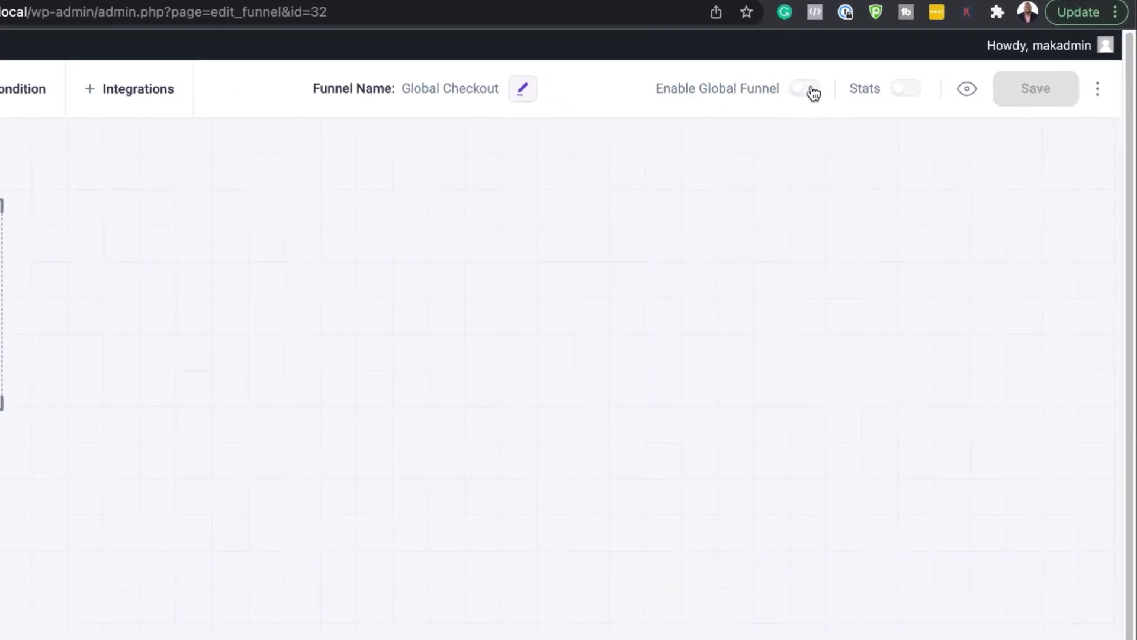
# - Enable the global funnel and set the Checkout step's funnel entry condition to "Any product is selected"
pyautogui.click(812, 88)
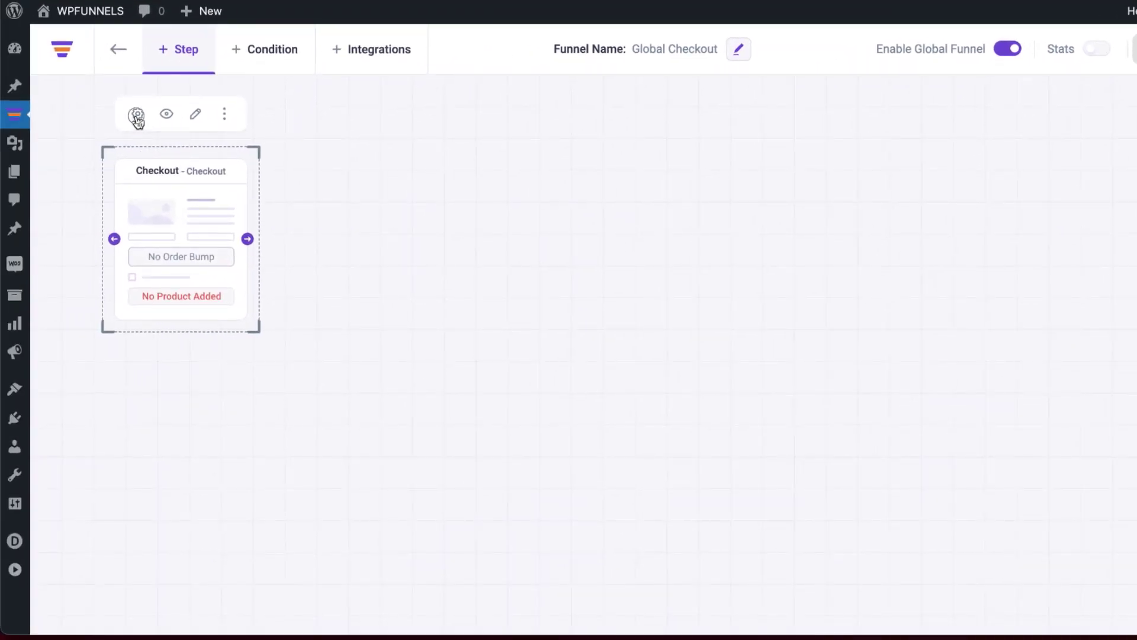
pyautogui.click(137, 115)
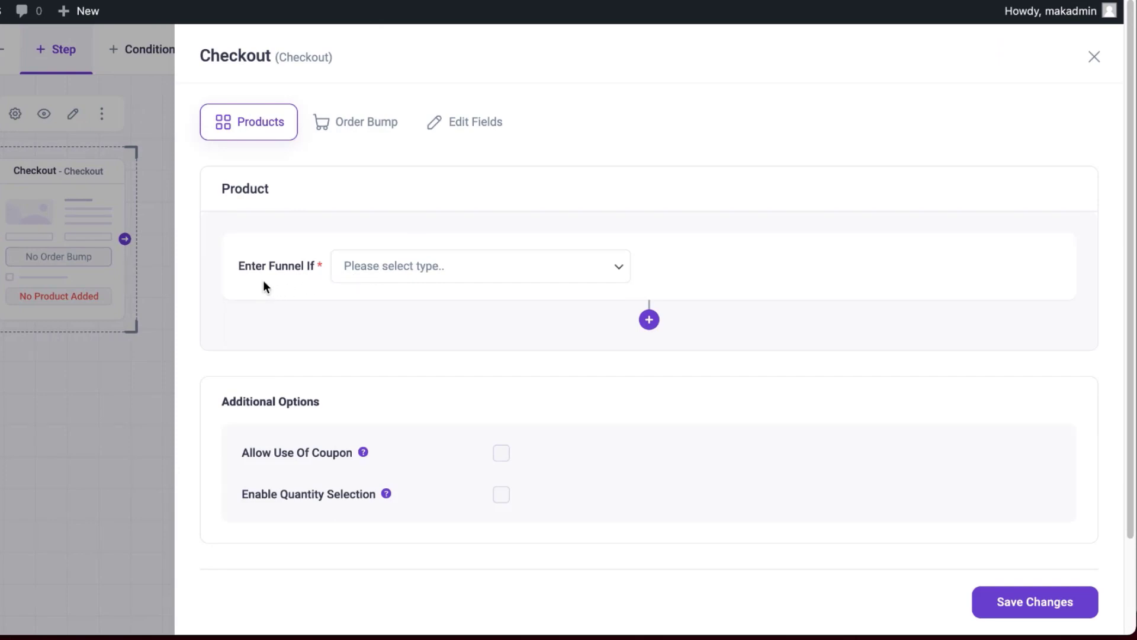
pyautogui.click(394, 267)
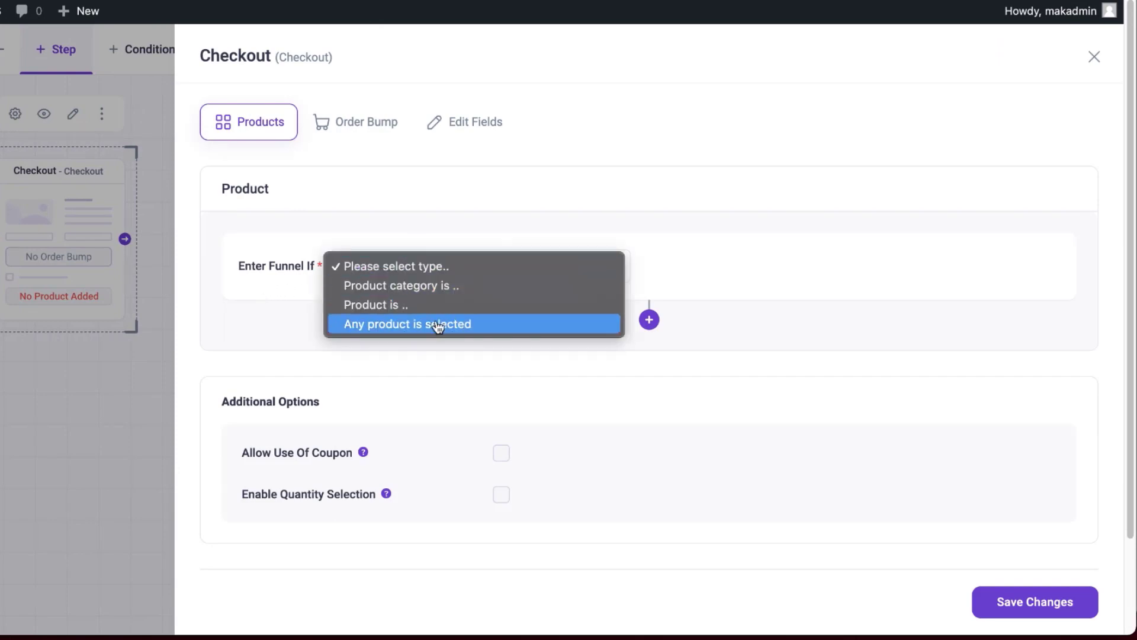
pyautogui.click(471, 324)
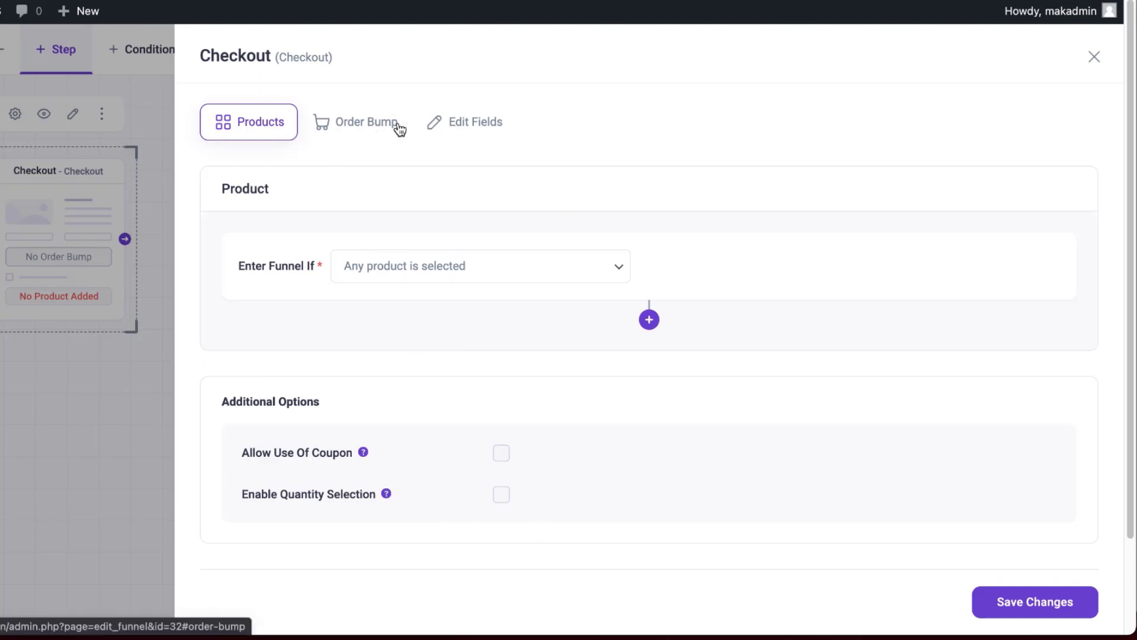
# - Disable the company, country, both address, city, state, ZIP code and phone billing fields, making none of them required
pyautogui.click(486, 127)
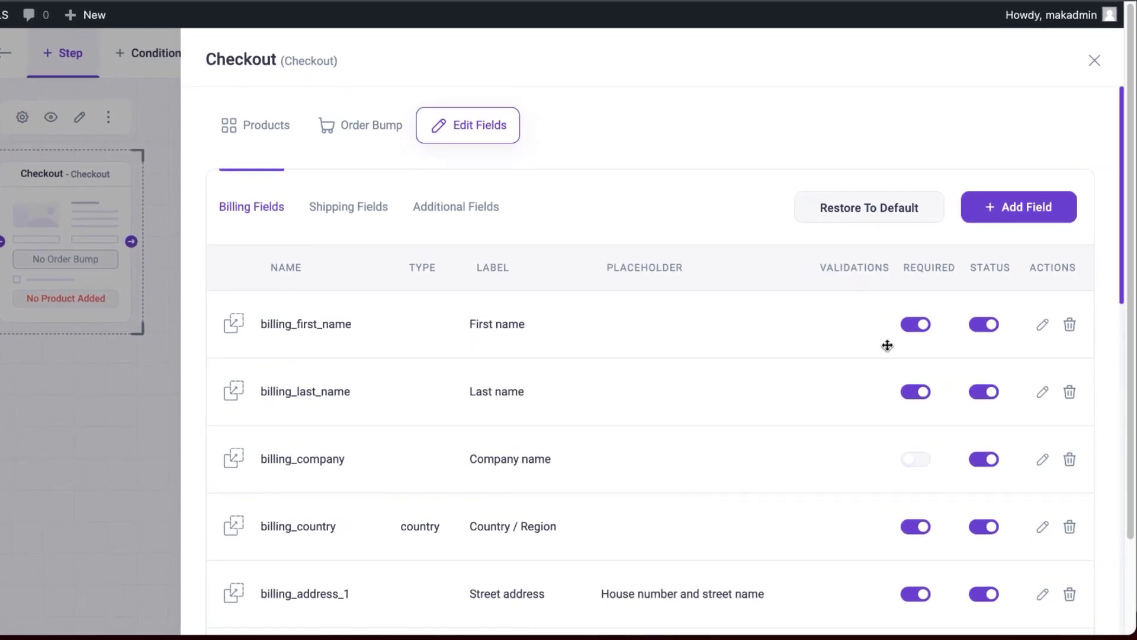
pyautogui.scroll(-3, 670, 417)
pyautogui.scroll(-2, 669, 417)
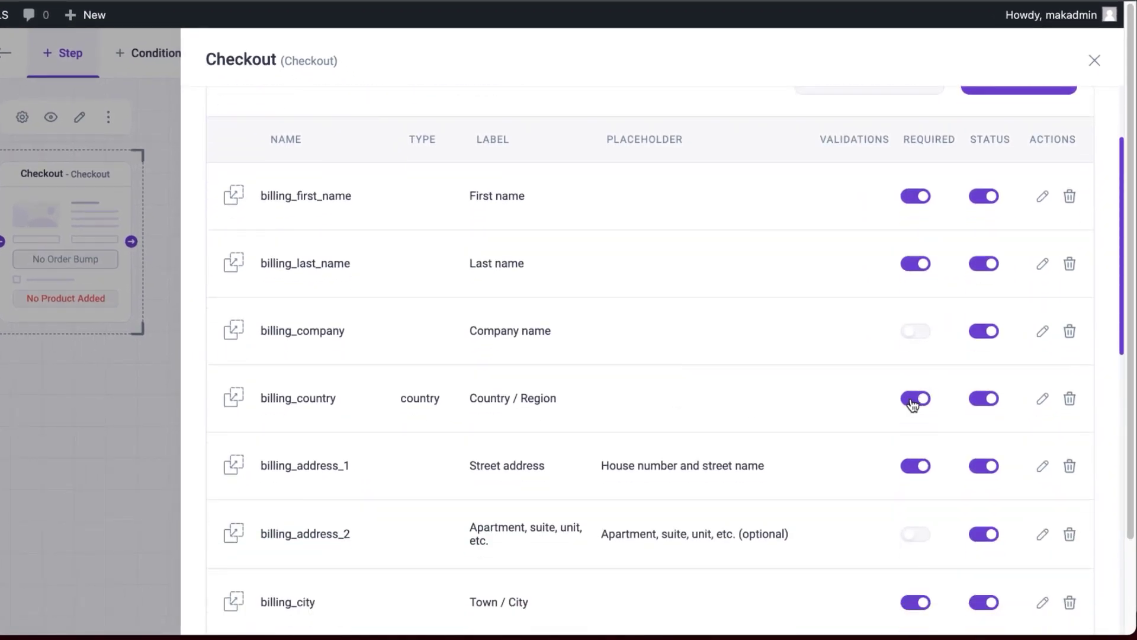
pyautogui.click(979, 399)
pyautogui.click(982, 340)
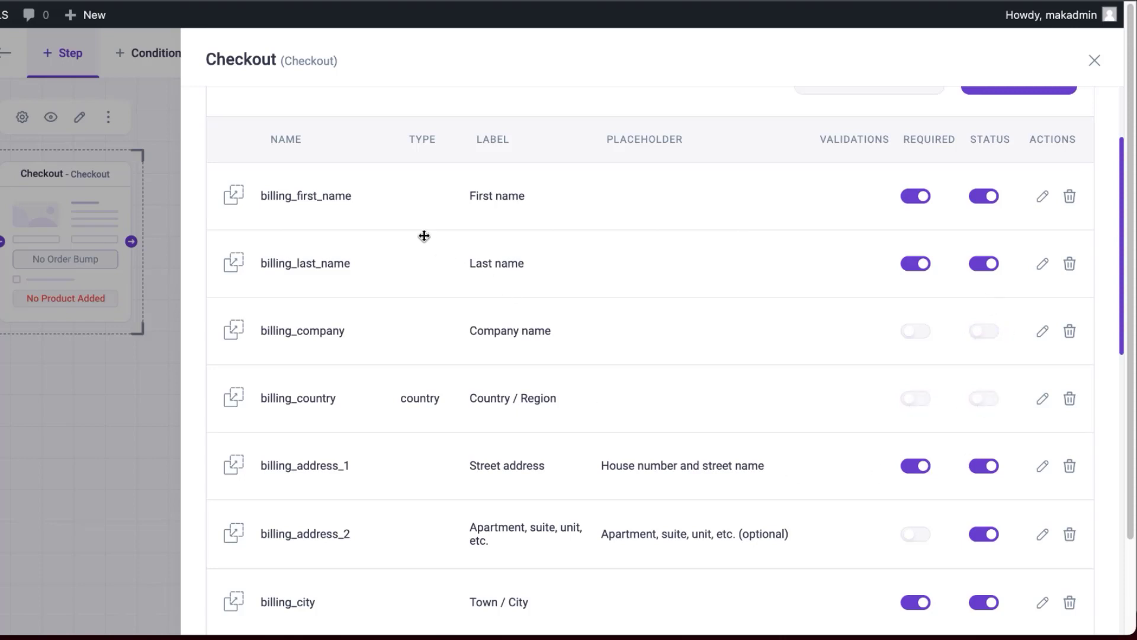
pyautogui.click(912, 465)
pyautogui.click(980, 466)
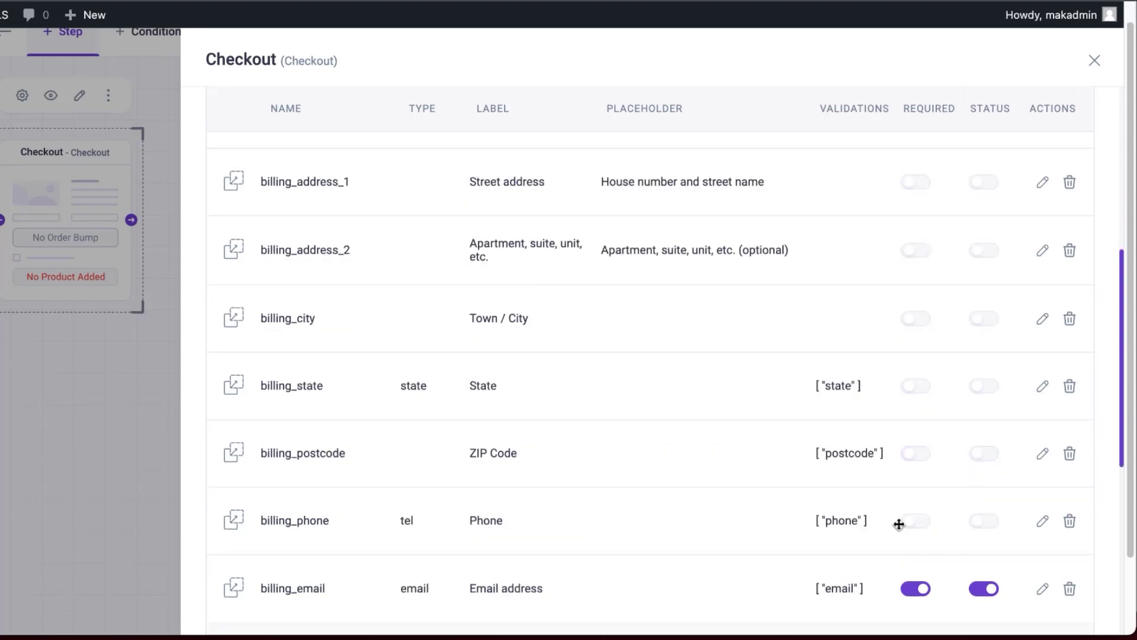
# - Move the email address billing field directly below the last name field and save the field changes
pyautogui.moveTo(647, 593); pyautogui.dragTo(619, 182)
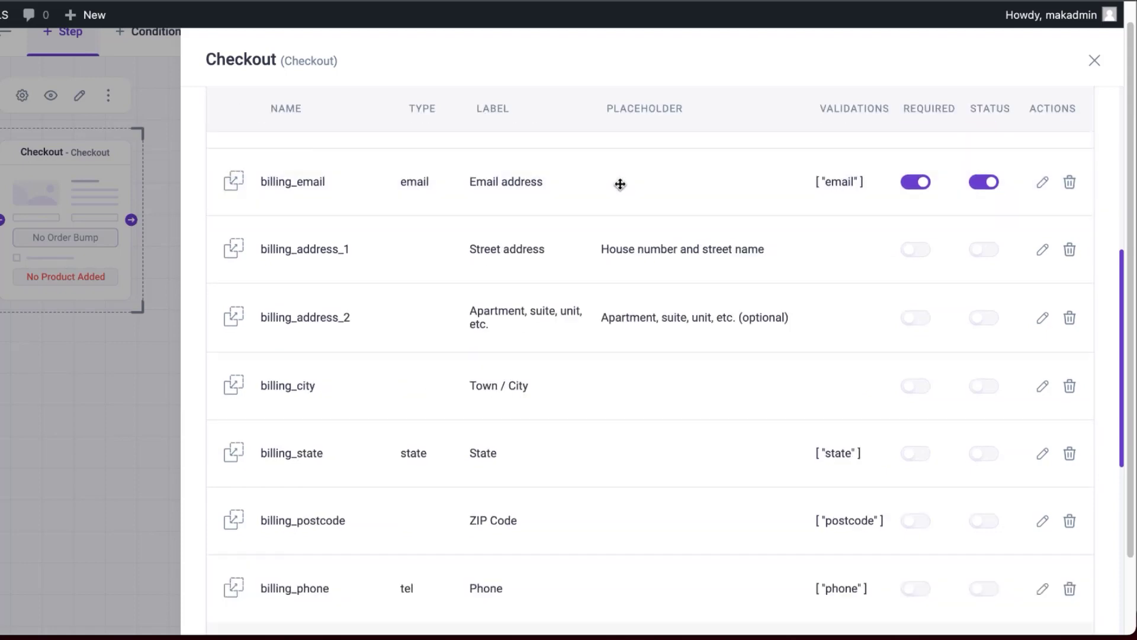
pyautogui.scroll(7, 691, 348)
pyautogui.moveTo(665, 586); pyautogui.dragTo(682, 438)
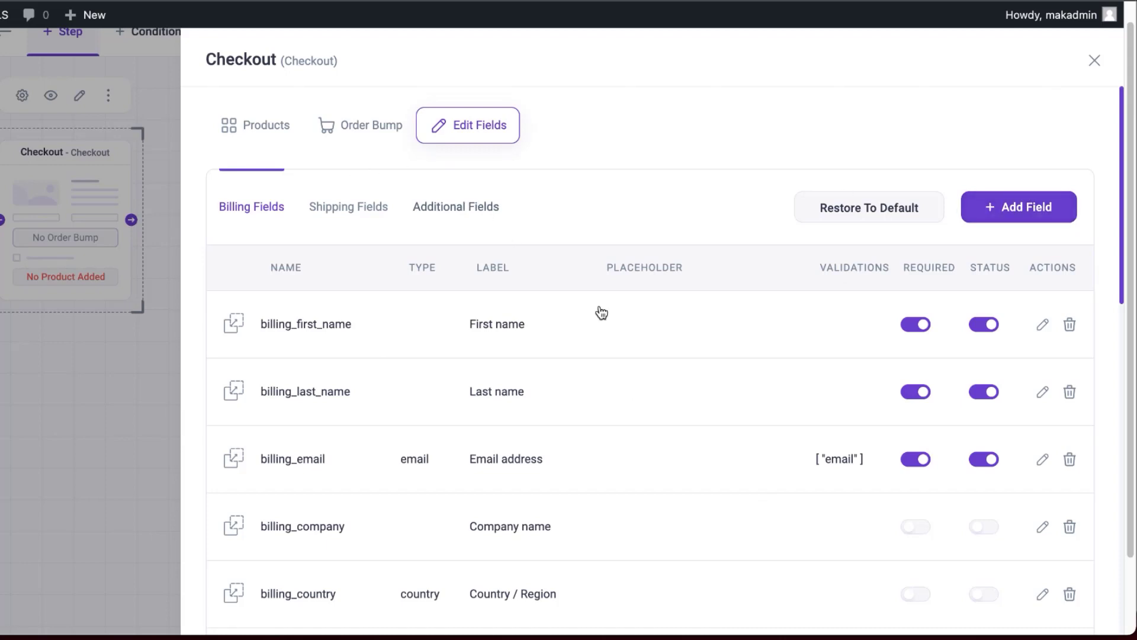
pyautogui.scroll(-5, 825, 394)
pyautogui.scroll(-10, 826, 395)
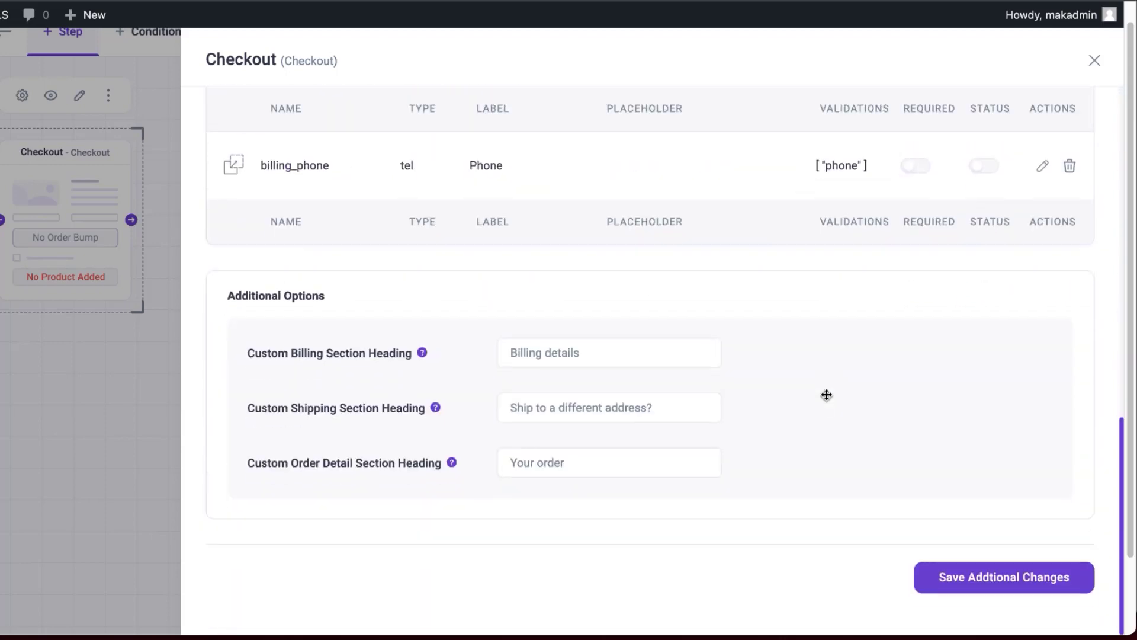
pyautogui.click(976, 585)
# - Disable the order notes field among the additional fields, save the changes and close the Checkout step's settings
pyautogui.click(458, 207)
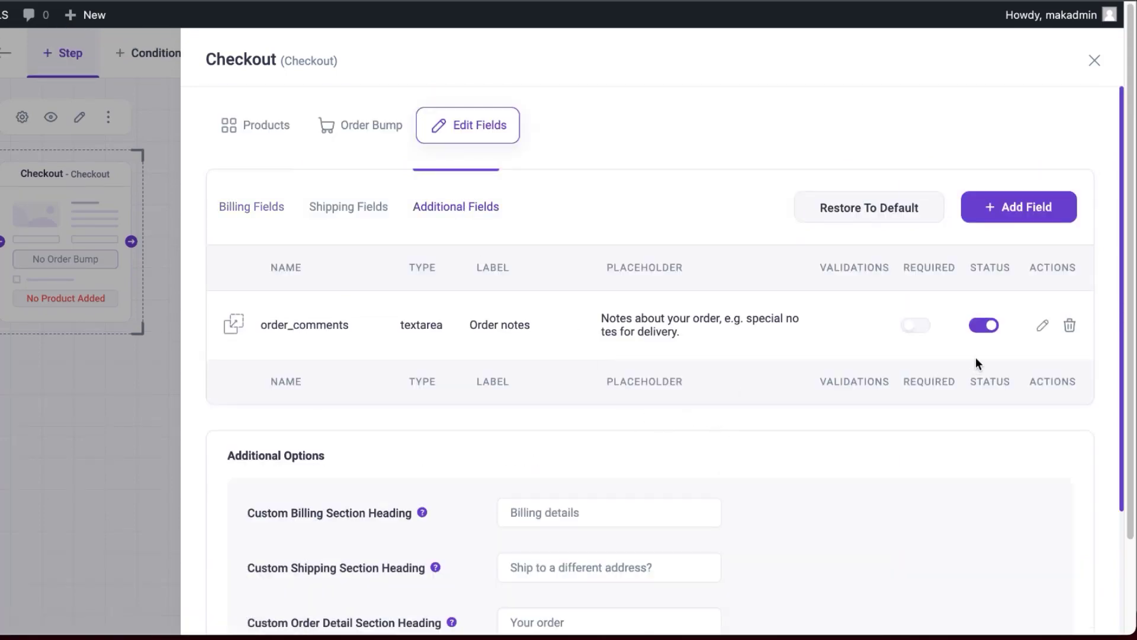
pyautogui.click(977, 325)
pyautogui.scroll(-3, 957, 484)
pyautogui.click(983, 581)
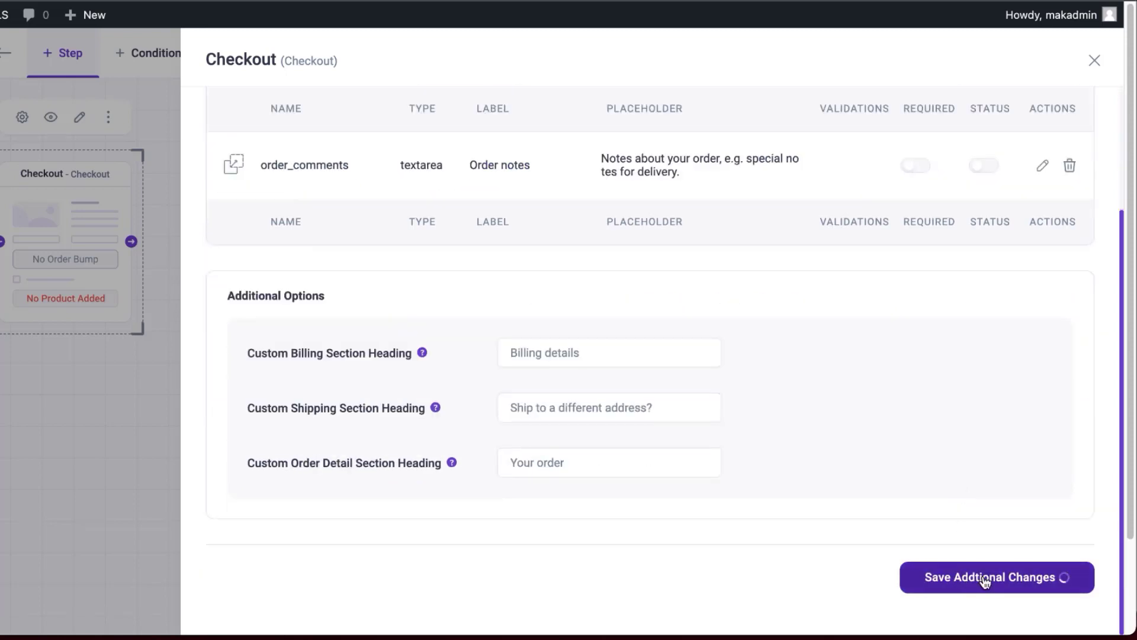
pyautogui.click(1094, 60)
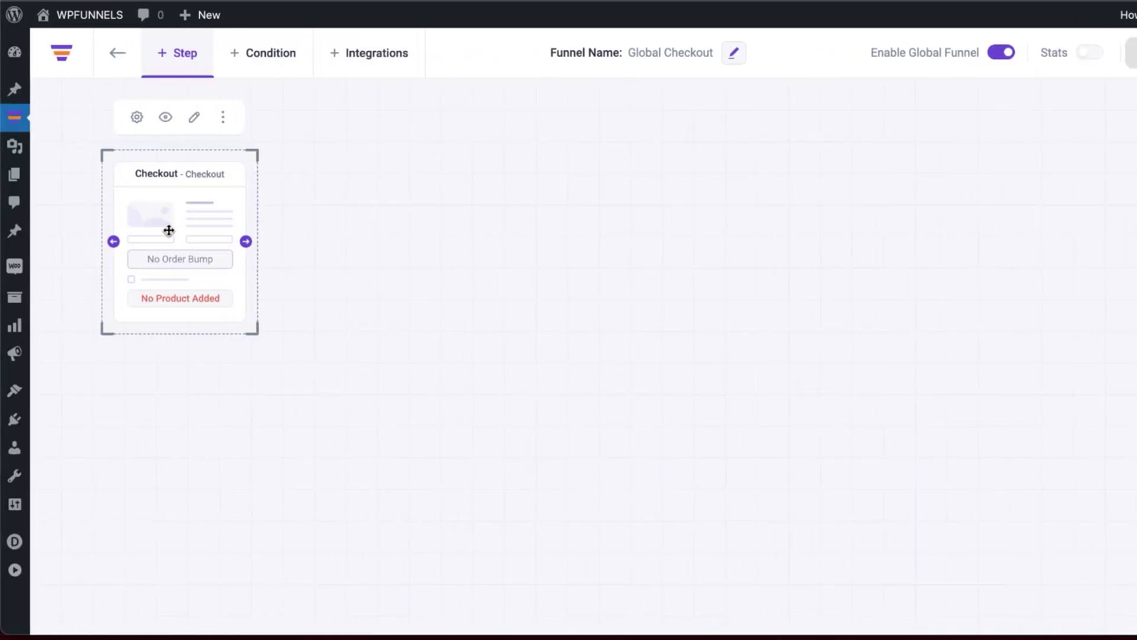
# - Open the Checkout step's page for editing in the Divi Builder and start building it from scratch
pyautogui.click(193, 118)
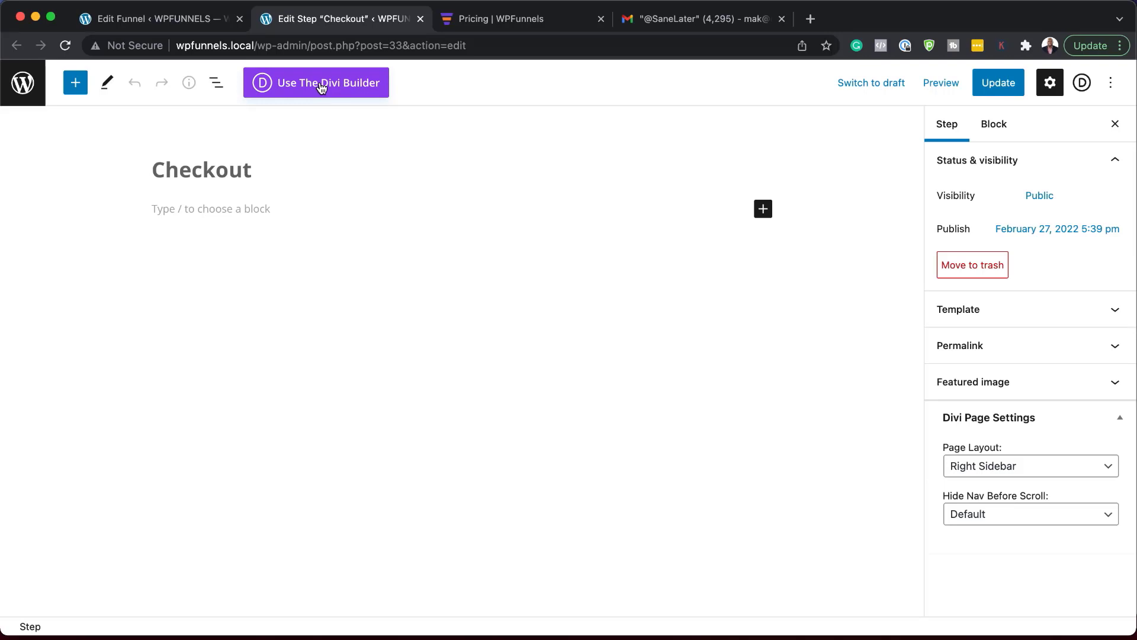
pyautogui.click(320, 84)
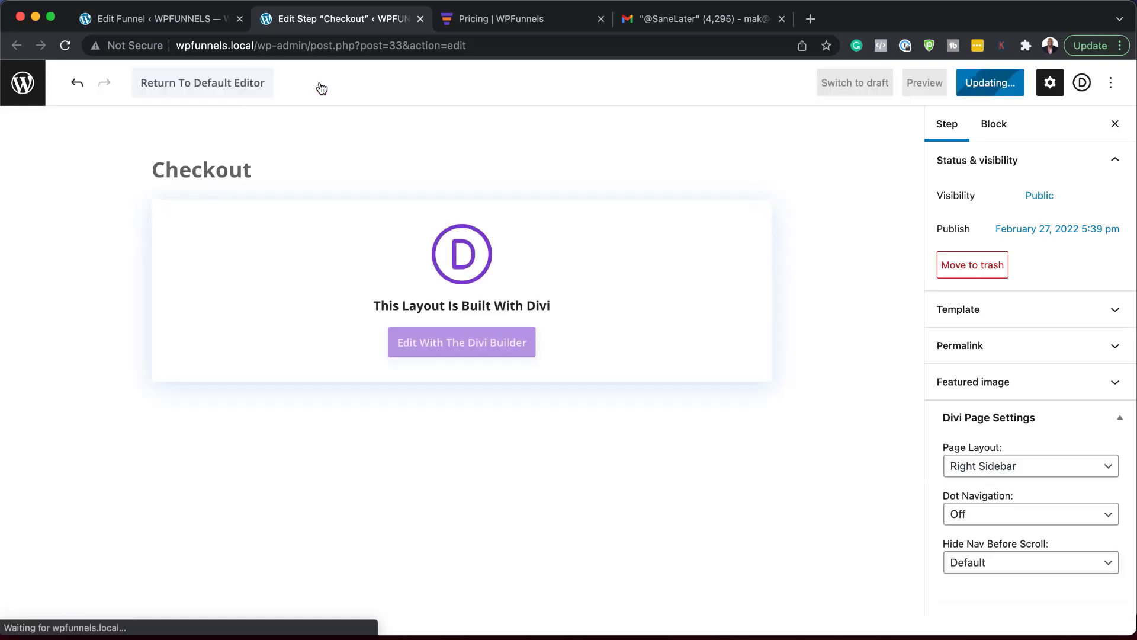
pyautogui.click(431, 345)
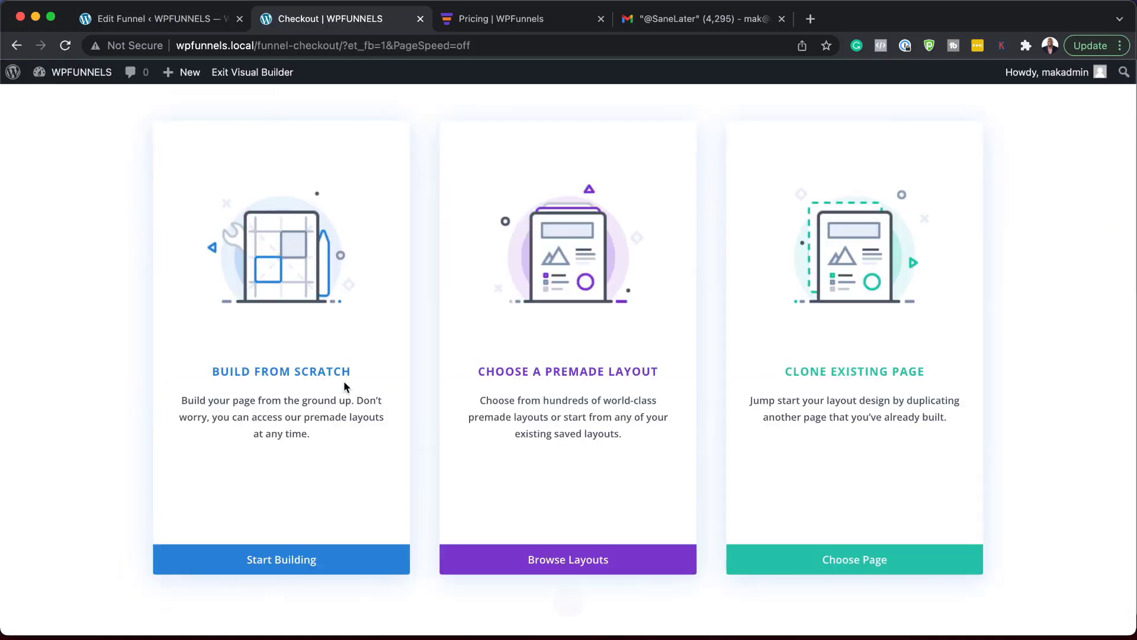
pyautogui.click(309, 374)
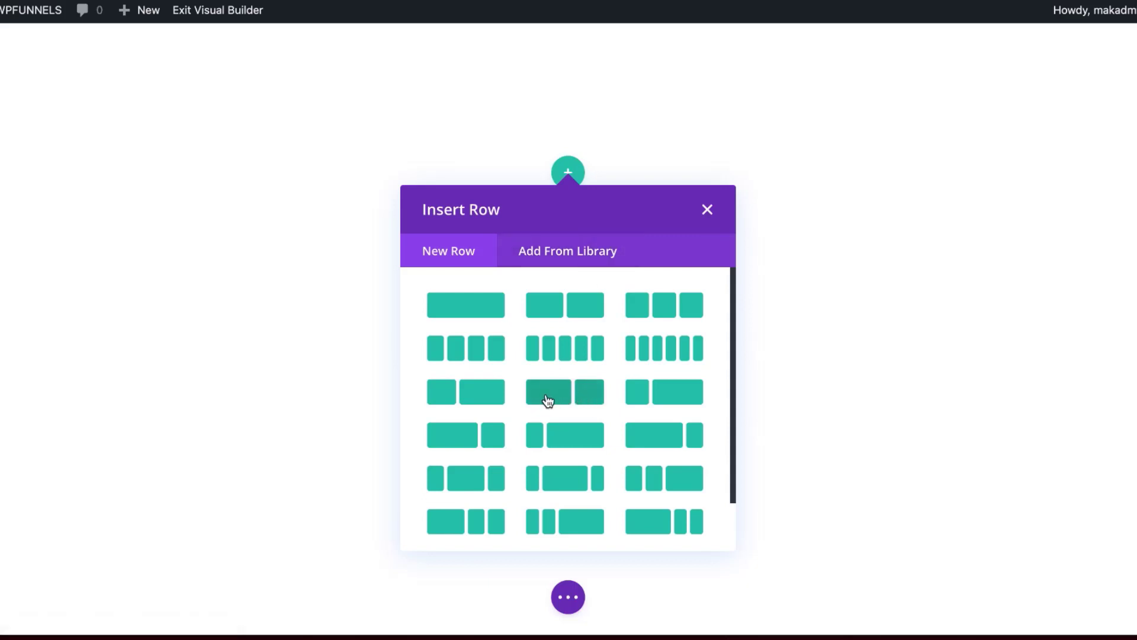
# - Insert a two-column row with a wider first column and add a WPF Checkout module to that column
pyautogui.click(587, 399)
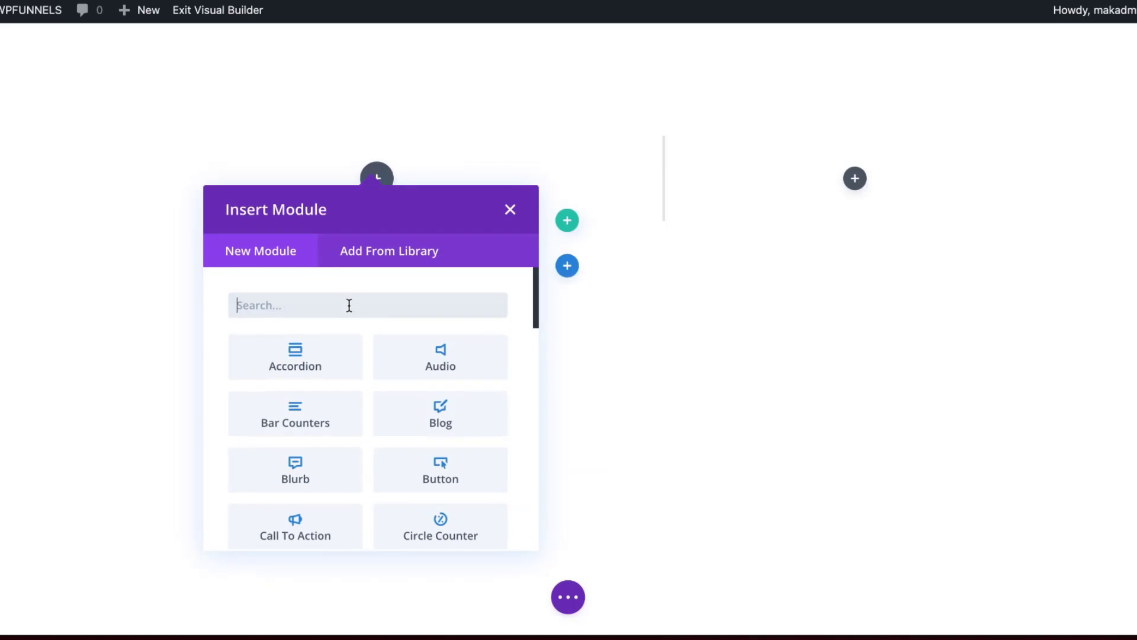
pyautogui.write('wp')
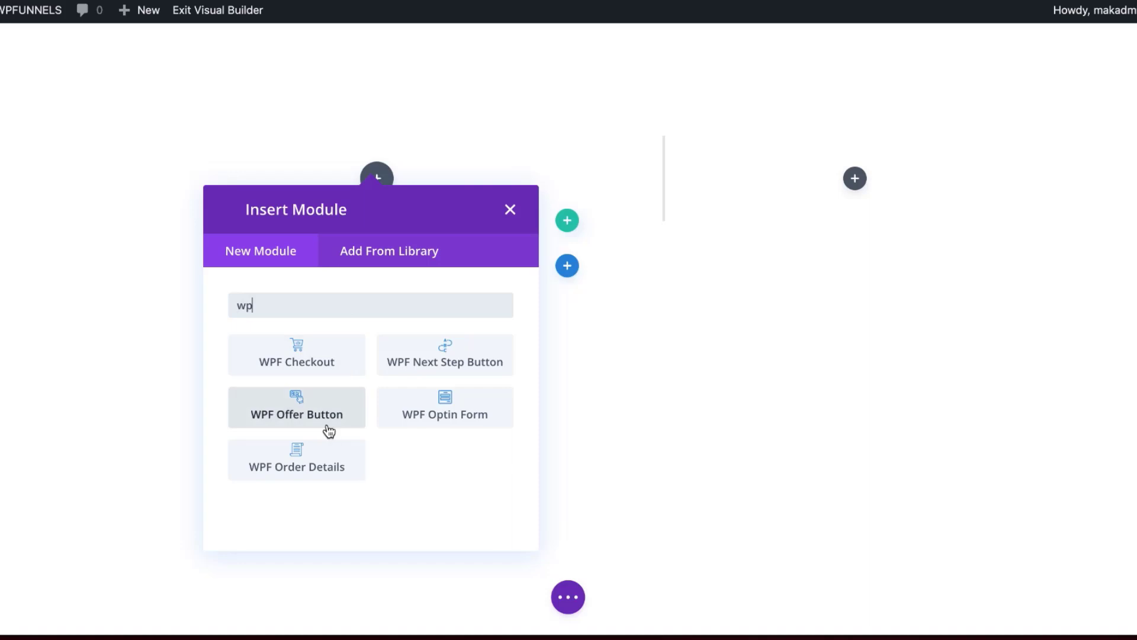
pyautogui.click(327, 365)
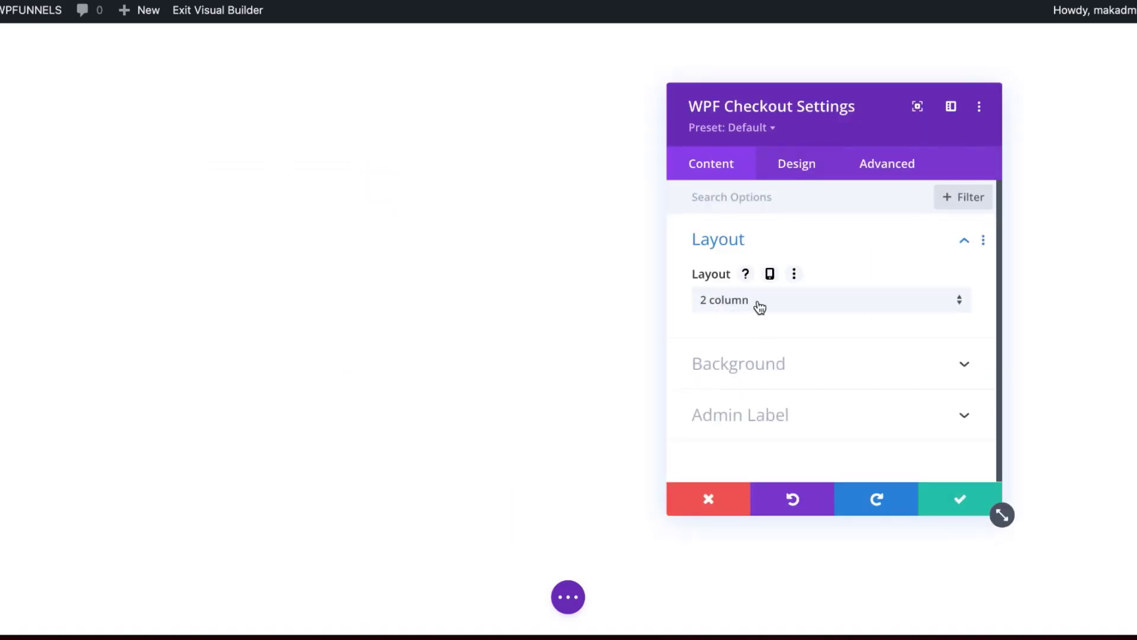
# - Set the WPF Checkout module's layout to Multistep and save the module settings
pyautogui.click(824, 305)
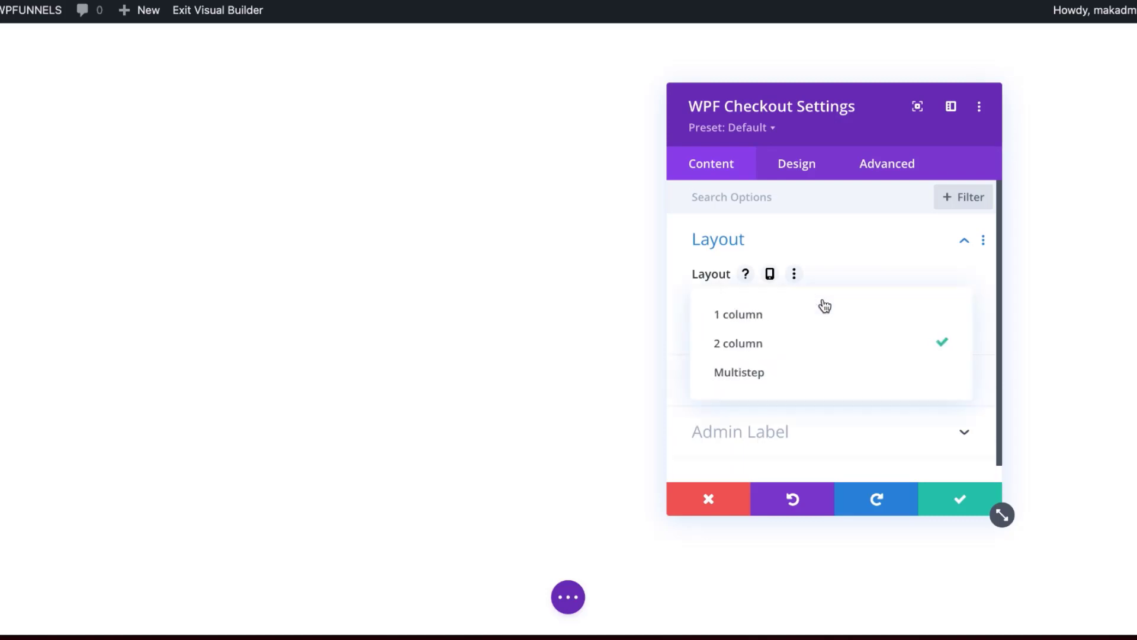
pyautogui.click(803, 381)
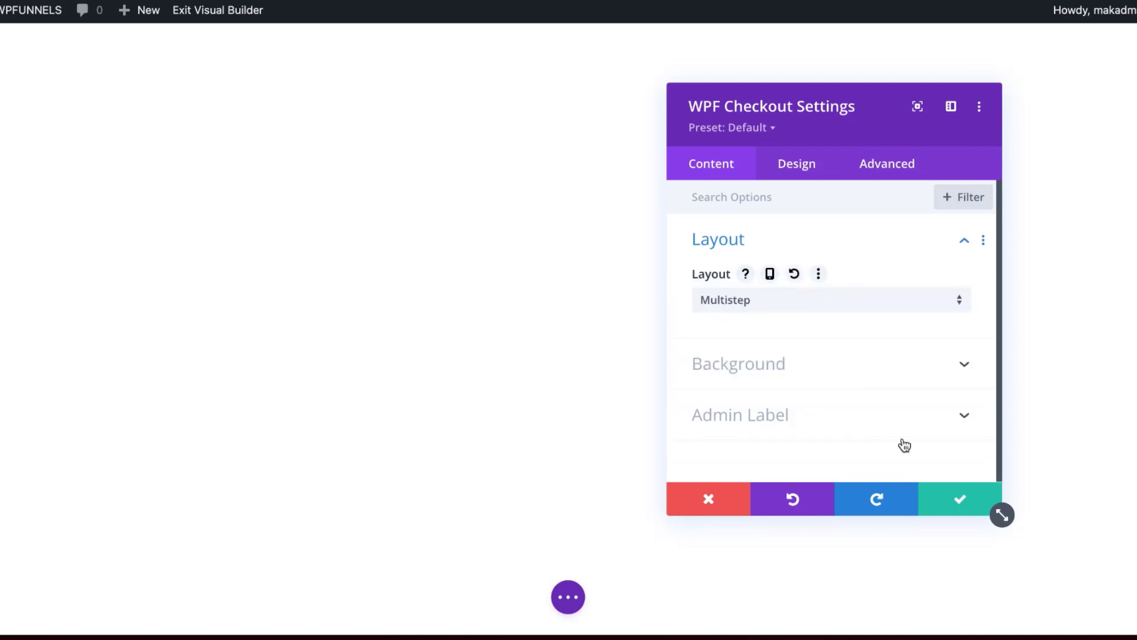
pyautogui.click(963, 499)
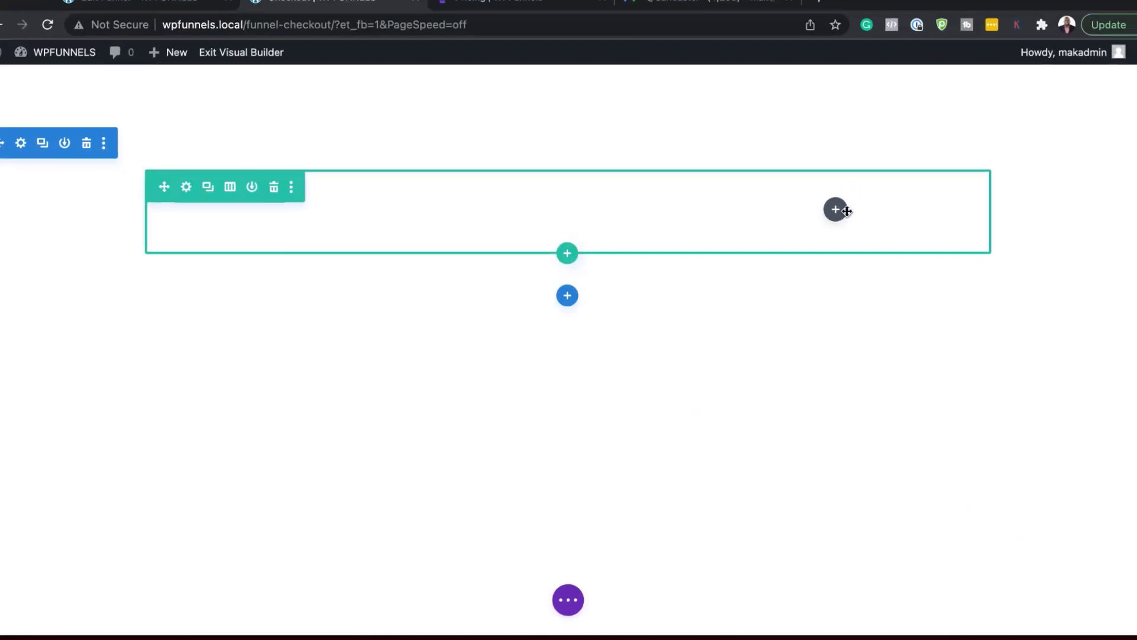
# - Add a Testimonial module to the narrower second column and enter the author's name
pyautogui.click(827, 225)
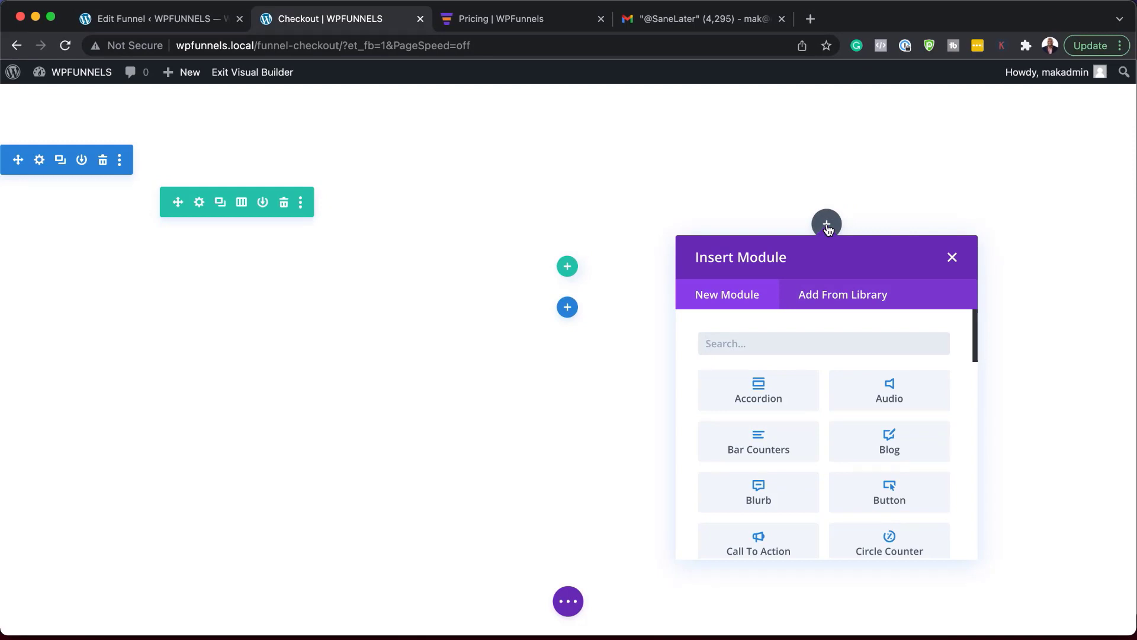
pyautogui.write('tes')
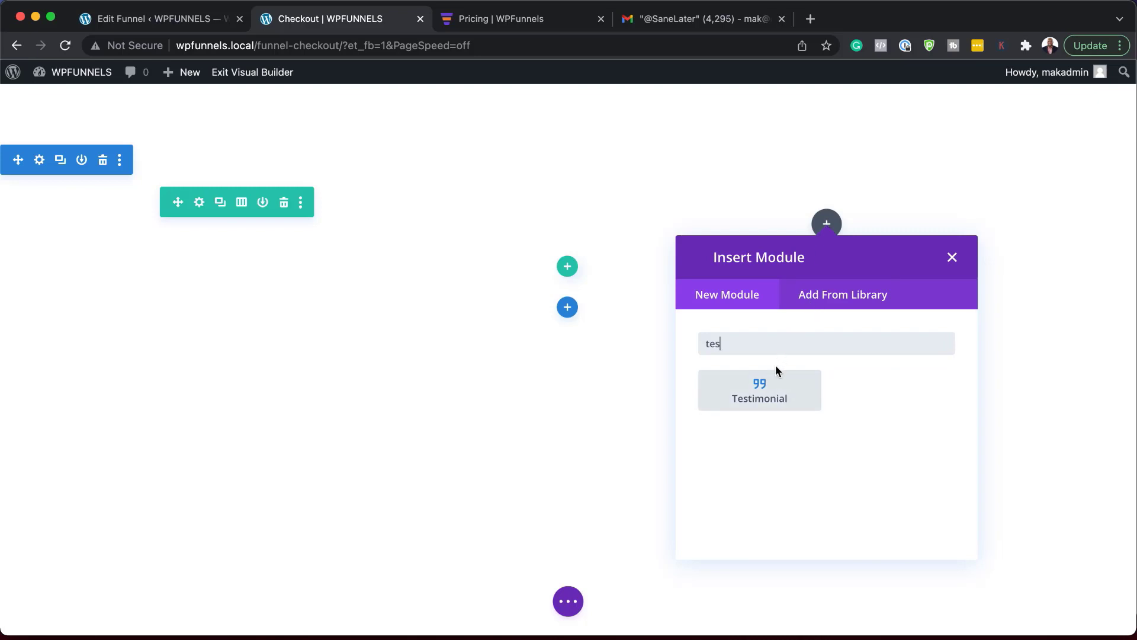
pyautogui.click(757, 384)
pyautogui.tripleClick(774, 333)
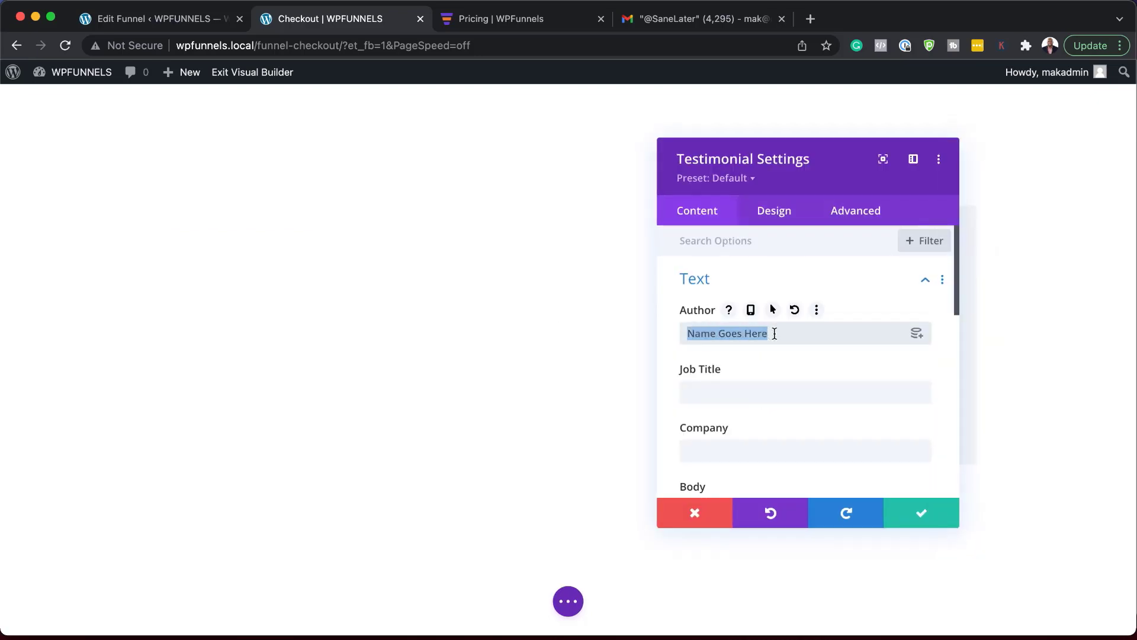
pyautogui.write('Mak')
# - Upload the downloaded pexels-andrea-piacquadio-839011.jpg and use it as the testimonial's image
pyautogui.scroll(-10, 807, 409)
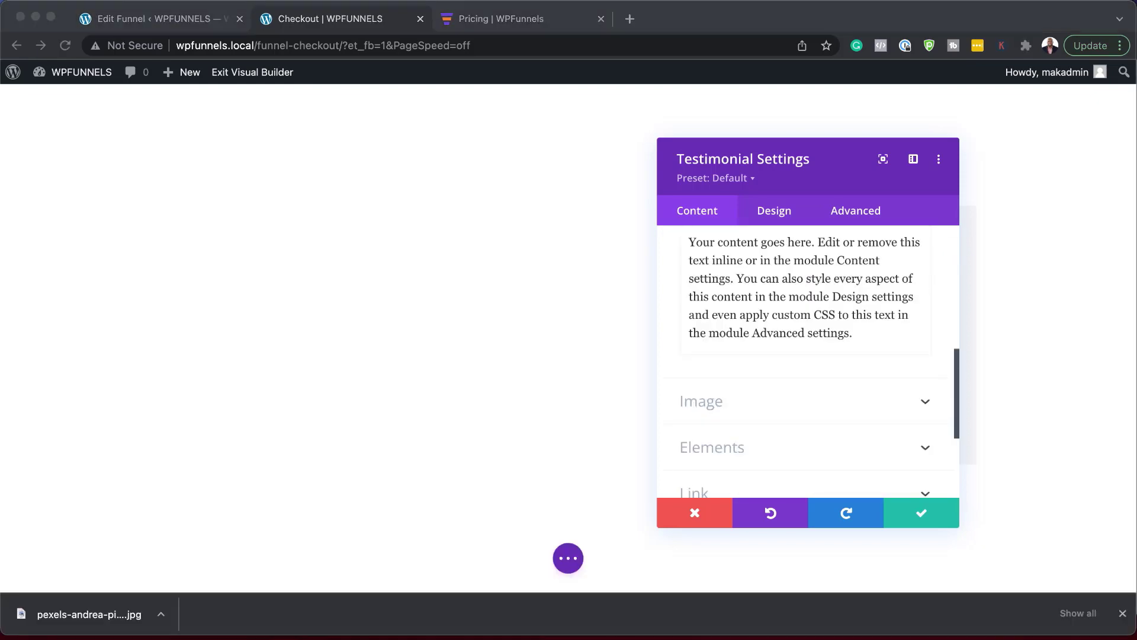
pyautogui.click(713, 403)
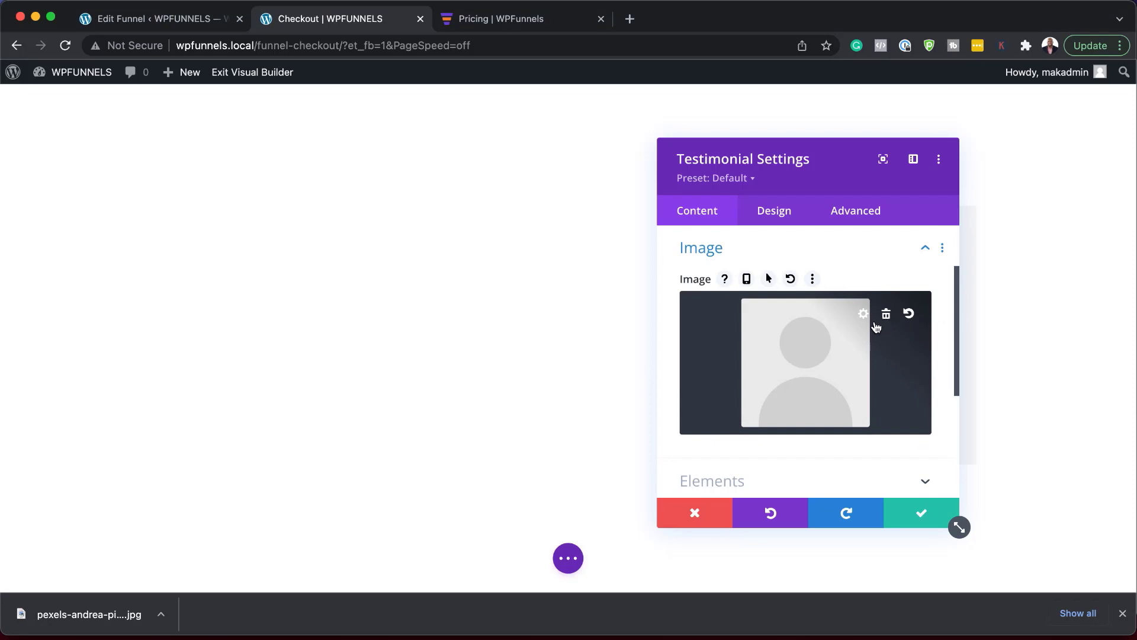
pyautogui.click(831, 347)
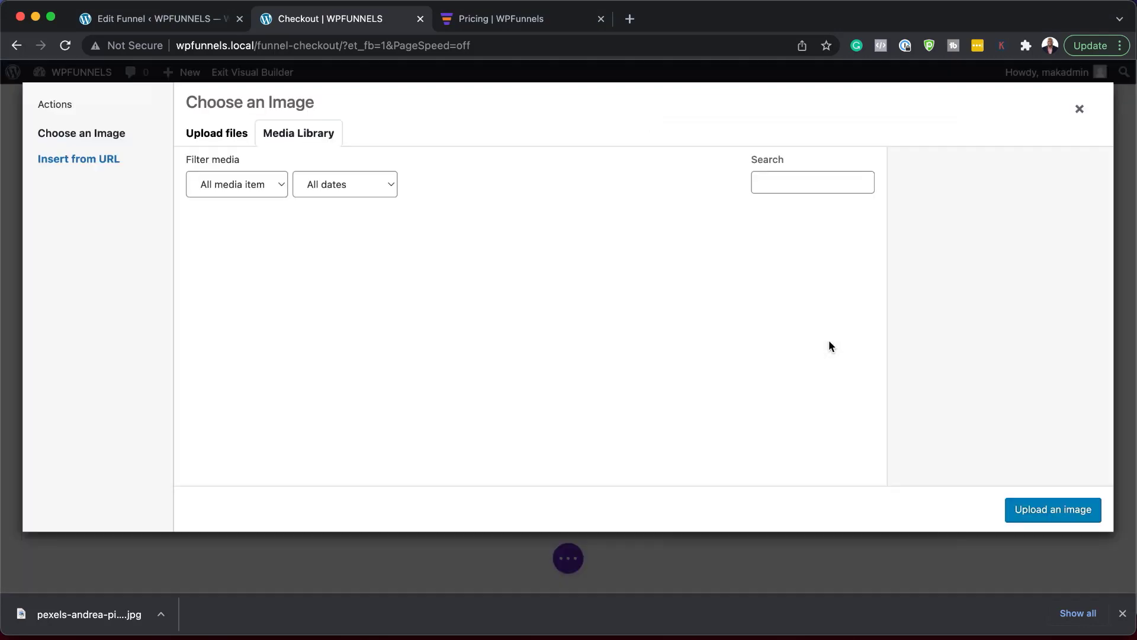
pyautogui.click(219, 134)
pyautogui.moveTo(80, 614); pyautogui.dragTo(584, 279)
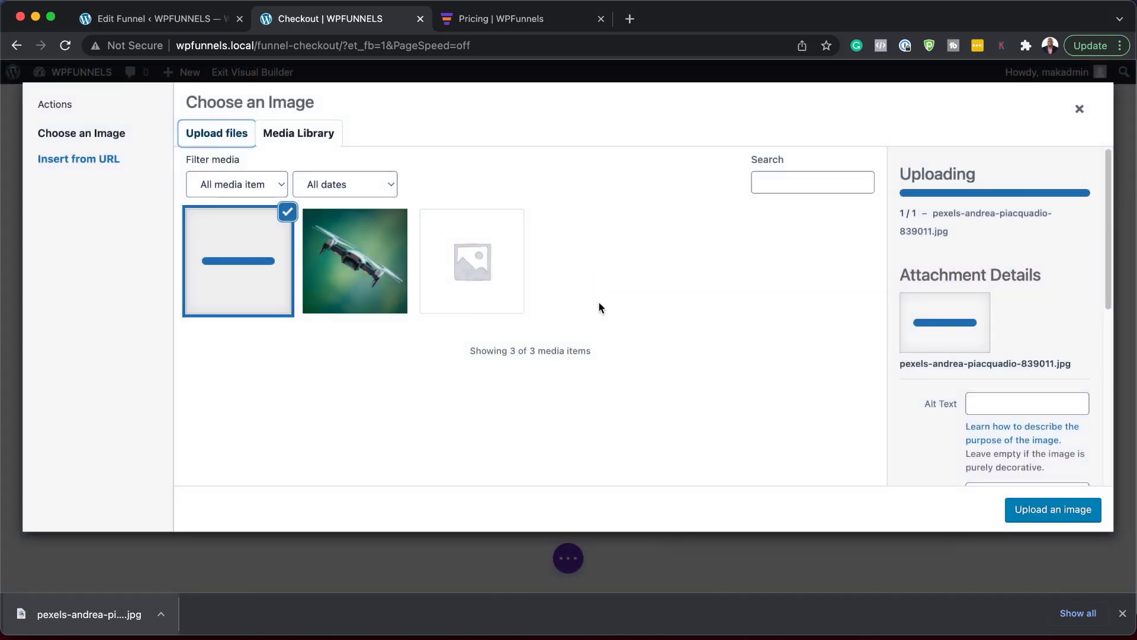
pyautogui.click(1043, 557)
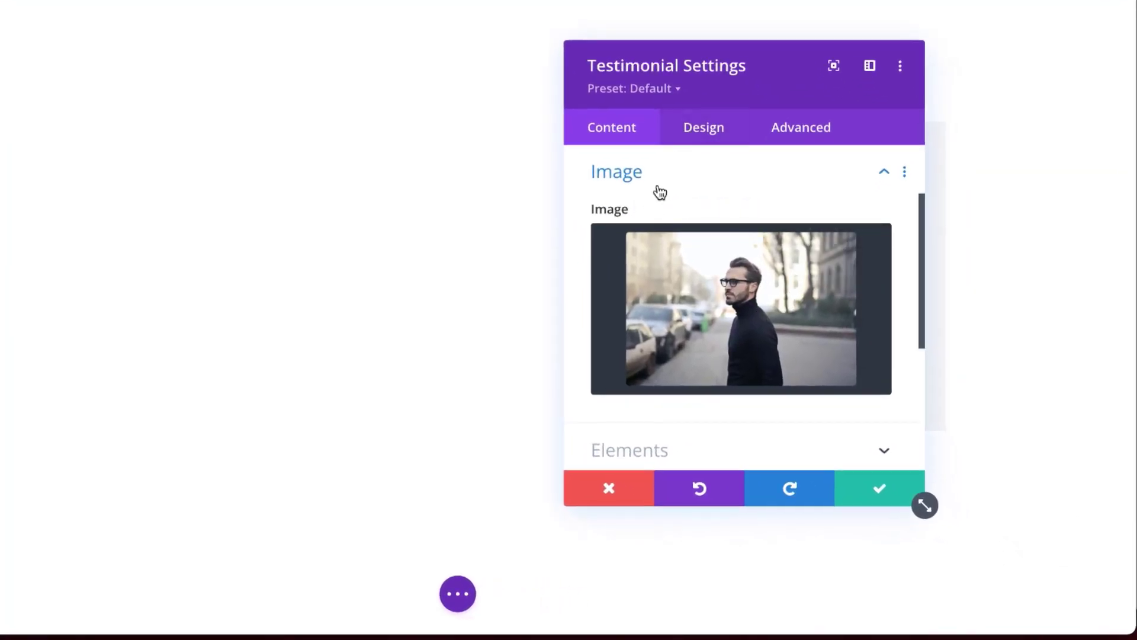
# - Replace the testimonial's placeholder body with a paragraph starting "Lorem ipsum dolor sit amet, consectetuer adipiscing elit. Donec odio."
pyautogui.scroll(2, 721, 302)
pyautogui.scroll(-6, 724, 305)
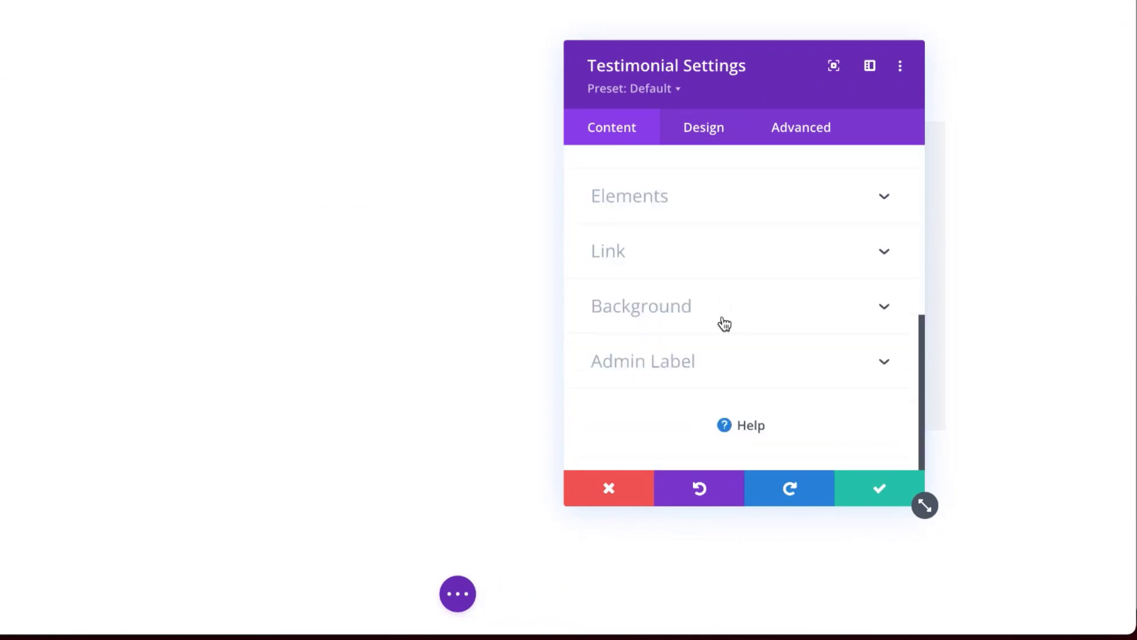
pyautogui.scroll(6, 724, 324)
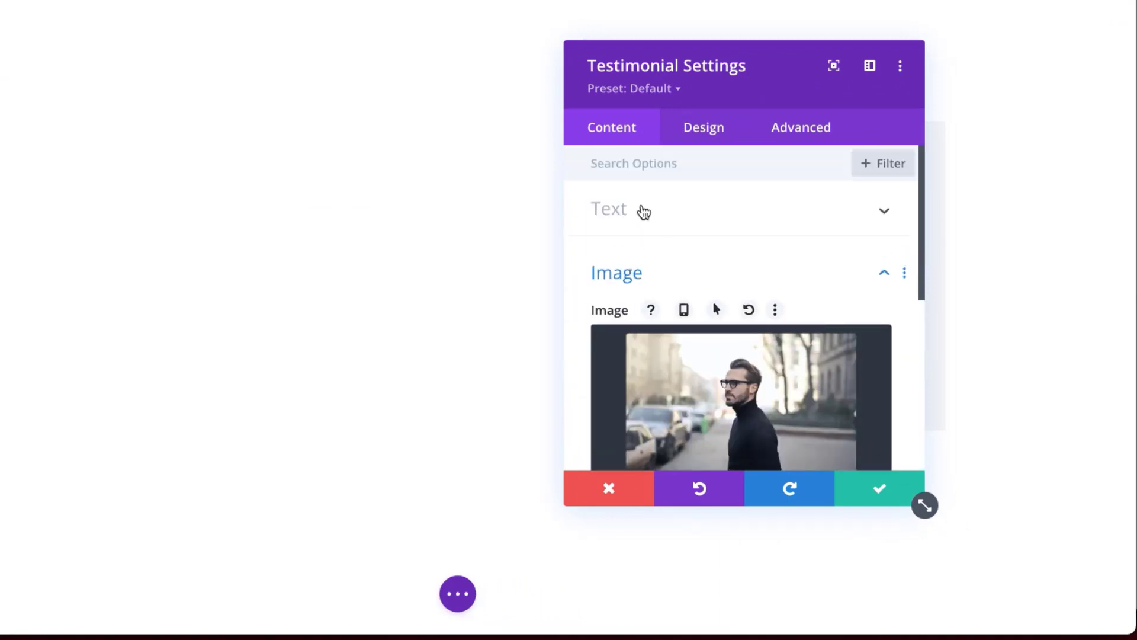
pyautogui.click(647, 208)
pyautogui.scroll(-2, 719, 348)
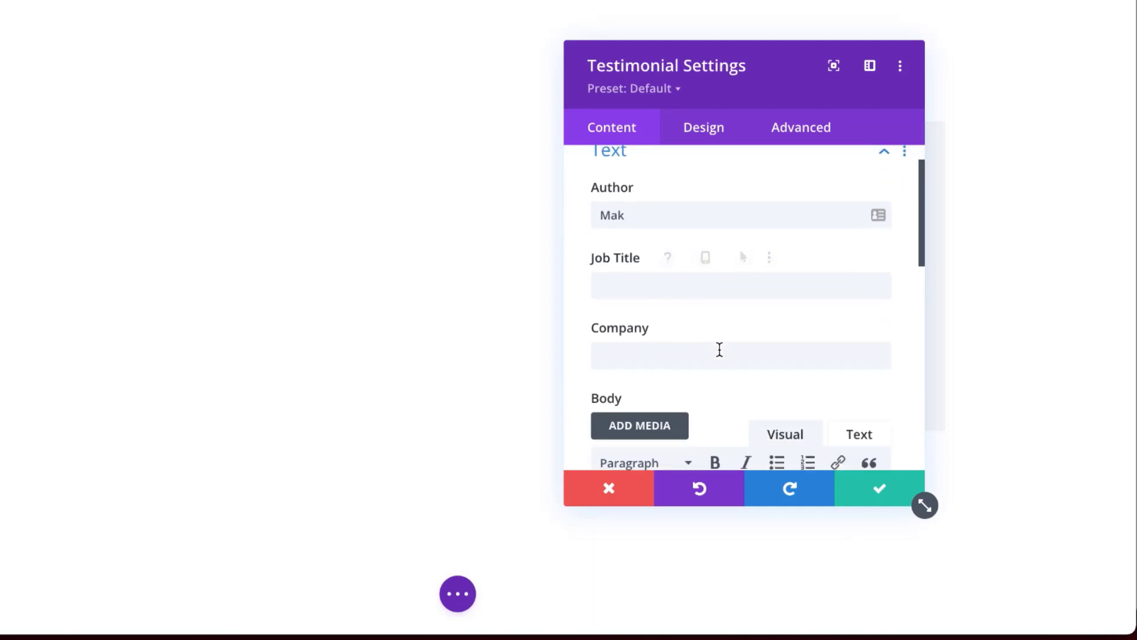
pyautogui.scroll(-5, 719, 349)
pyautogui.moveTo(810, 368); pyautogui.dragTo(563, 259)
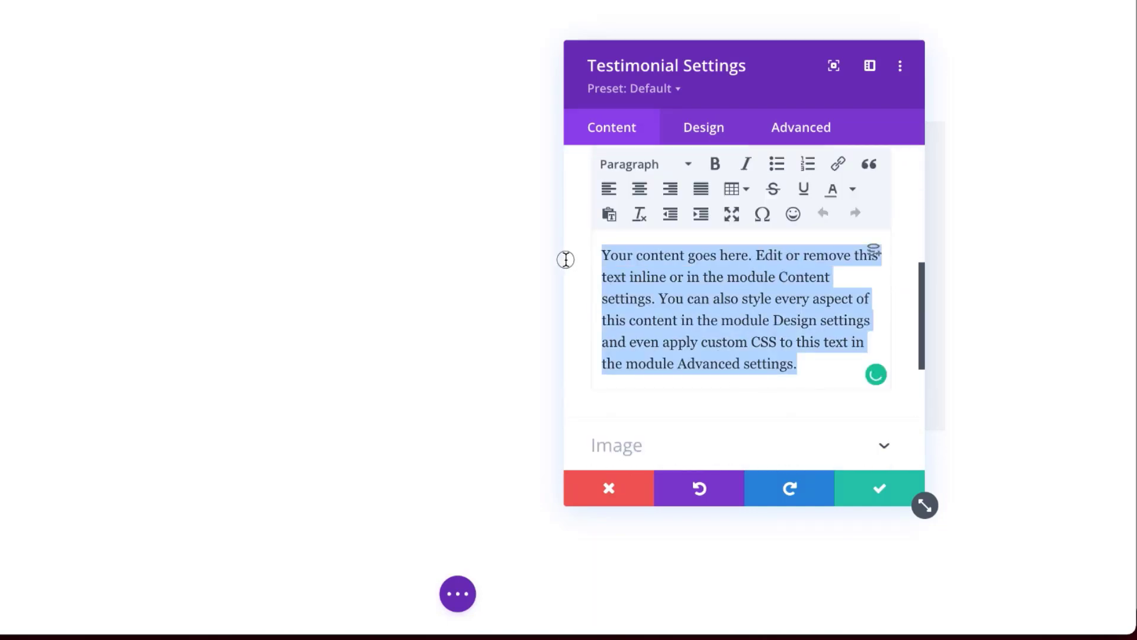
pyautogui.write('Lorem ipsum dolor sit amet, consectetuer adipiscing elit. Donec odio. Quisque volutpat mattis eros. Nullam malesuada erat ut turpis. Suspendisse urna nibh, viverra non, semper suscipit, posuere a, pede.')
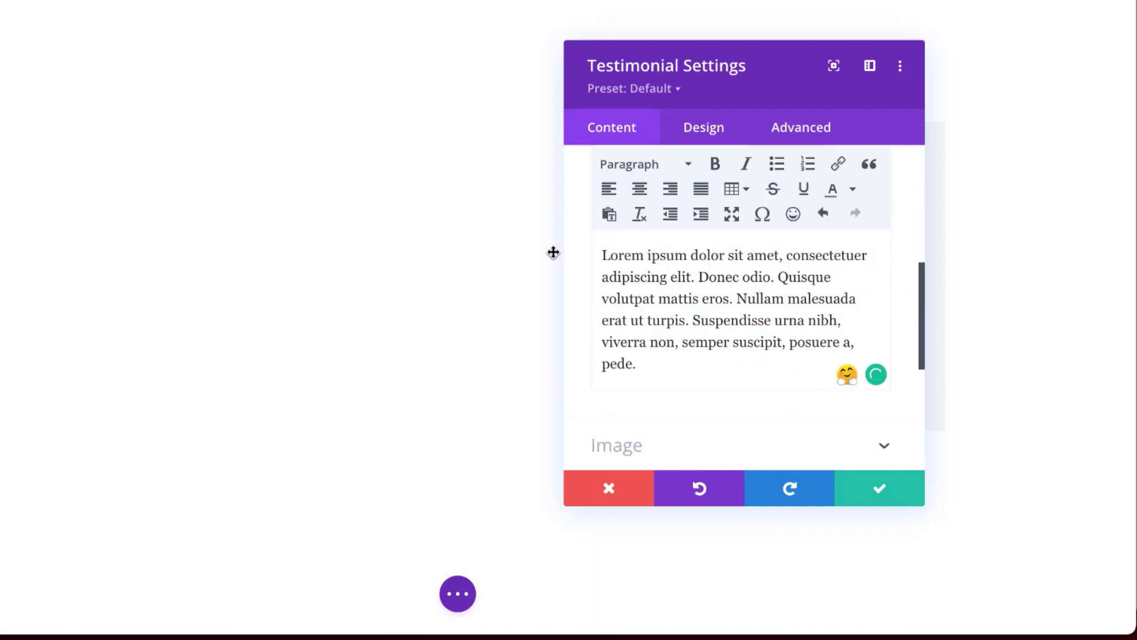
# - Turn off the testimonial's quote icon and save the module settings
pyautogui.scroll(-3, 778, 385)
pyautogui.scroll(-2, 780, 389)
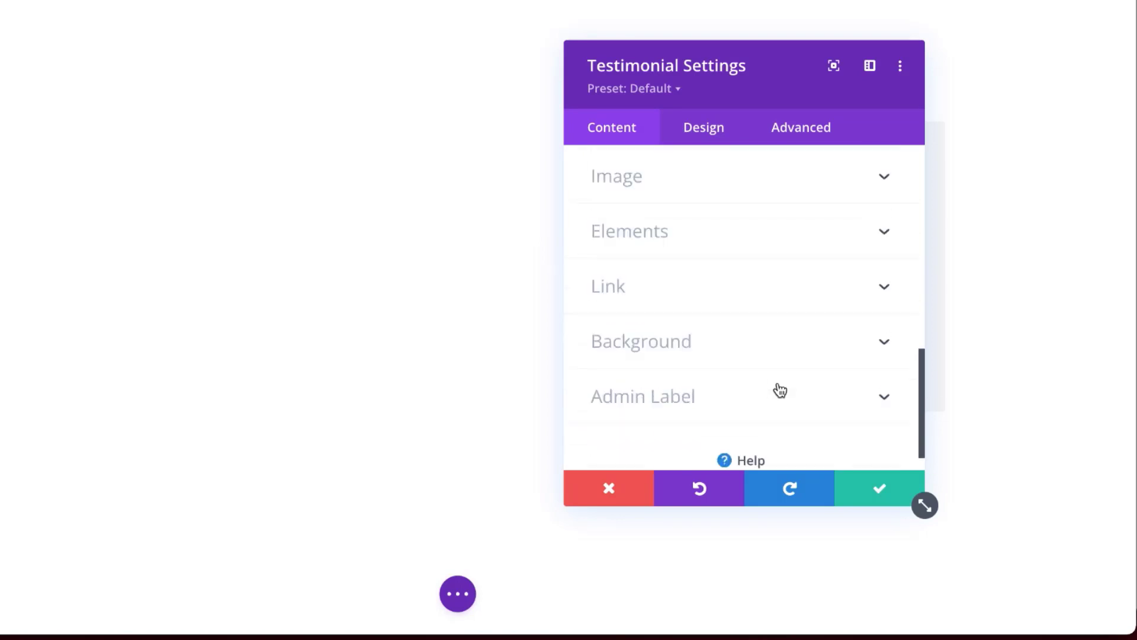
pyautogui.click(661, 244)
pyautogui.moveTo(783, 69); pyautogui.dragTo(349, 59)
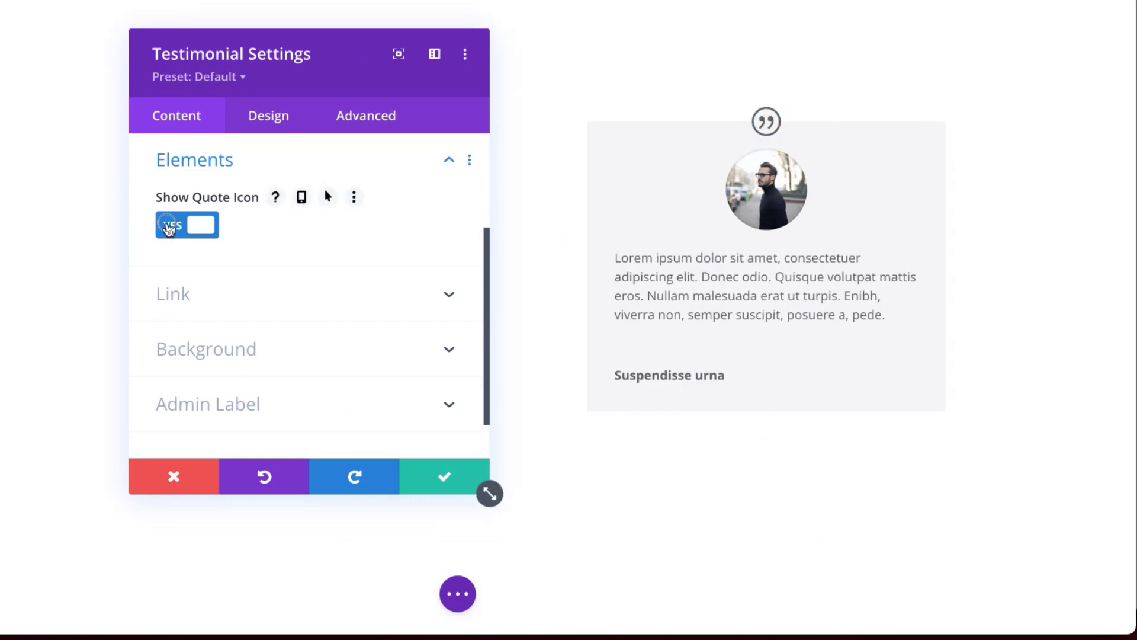
pyautogui.click(168, 226)
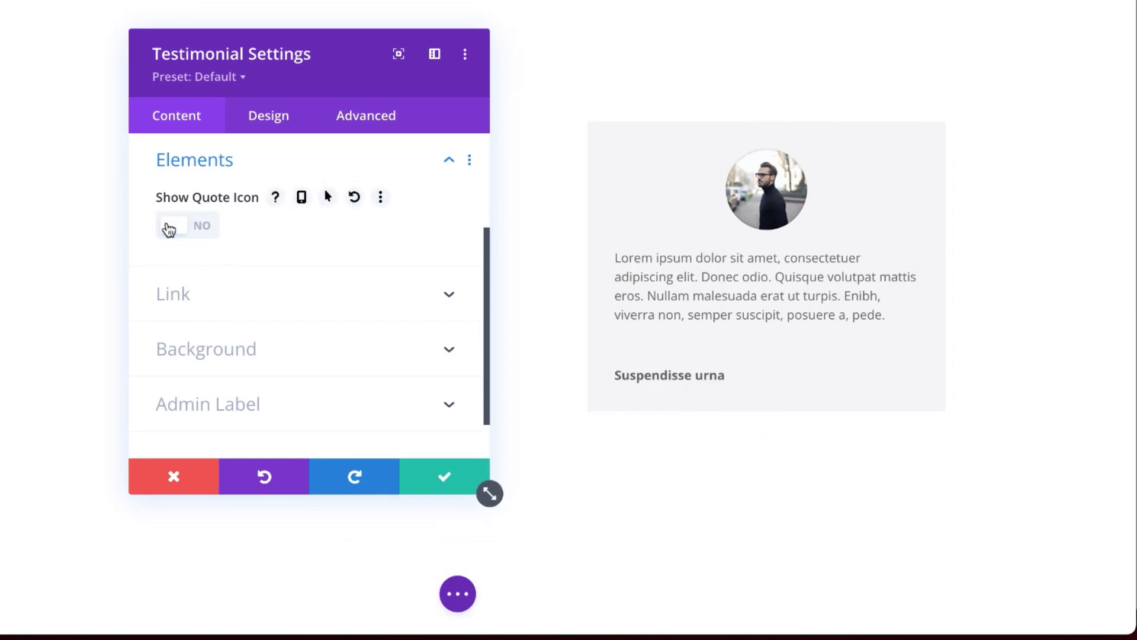
pyautogui.click(445, 478)
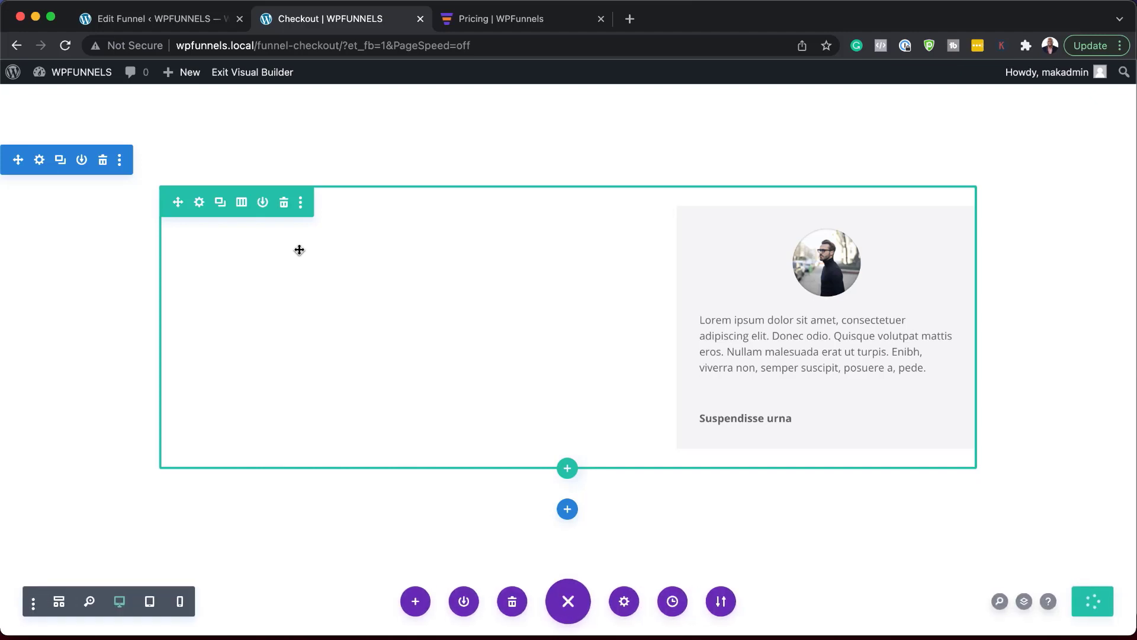
# - Leave the funnel editor for the WordPress admin and open the product "Lorem ipsum dolor" for editing
pyautogui.click(171, 18)
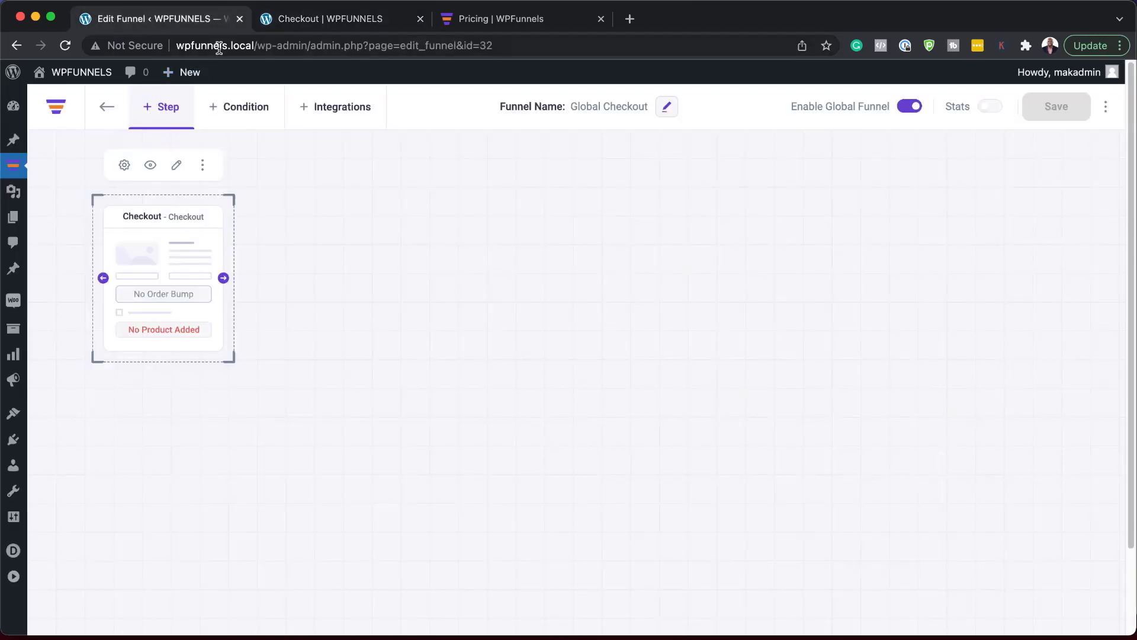
pyautogui.moveTo(86, 74)
pyautogui.moveTo(13, 71)
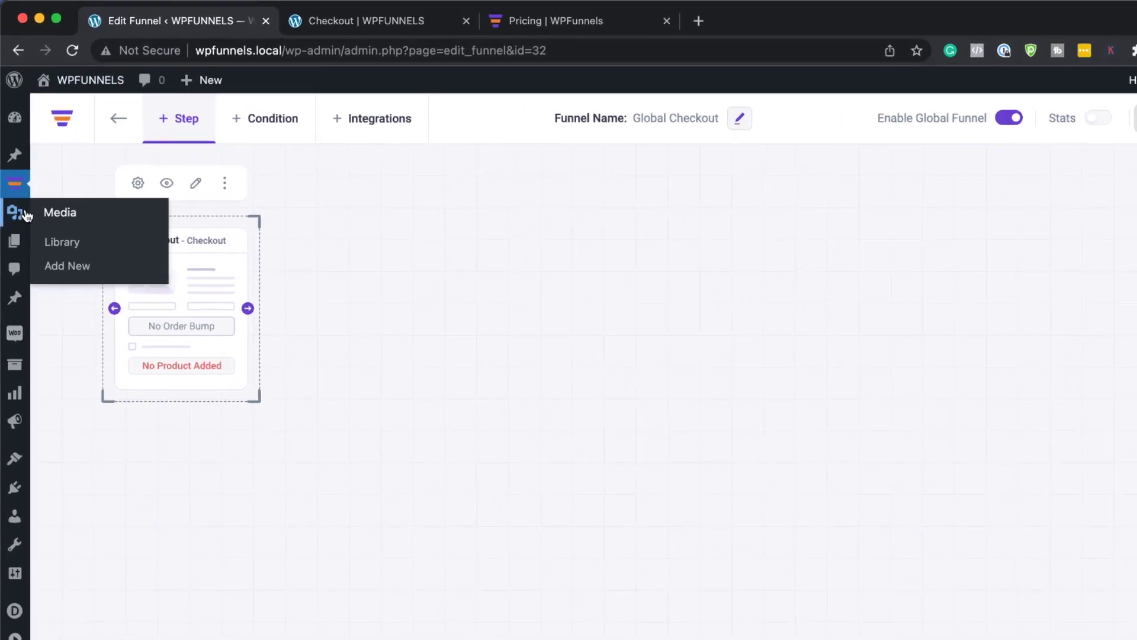
pyautogui.click(18, 97)
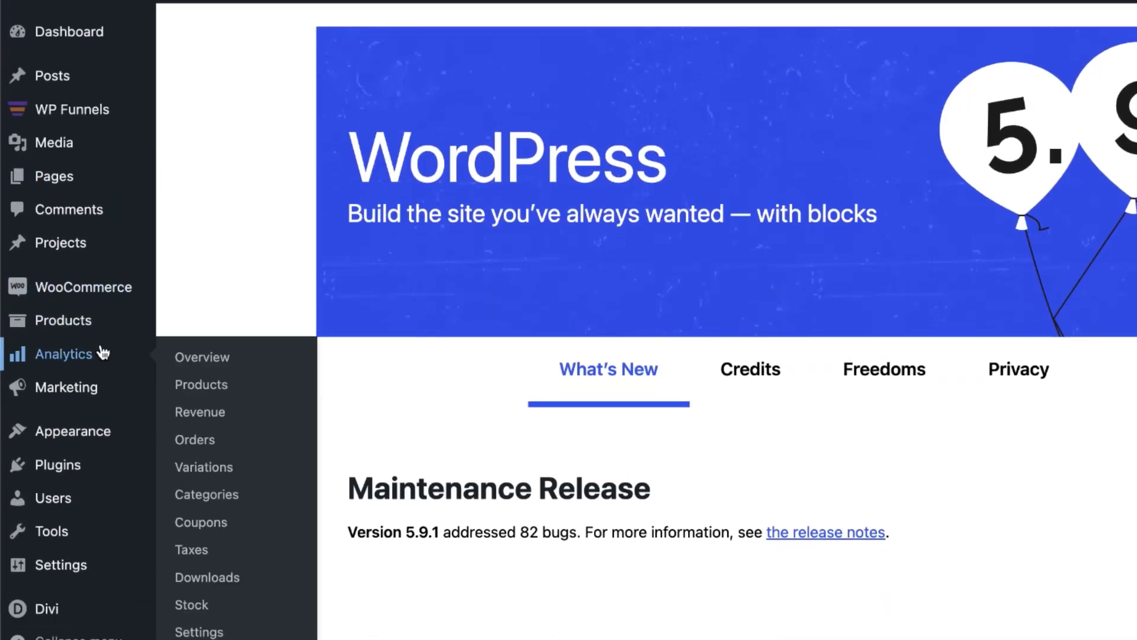
pyautogui.moveTo(68, 432)
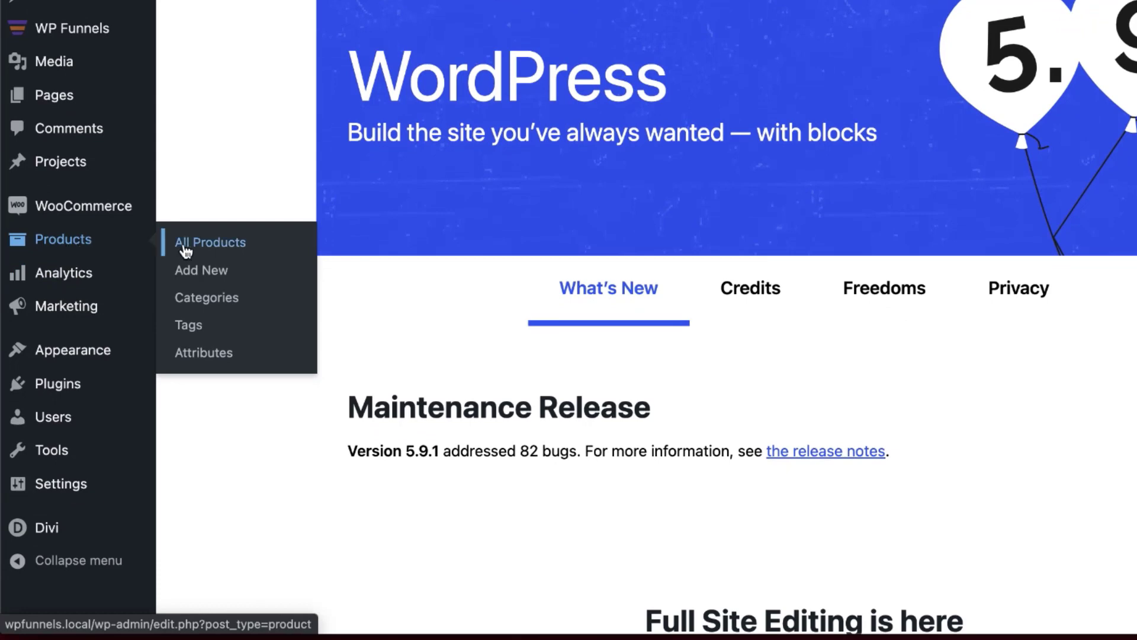
pyautogui.click(216, 247)
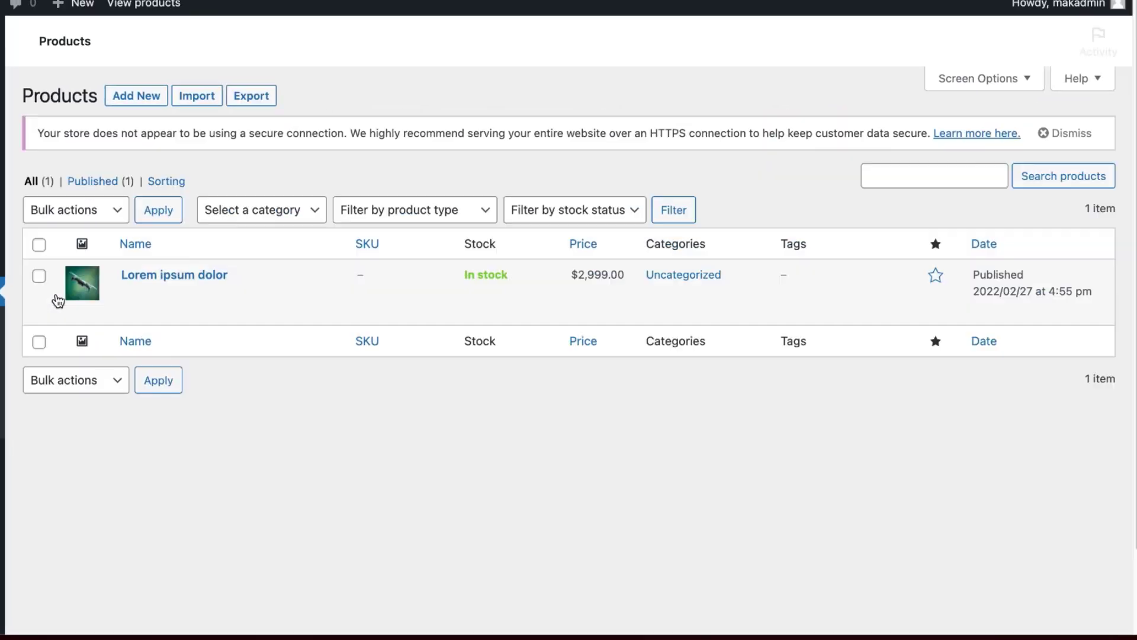
pyautogui.click(175, 279)
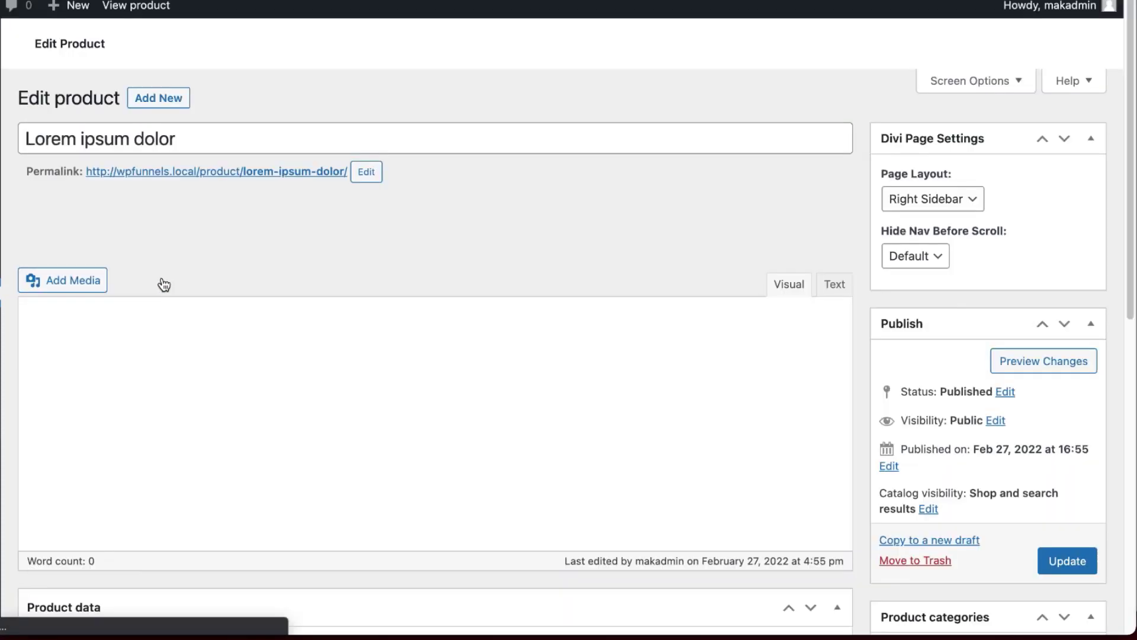
# - Examine the product's title, description, regular price, short description and product image
pyautogui.moveTo(198, 189); pyautogui.dragTo(6, 188)
pyautogui.click(232, 504)
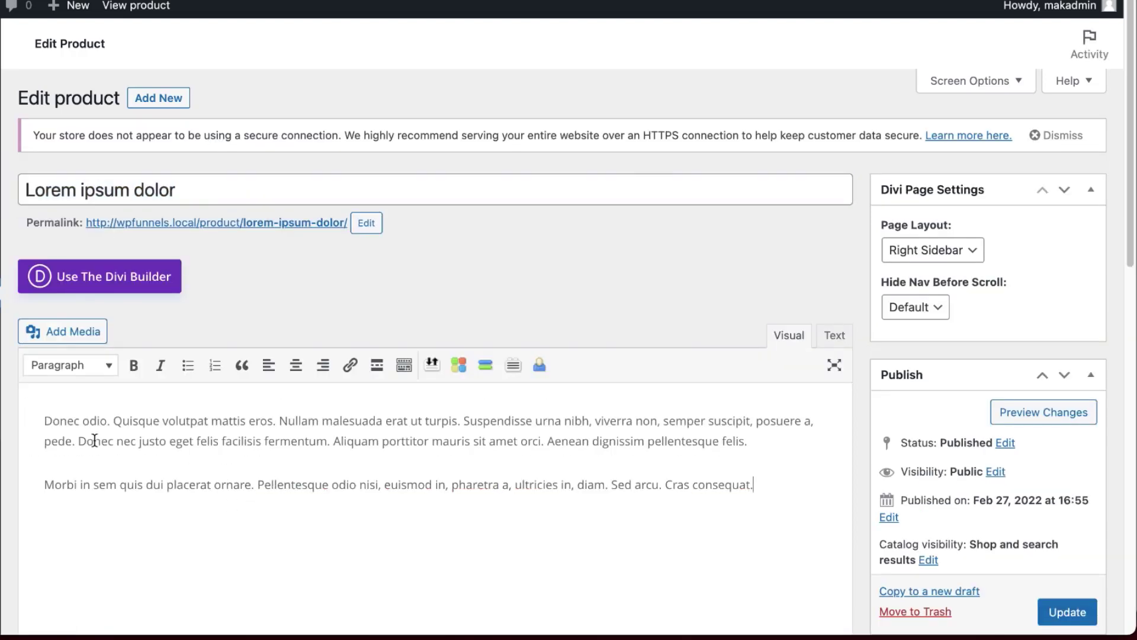
pyautogui.scroll(-5, 424, 457)
pyautogui.click(403, 457)
pyautogui.moveTo(403, 457); pyautogui.dragTo(292, 457)
pyautogui.scroll(-5, 744, 472)
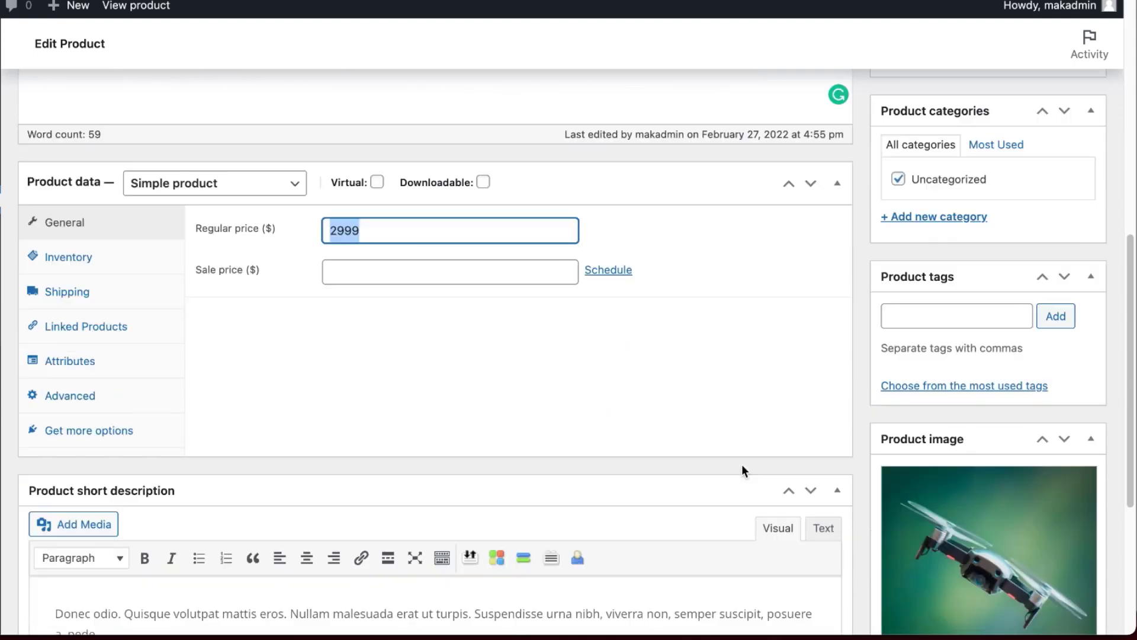
pyautogui.scroll(-3, 742, 471)
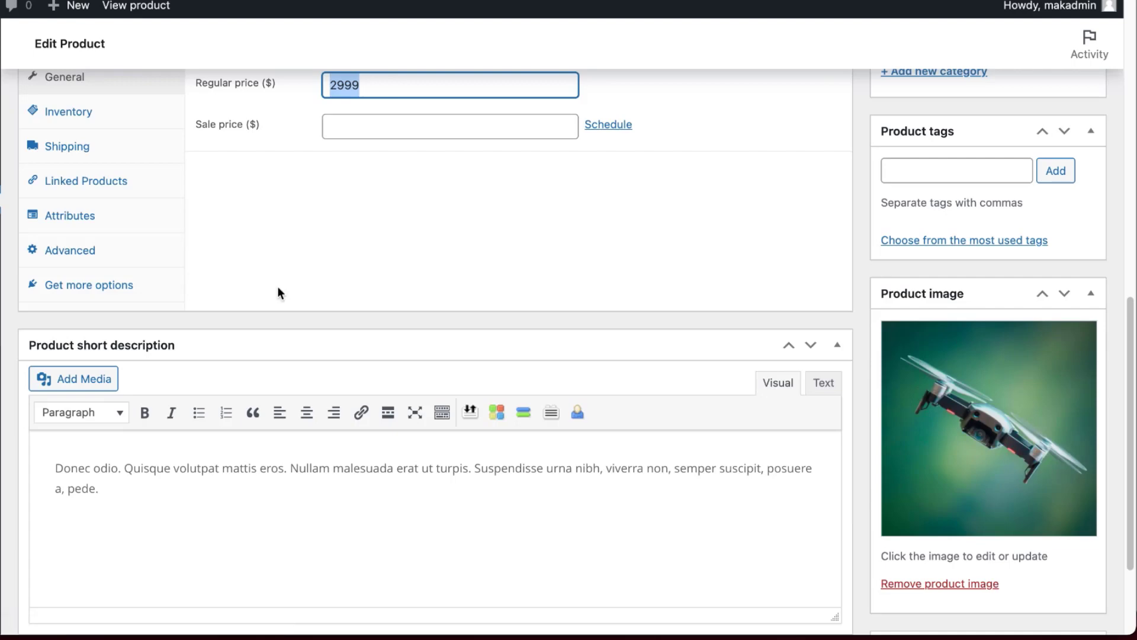
pyautogui.scroll(6, 547, 448)
# - Update the product and open its storefront page from the permalink
pyautogui.click(1066, 220)
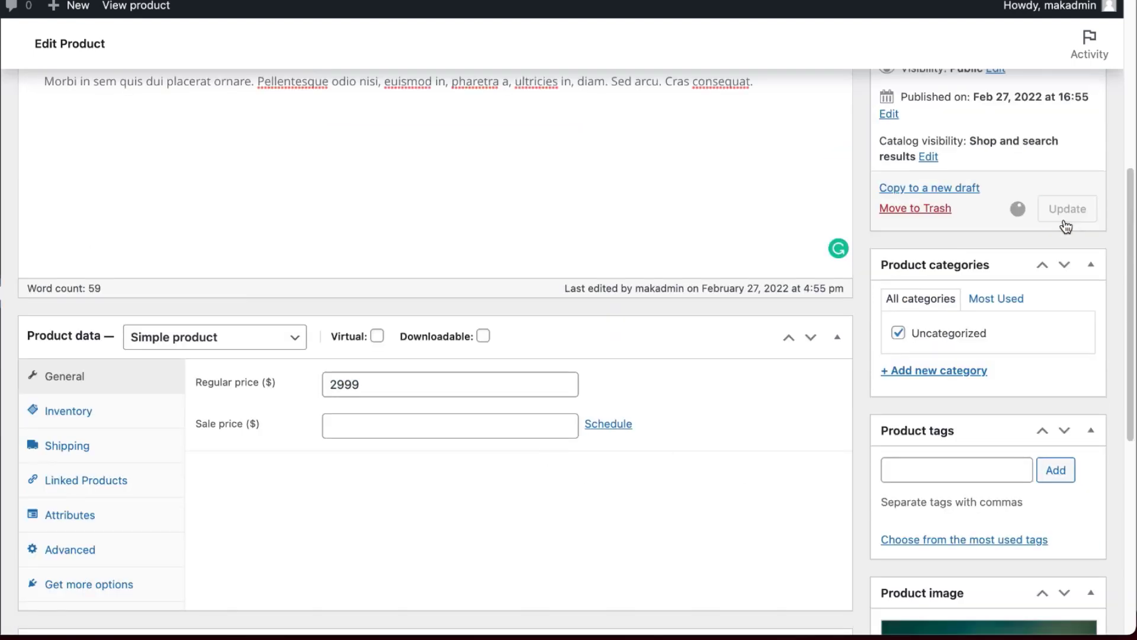
pyautogui.scroll(6, 815, 453)
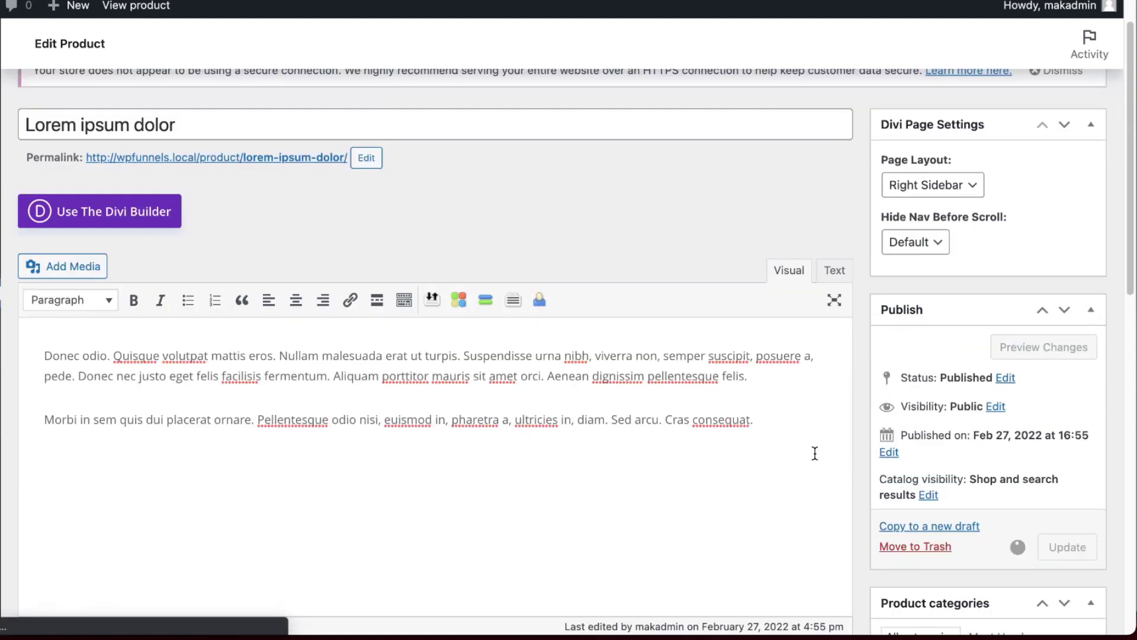
pyautogui.scroll(2, 816, 453)
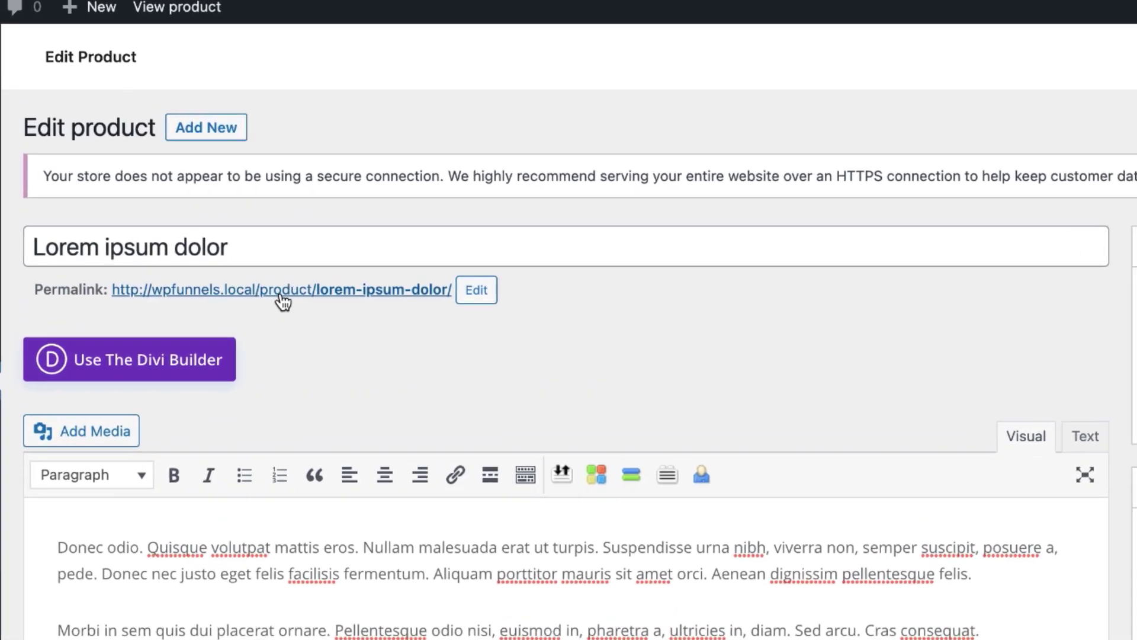
pyautogui.click(235, 243)
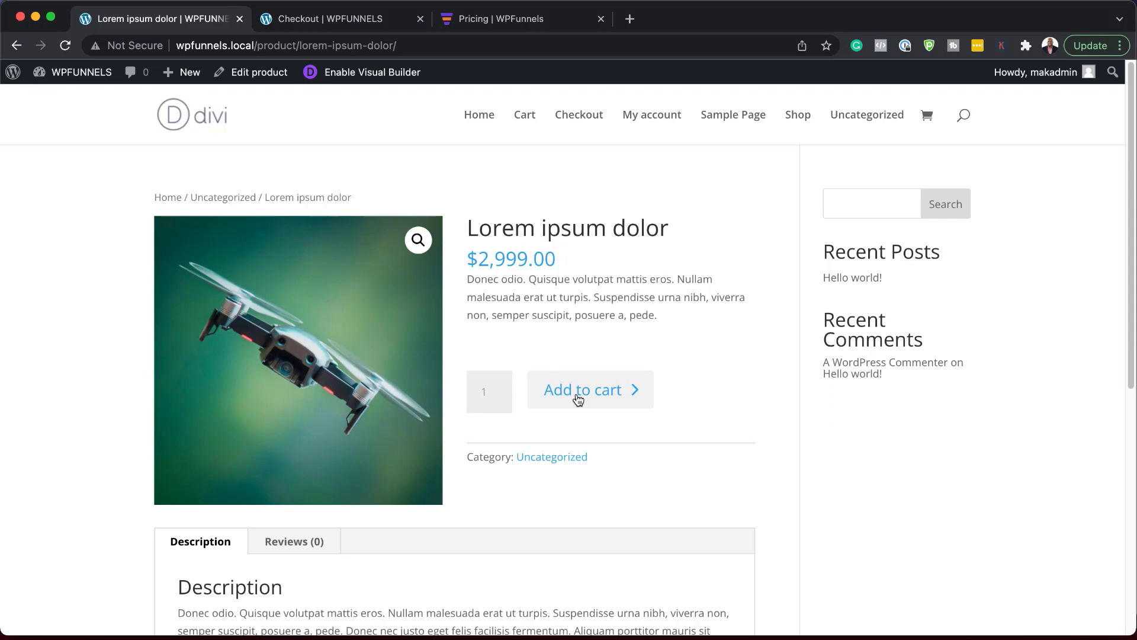
# - Add one "Lorem ipsum dolor" product to the cart and open the cart
pyautogui.click(579, 400)
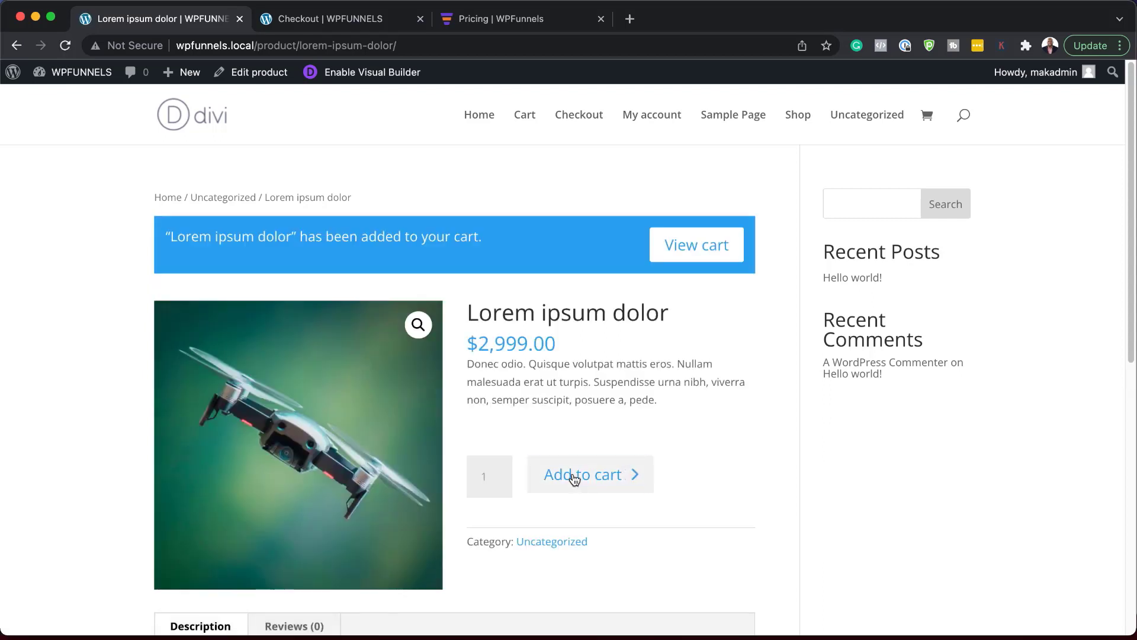
pyautogui.click(685, 252)
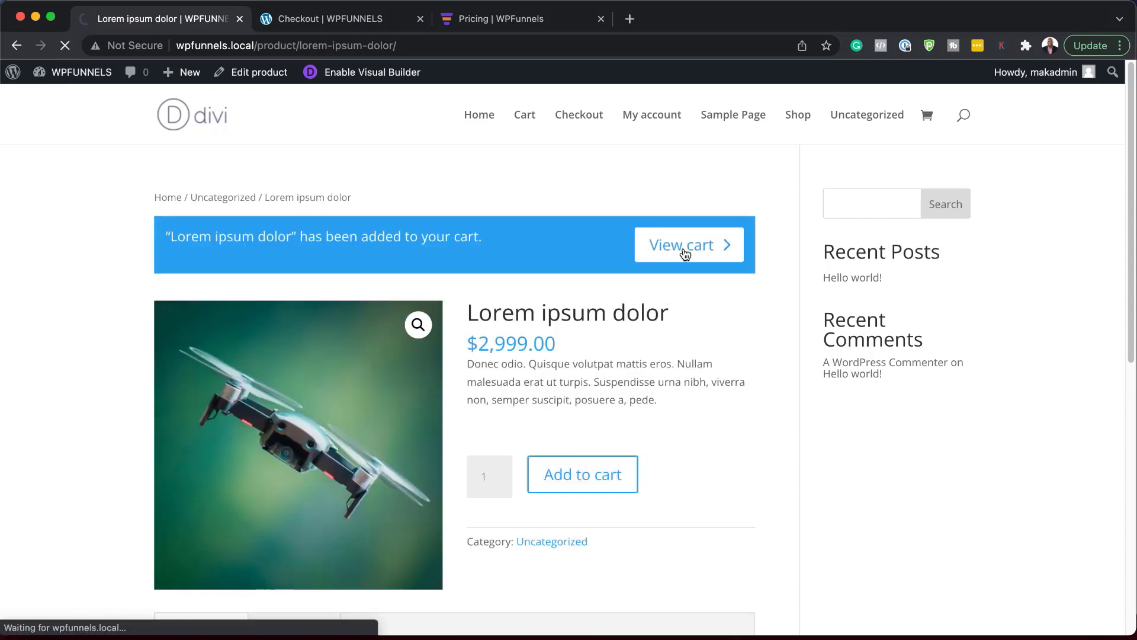
# - Proceed from the cart to the checkout
pyautogui.click(604, 562)
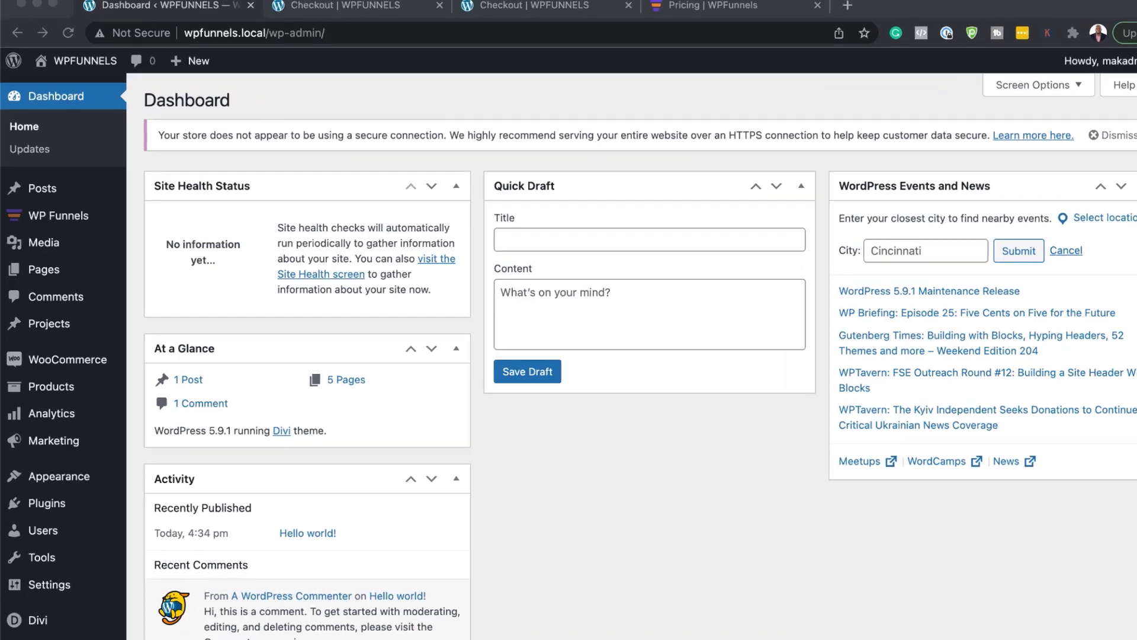
# - Return to the WordPress admin, open the "Global Checkout" funnel in WP Funnels and bring up its Checkout step's settings
pyautogui.moveTo(62, 220)
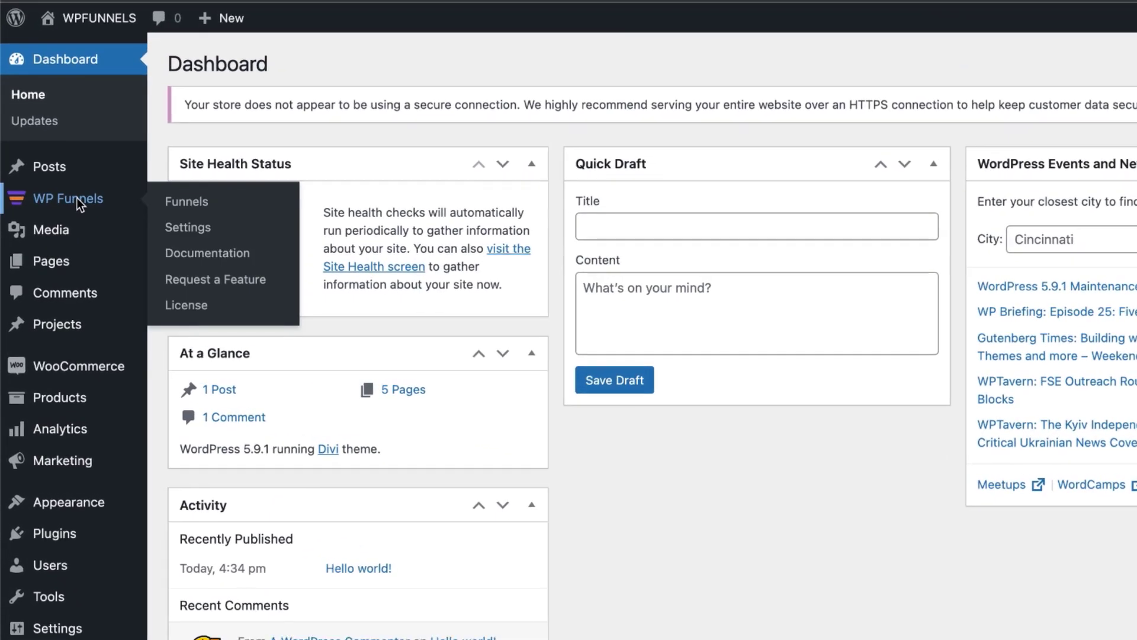
pyautogui.click(204, 205)
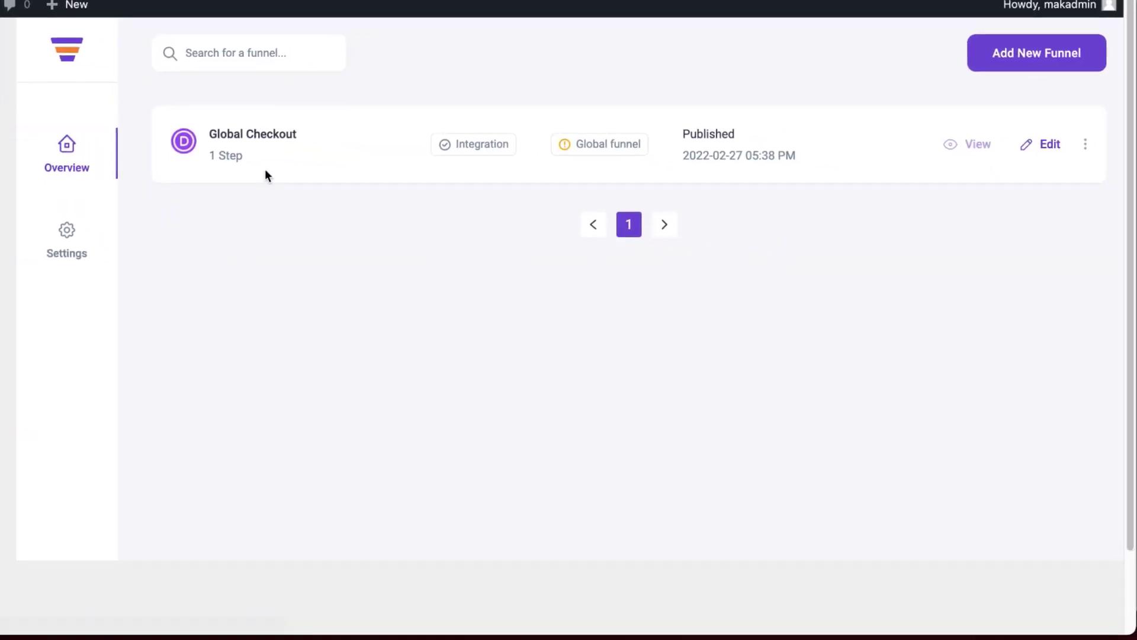
pyautogui.click(284, 141)
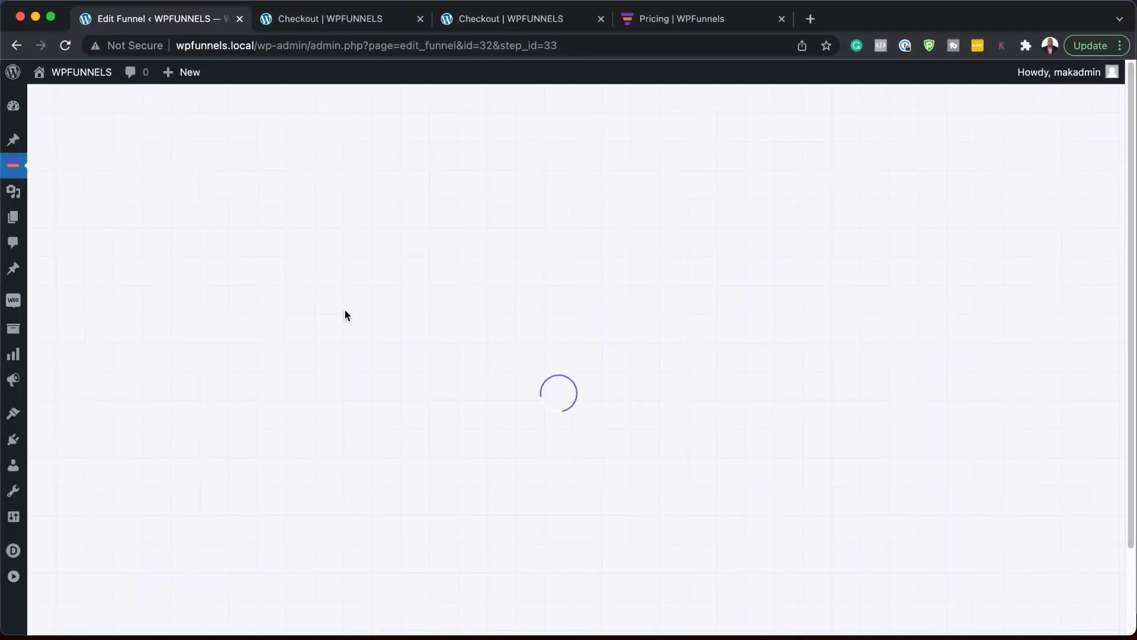
pyautogui.moveTo(168, 176)
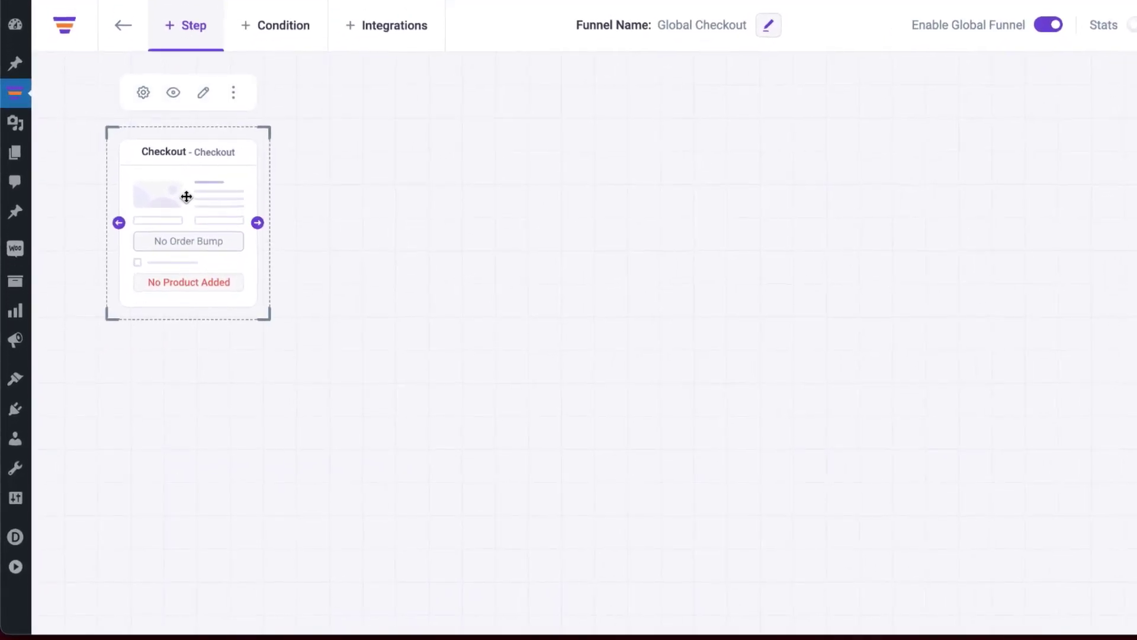
pyautogui.click(144, 94)
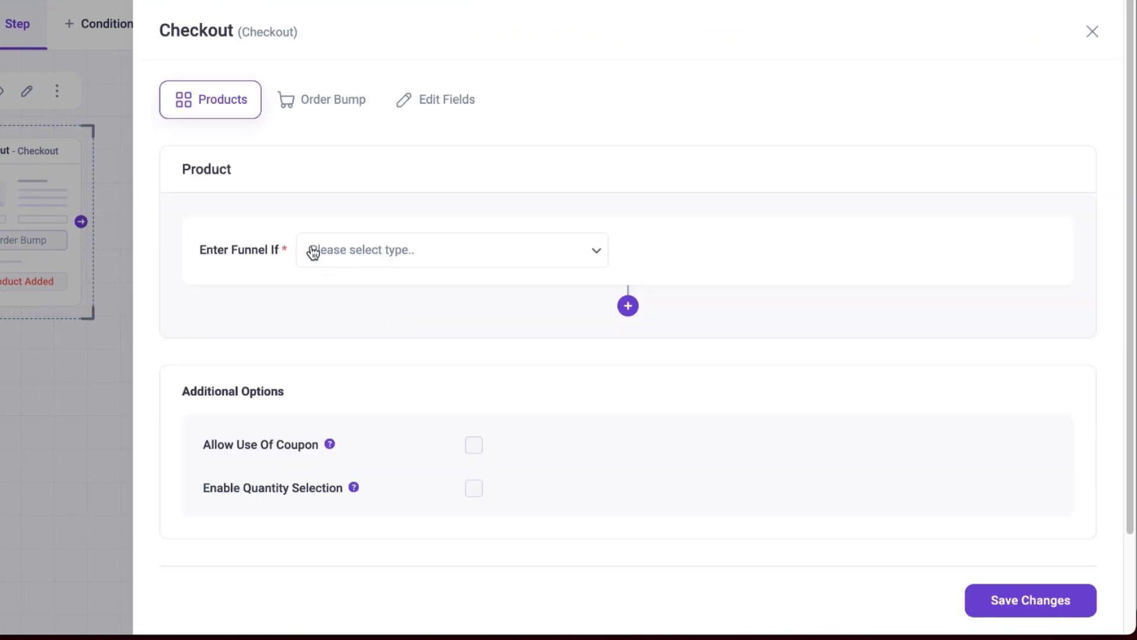
# - Set the funnel entry condition to "Product is .." with the product "Lorem ipsum dolor" and save the changes
pyautogui.click(381, 251)
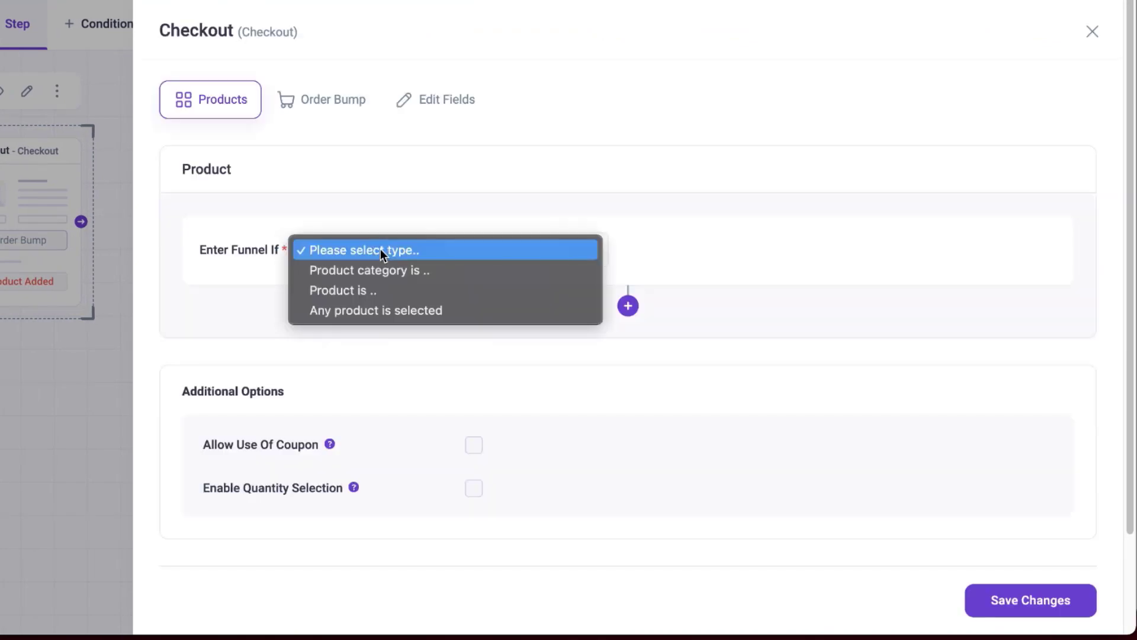
pyautogui.click(458, 290)
pyautogui.click(783, 253)
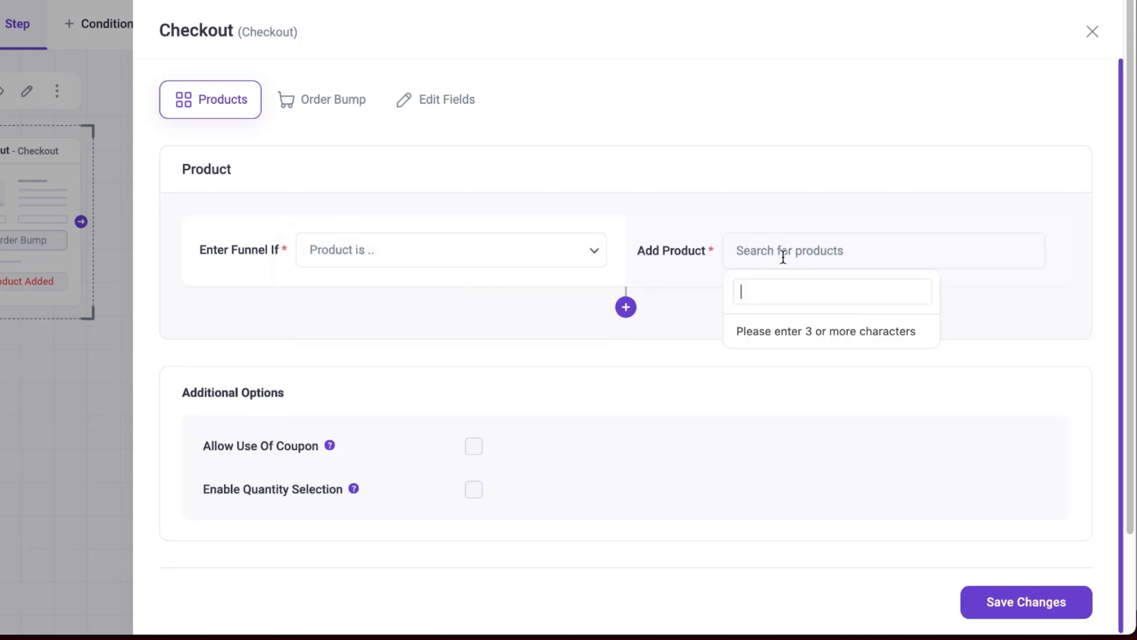
pyautogui.write('lore')
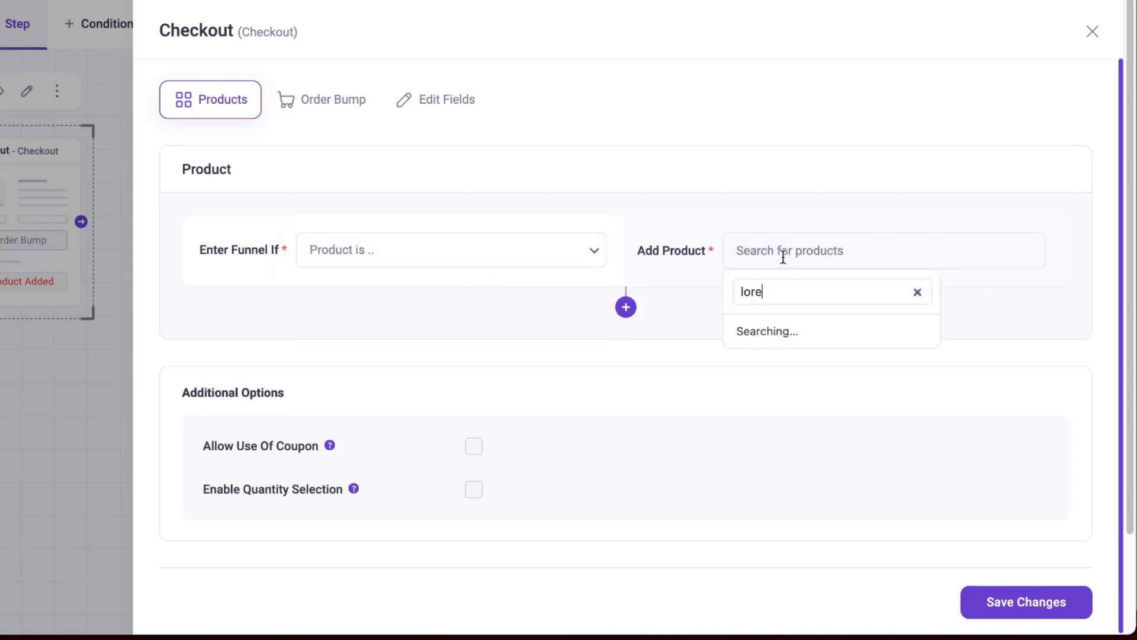
pyautogui.click(779, 341)
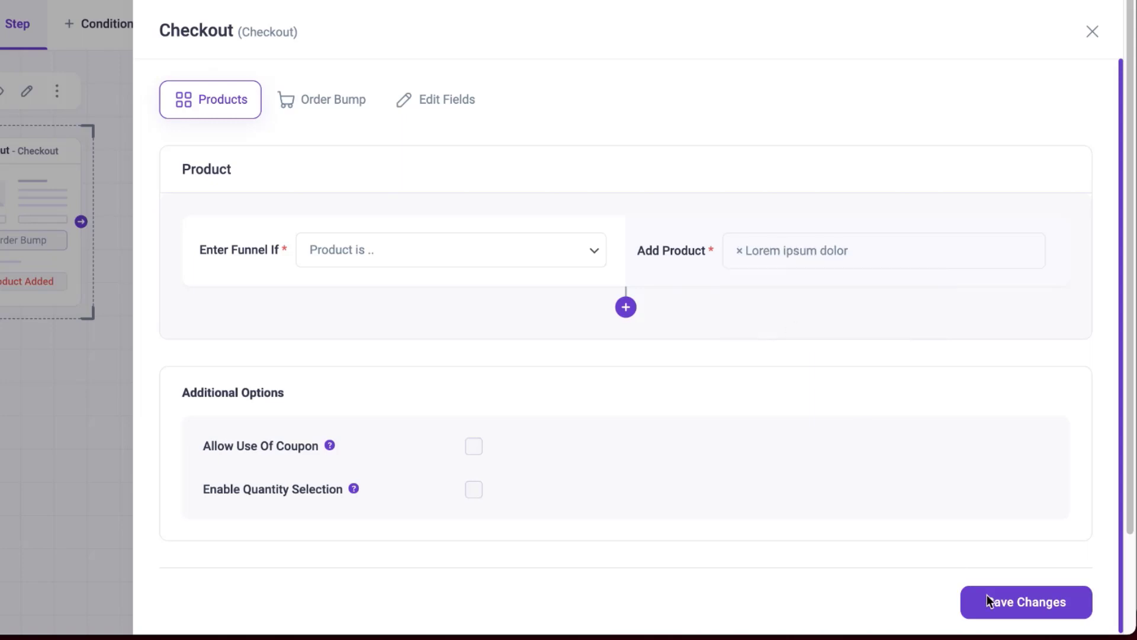
pyautogui.click(1015, 609)
# - Reload the checkout page in the Divi builder and give the billing form row a dark grey #5b5b5b background
pyautogui.click(472, 4)
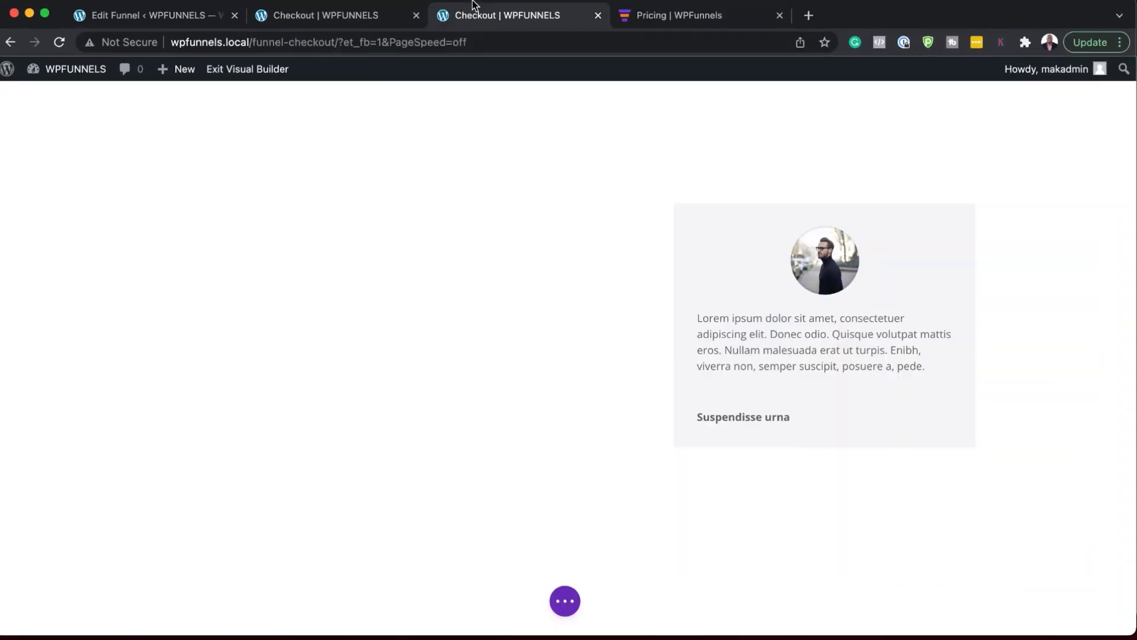
pyautogui.click(56, 41)
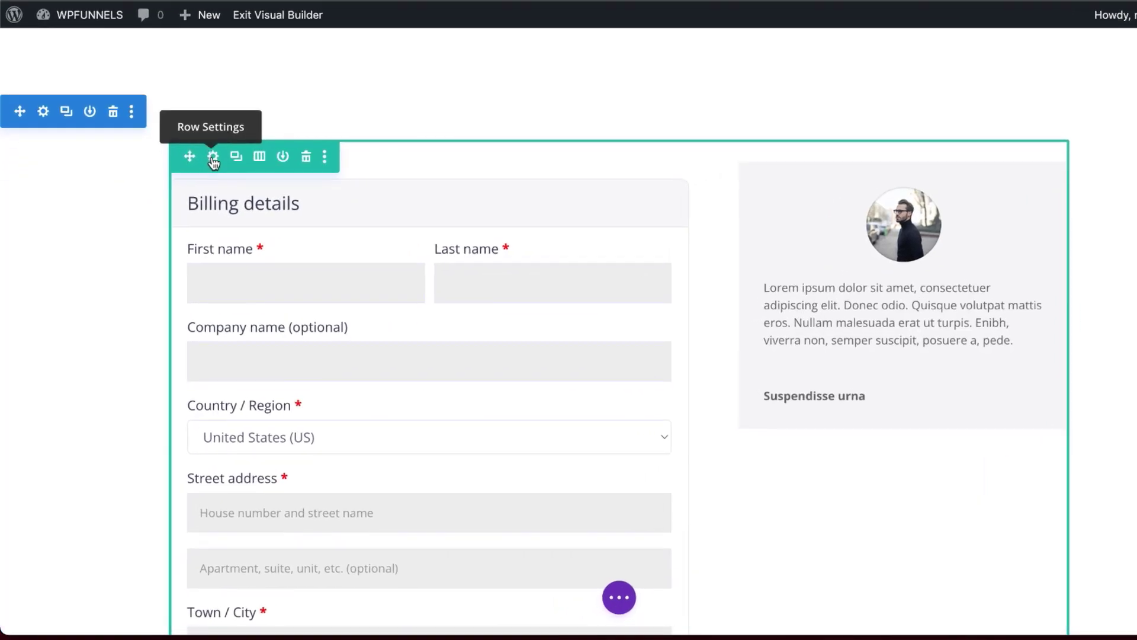
pyautogui.click(214, 158)
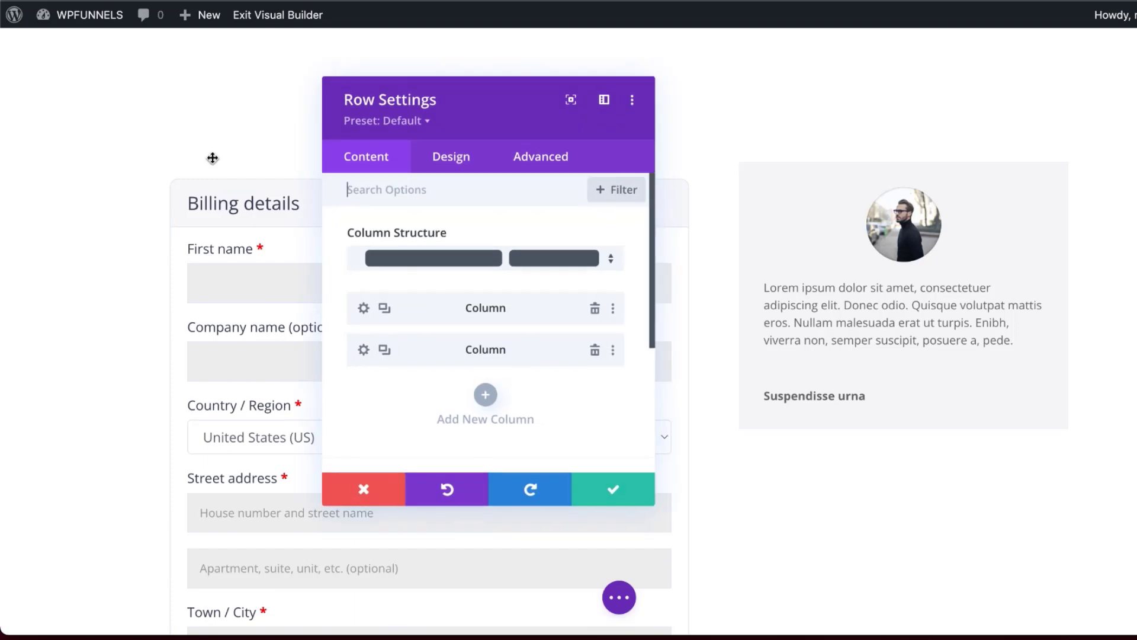
pyautogui.click(604, 101)
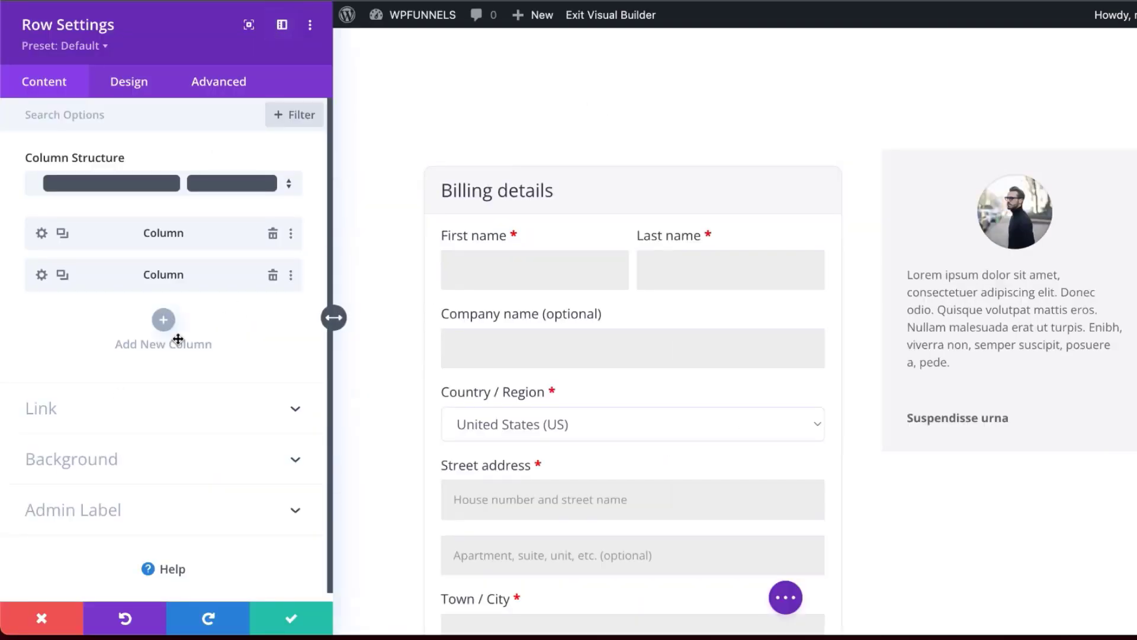
pyautogui.click(91, 460)
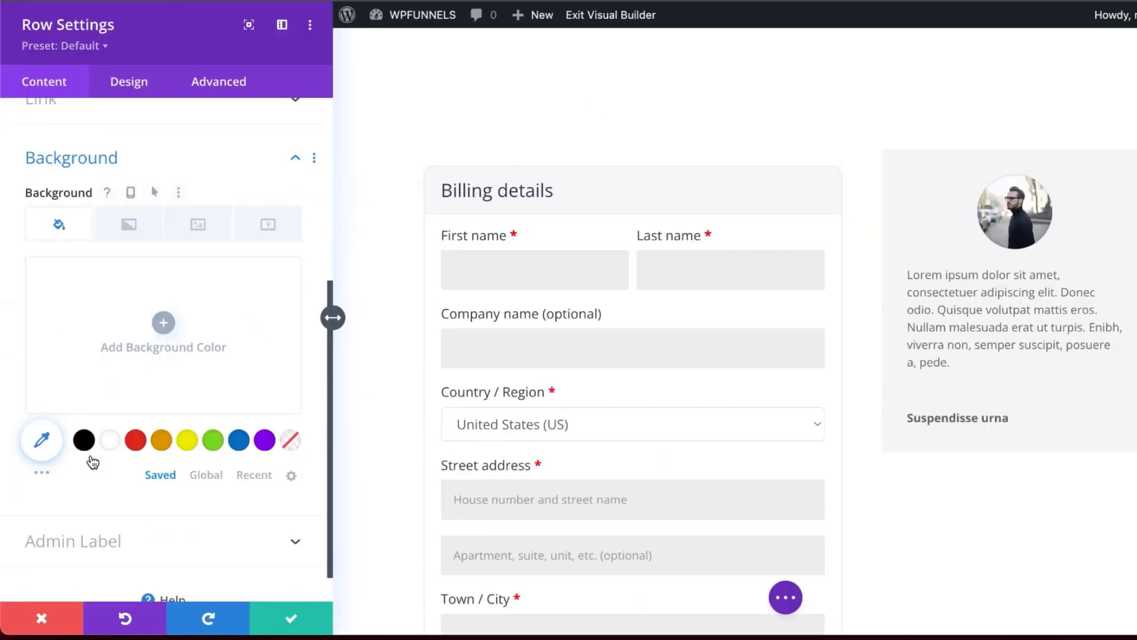
pyautogui.click(83, 440)
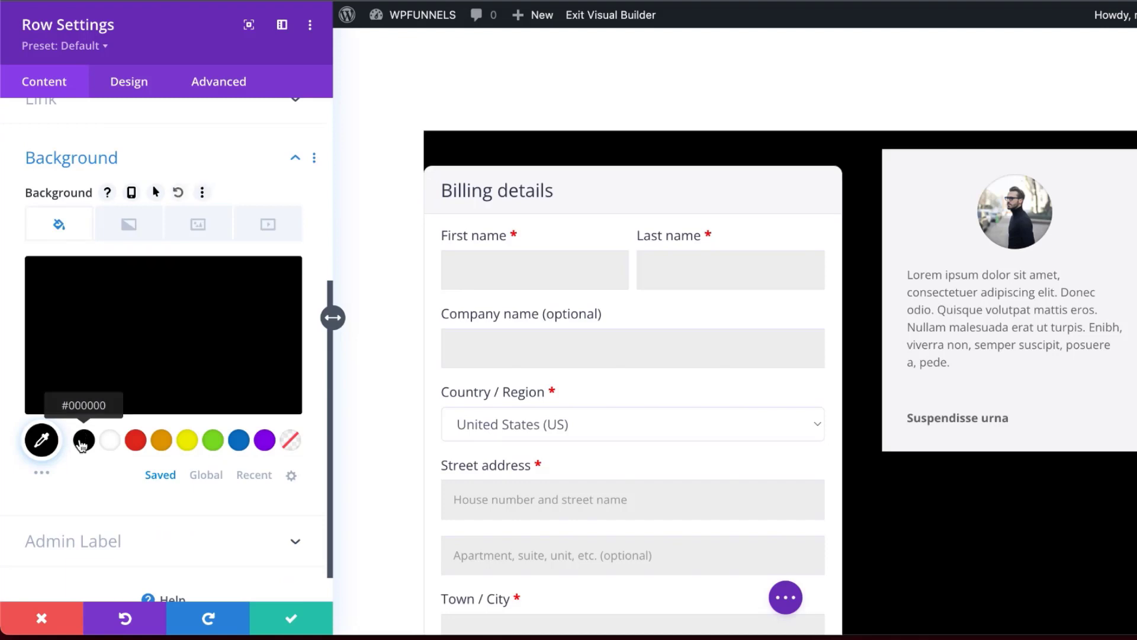
pyautogui.click(117, 350)
pyautogui.moveTo(37, 382); pyautogui.dragTo(18, 363)
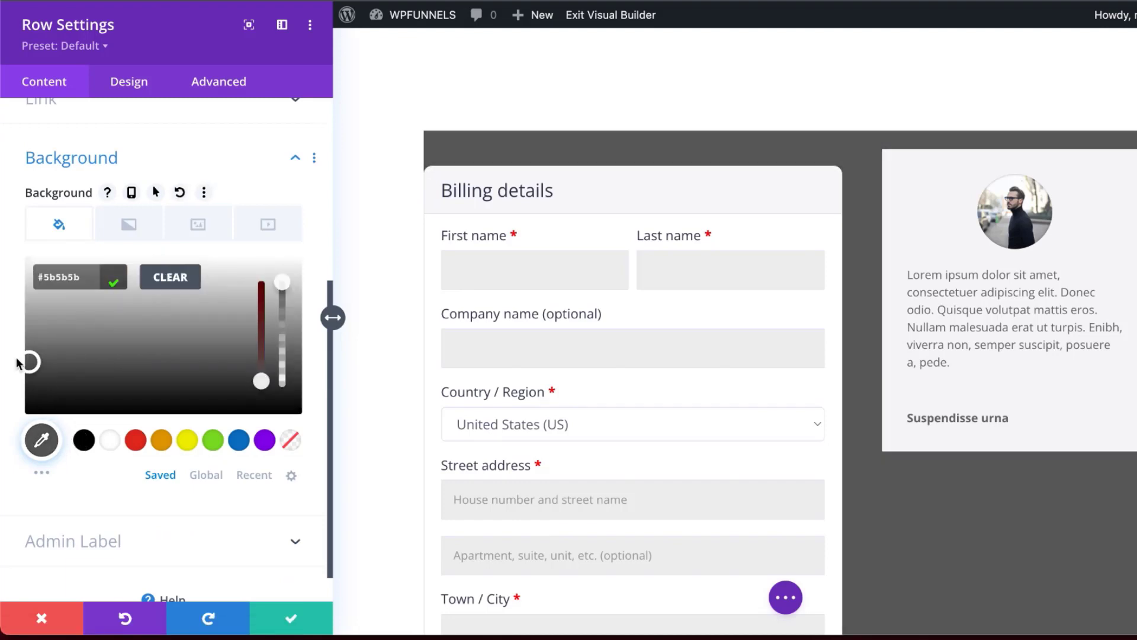
# - Round all four corners of the row to 10px
pyautogui.click(131, 82)
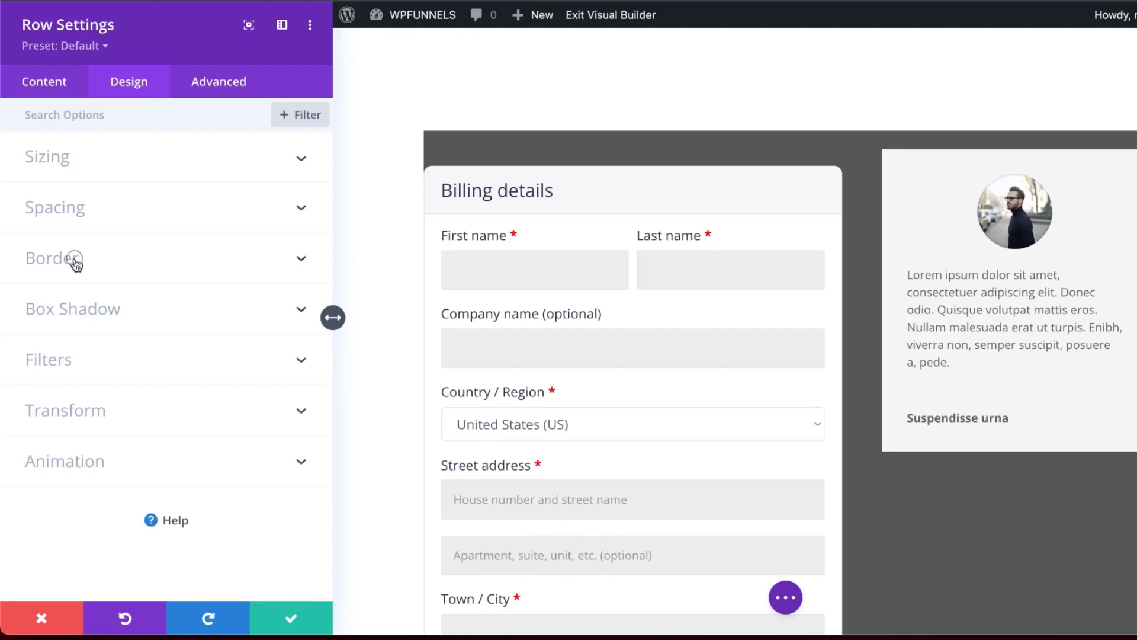
pyautogui.click(75, 261)
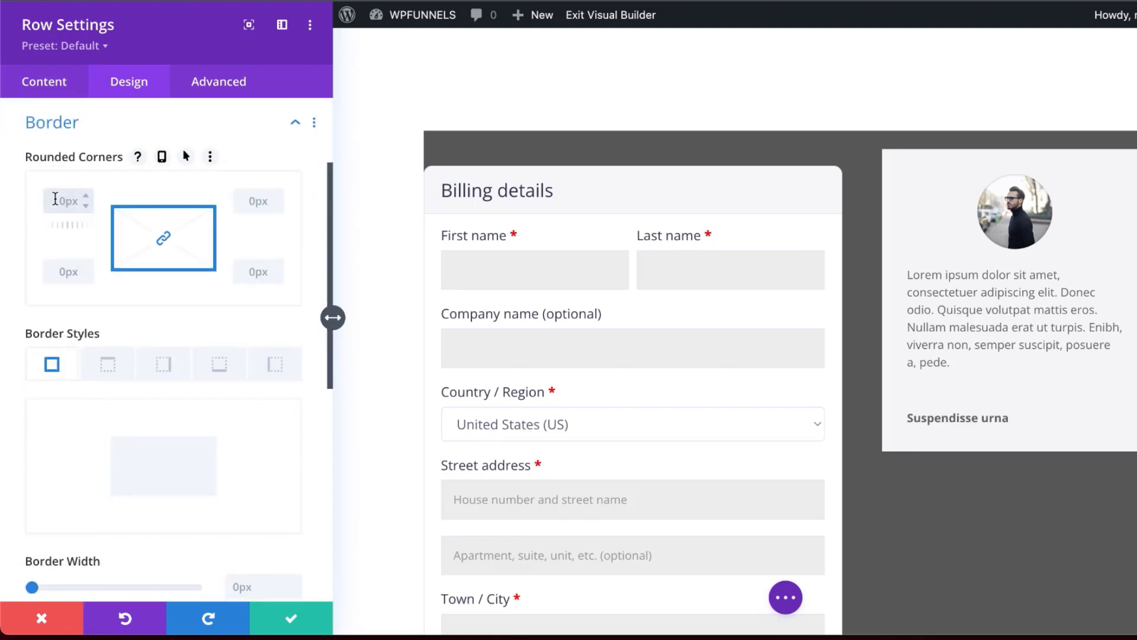
pyautogui.click(172, 457)
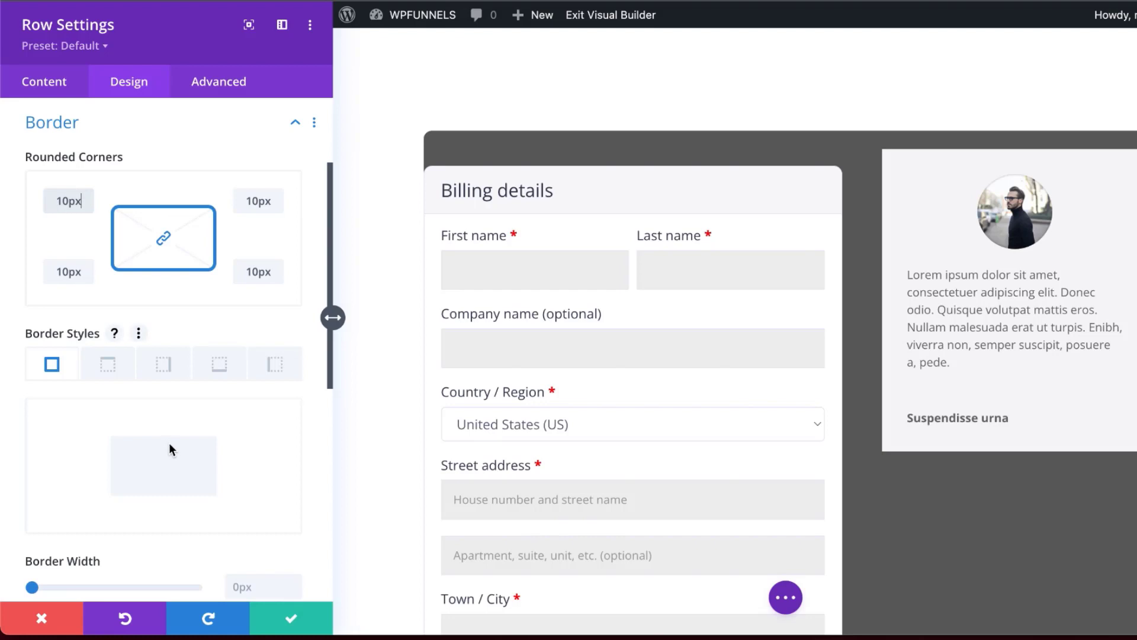
pyautogui.scroll(-6, 169, 444)
pyautogui.scroll(8, 172, 451)
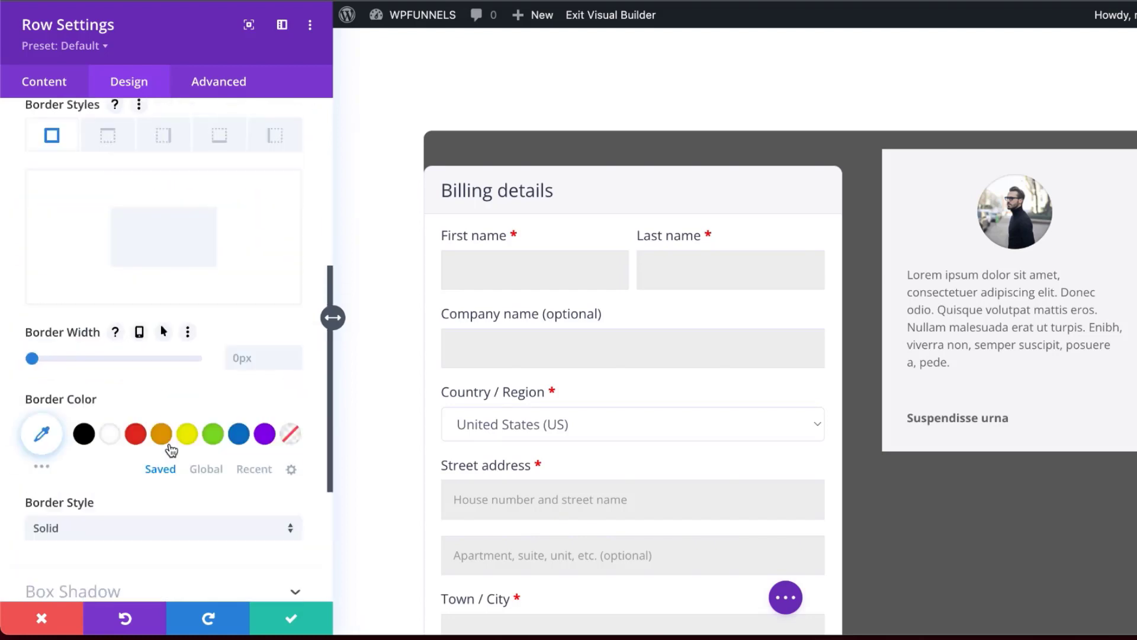
pyautogui.scroll(1, 172, 450)
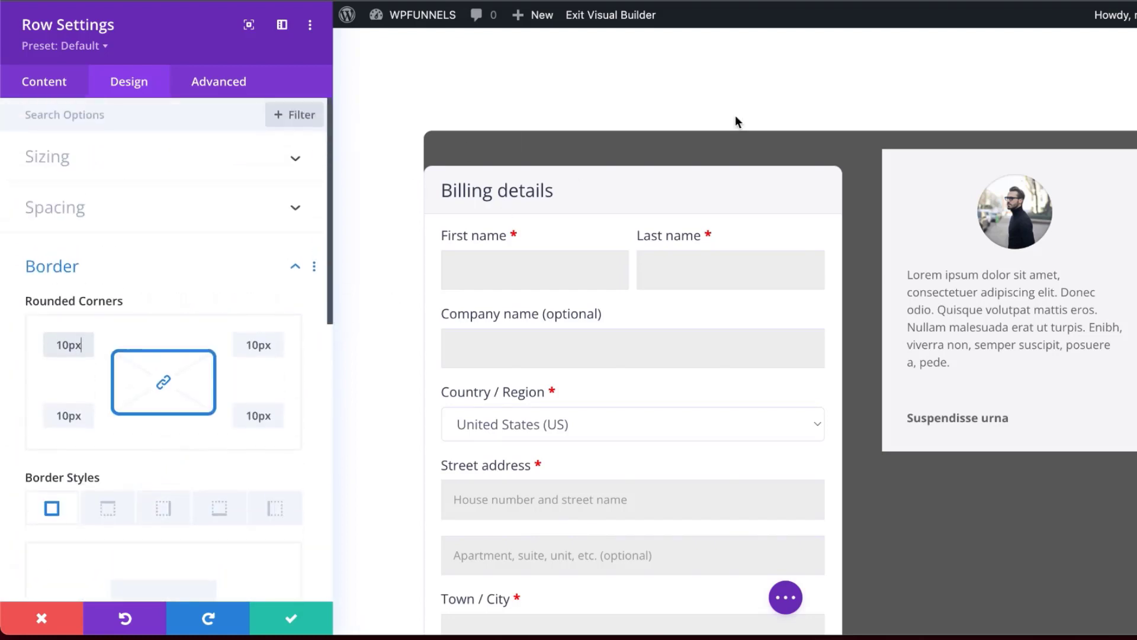
# - Set the row's padding to 20px on all four sides and save the row settings
pyautogui.click(59, 209)
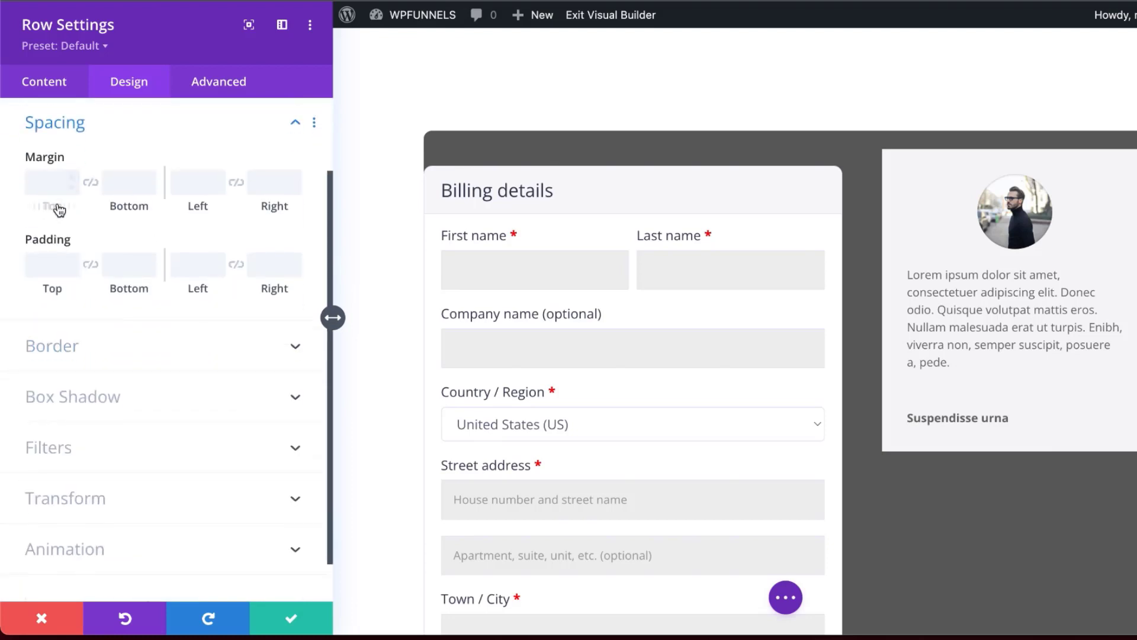
pyautogui.click(36, 264)
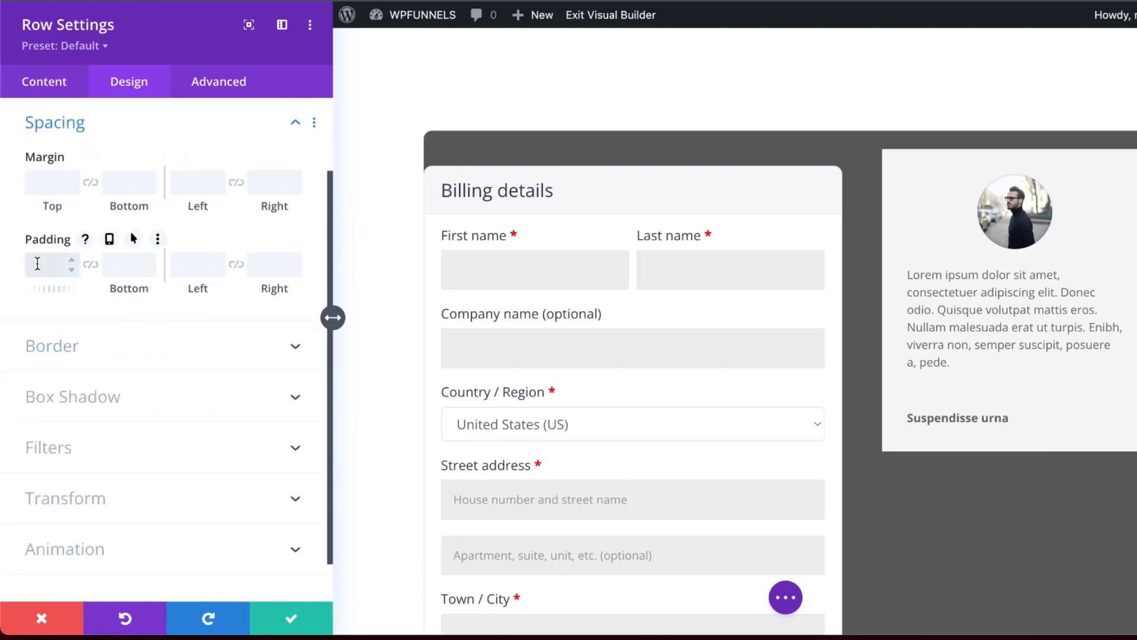
pyautogui.write('1px')
pyautogui.press('BackSpace')
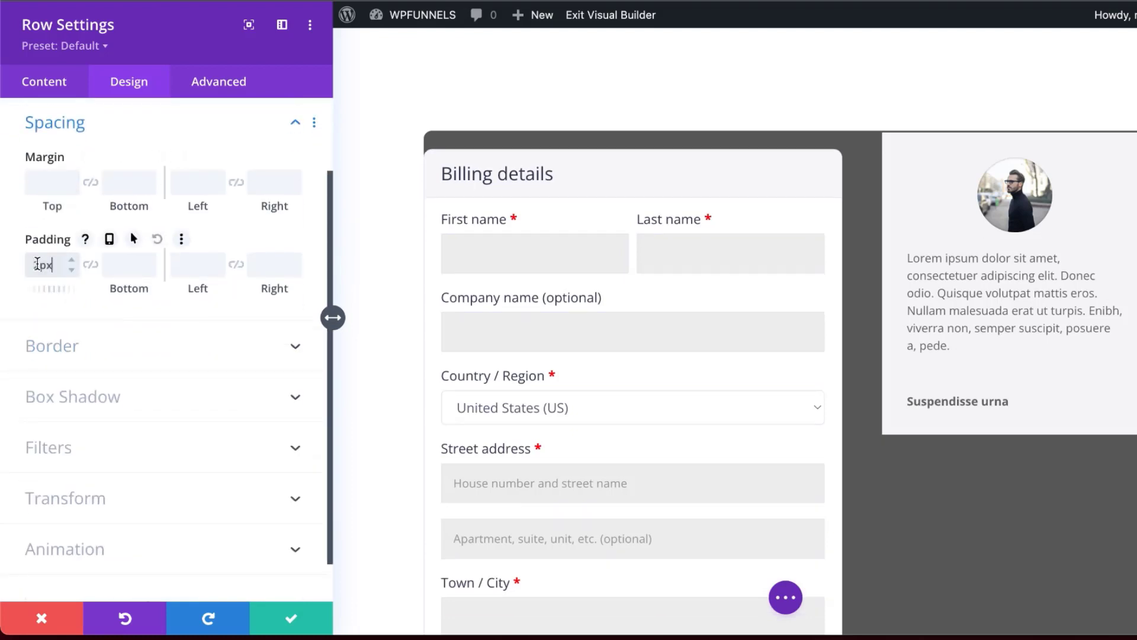
pyautogui.write('px')
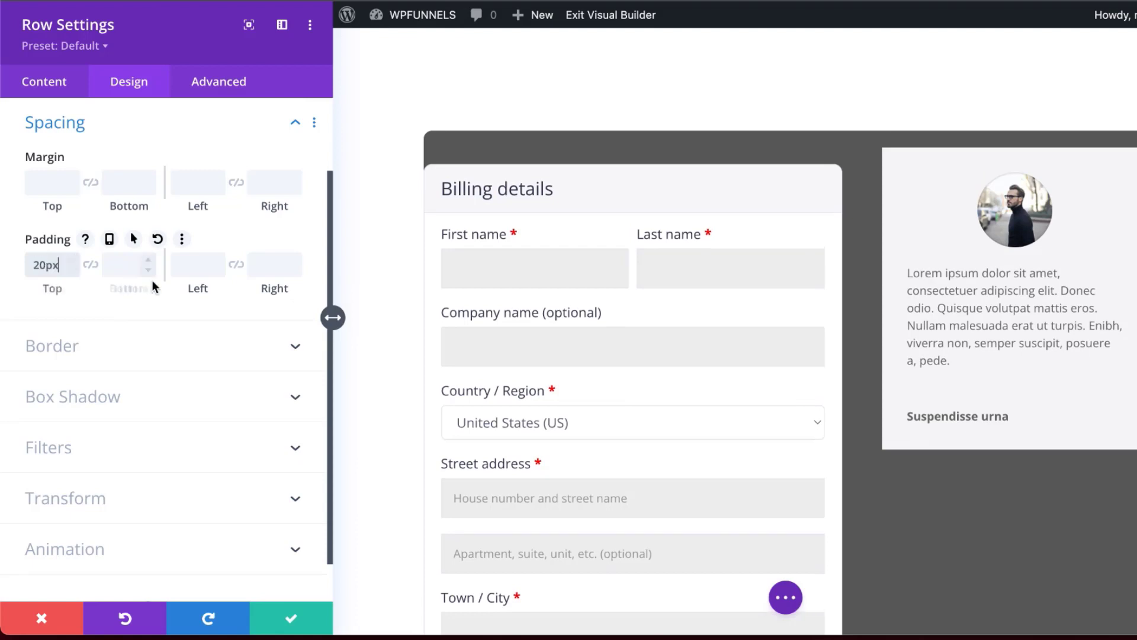
pyautogui.click(90, 264)
pyautogui.click(179, 263)
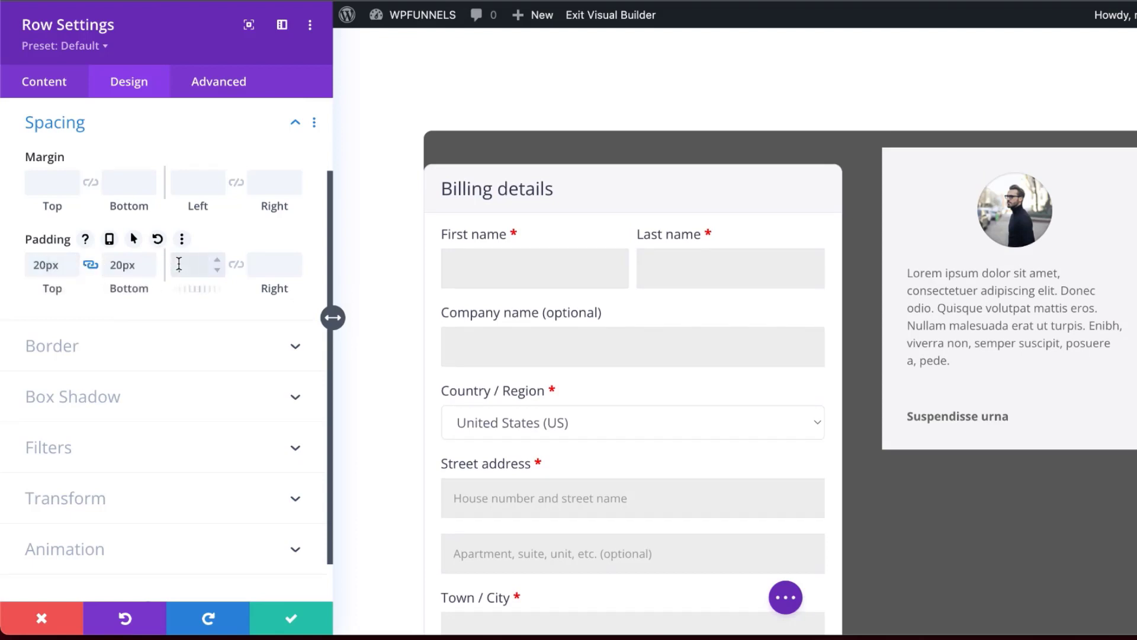
pyautogui.write('20px')
pyautogui.click(237, 266)
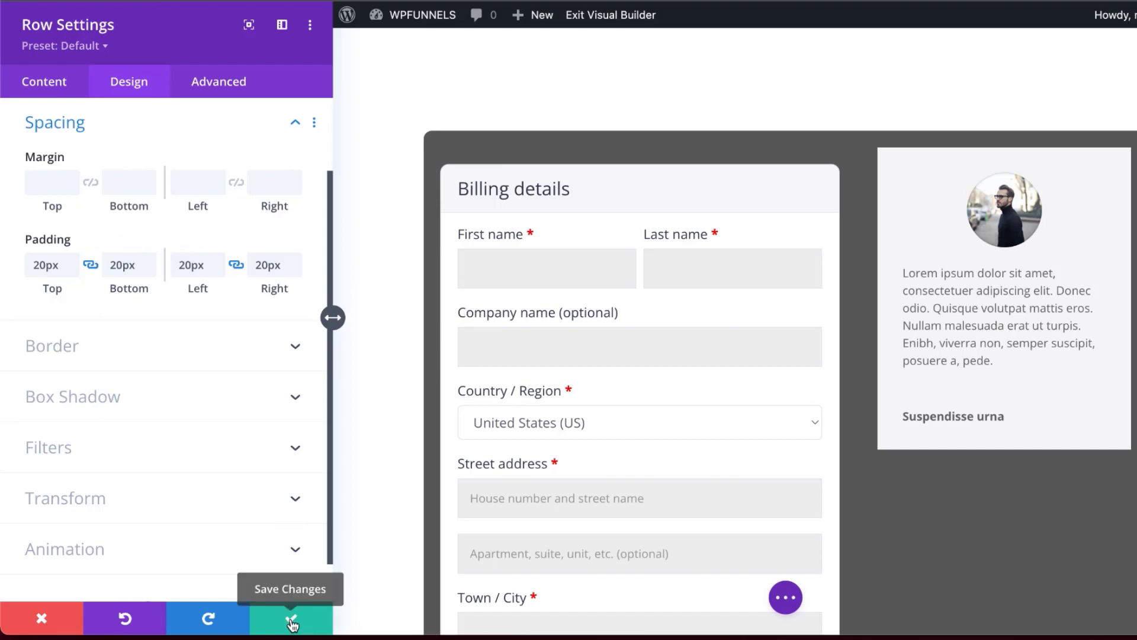
pyautogui.click(291, 621)
# - Round all four corners of the testimonial module to 10px
pyautogui.moveTo(802, 215)
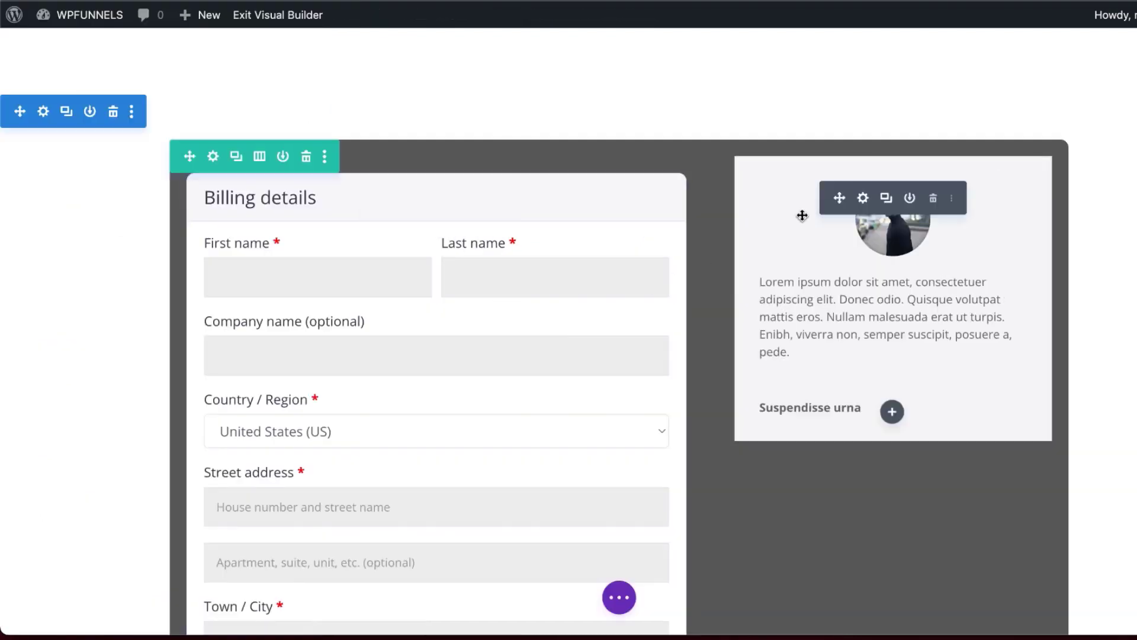
pyautogui.click(864, 199)
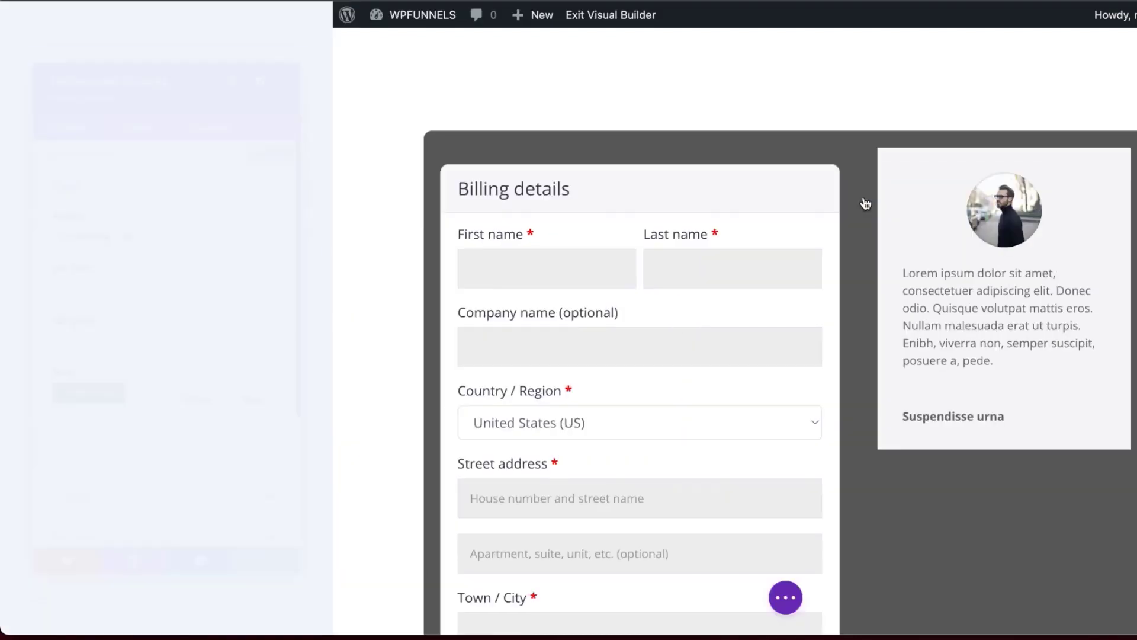
pyautogui.click(139, 113)
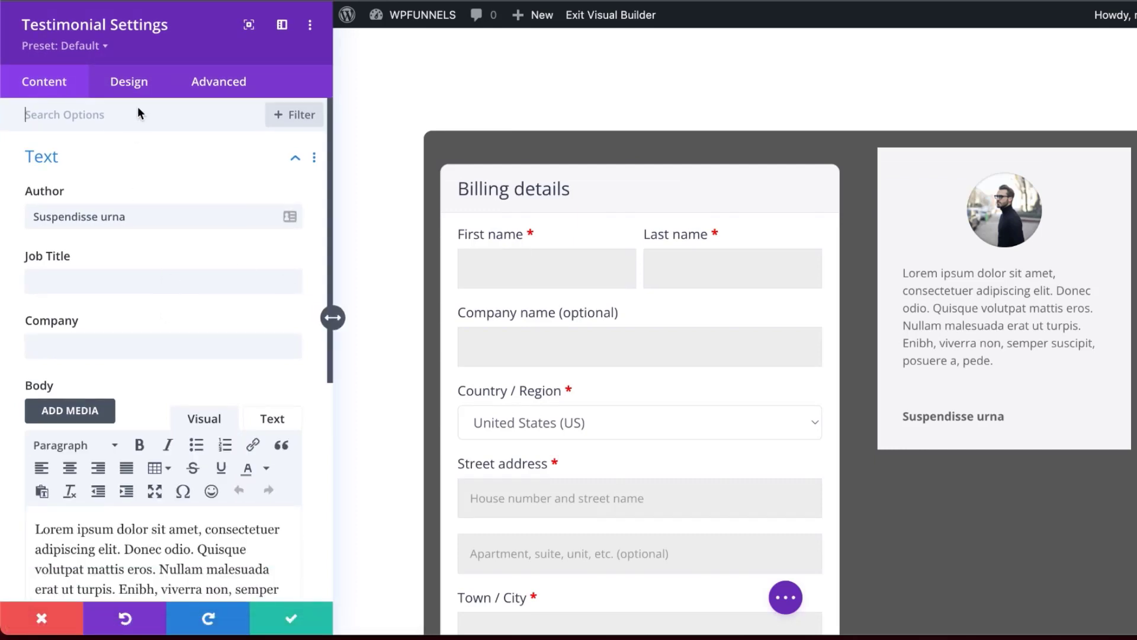
pyautogui.click(131, 85)
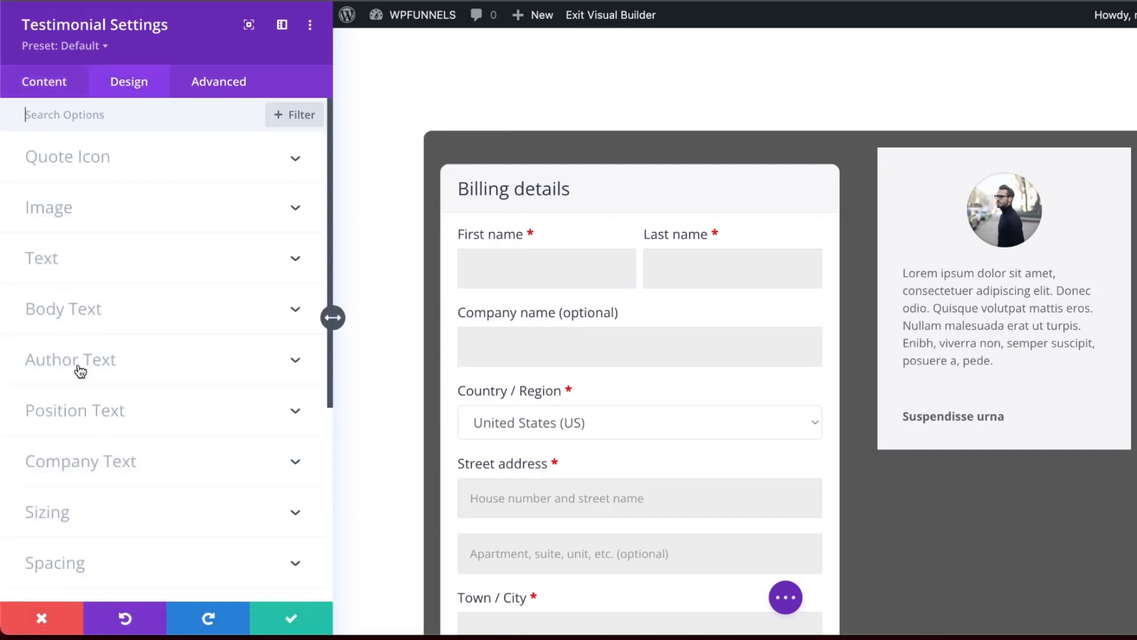
pyautogui.scroll(-2, 122, 431)
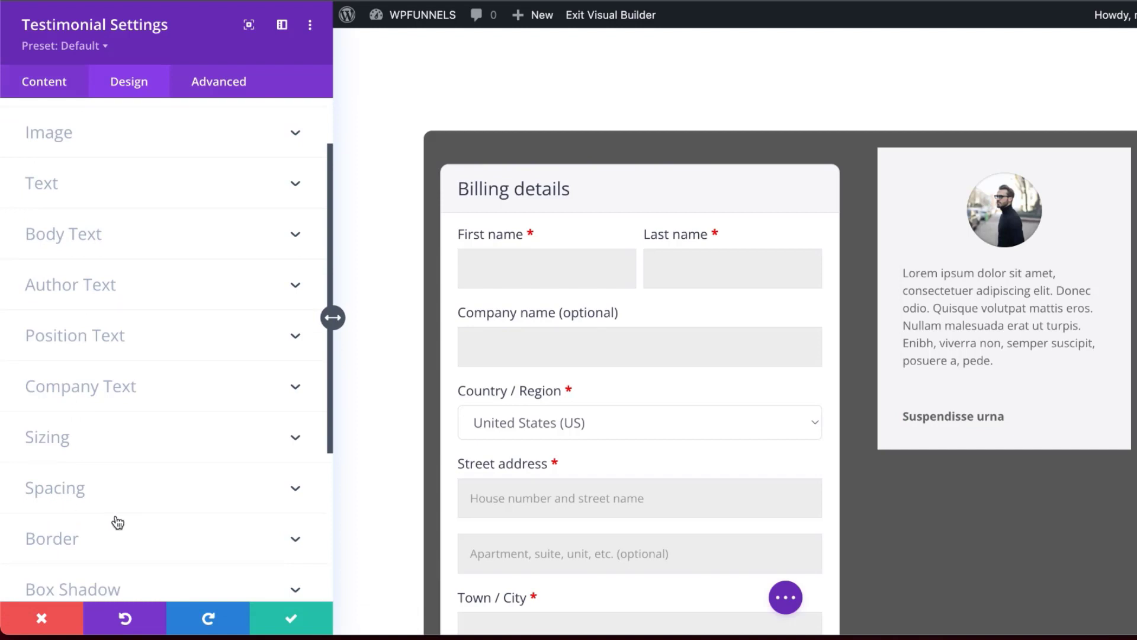
pyautogui.click(93, 538)
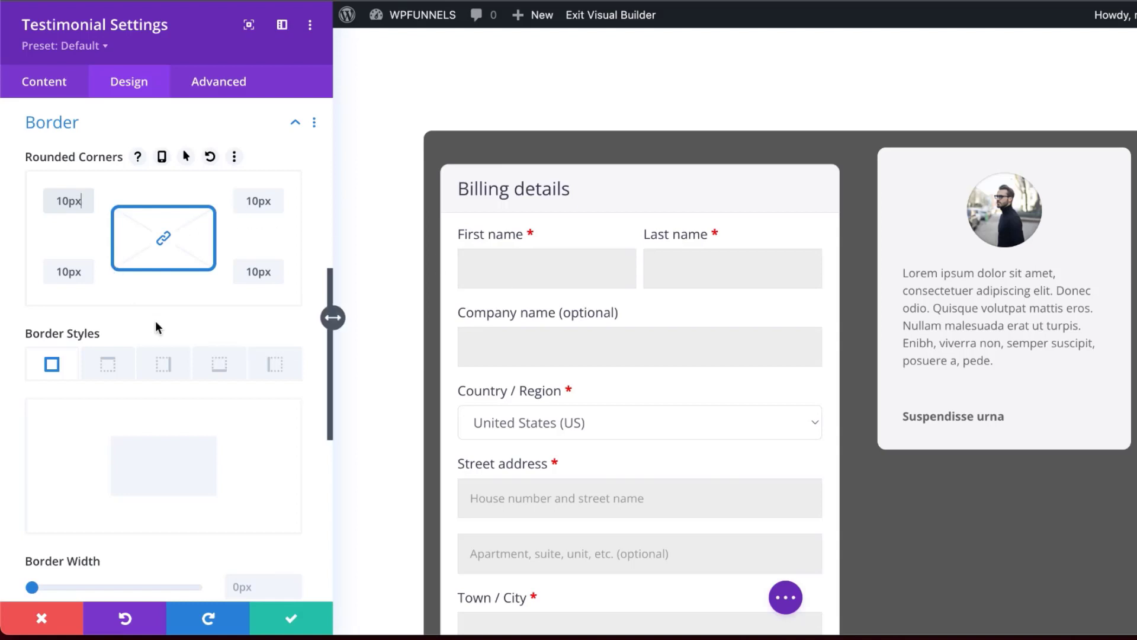
pyautogui.scroll(5, 156, 323)
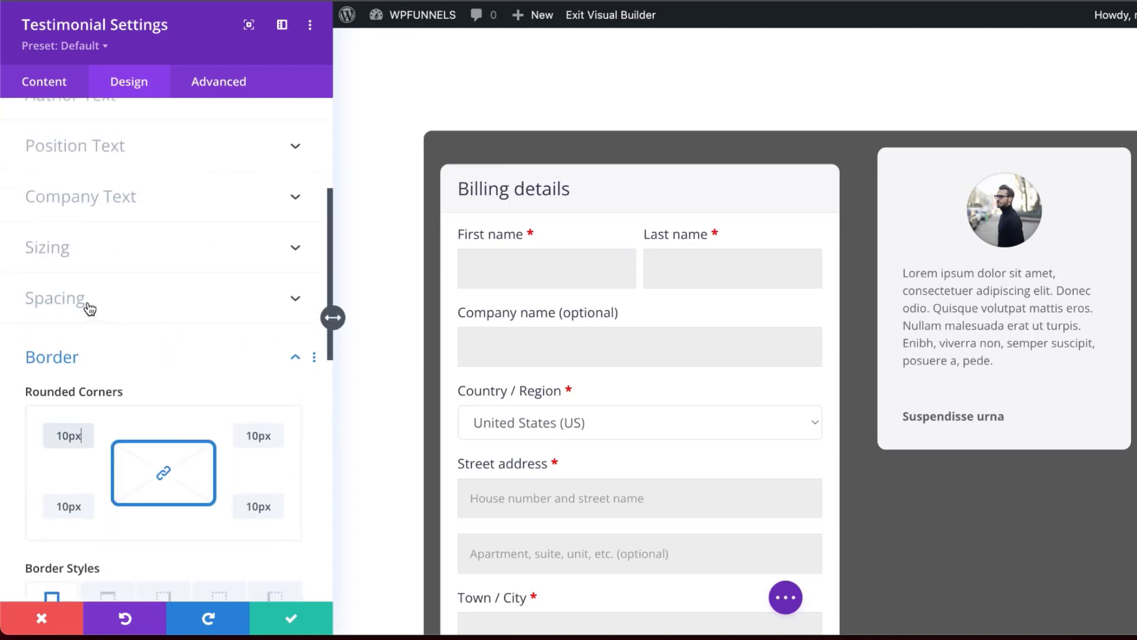
# - Set the testimonial module's top margin to 20px and save the module settings
pyautogui.click(89, 308)
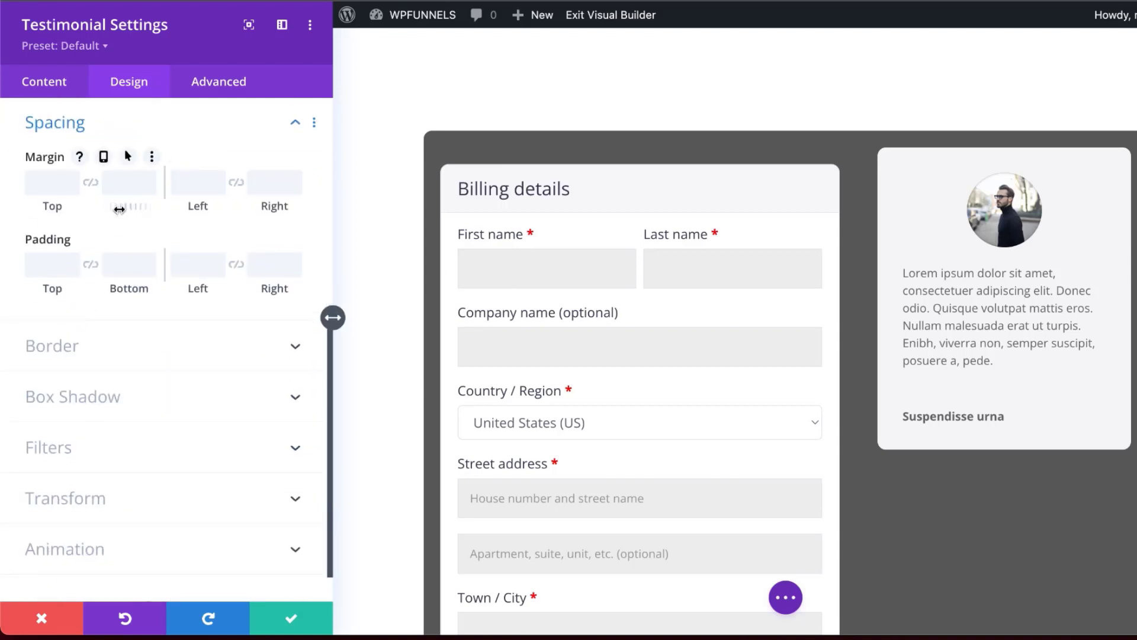
pyautogui.moveTo(52, 206); pyautogui.dragTo(71, 208)
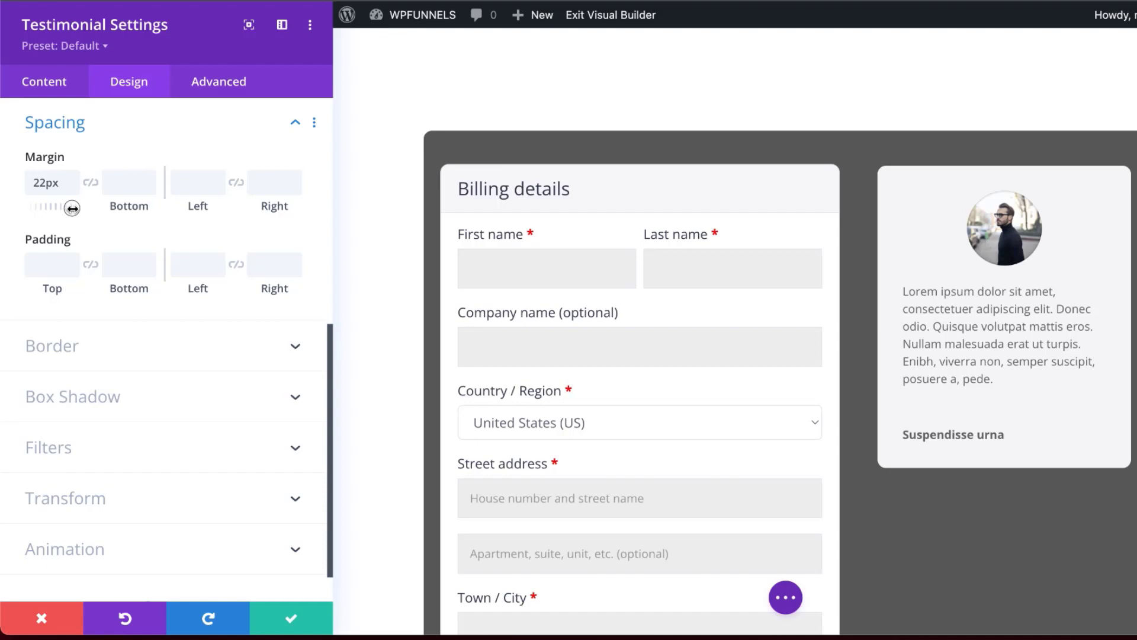
pyautogui.moveTo(72, 208); pyautogui.dragTo(71, 206)
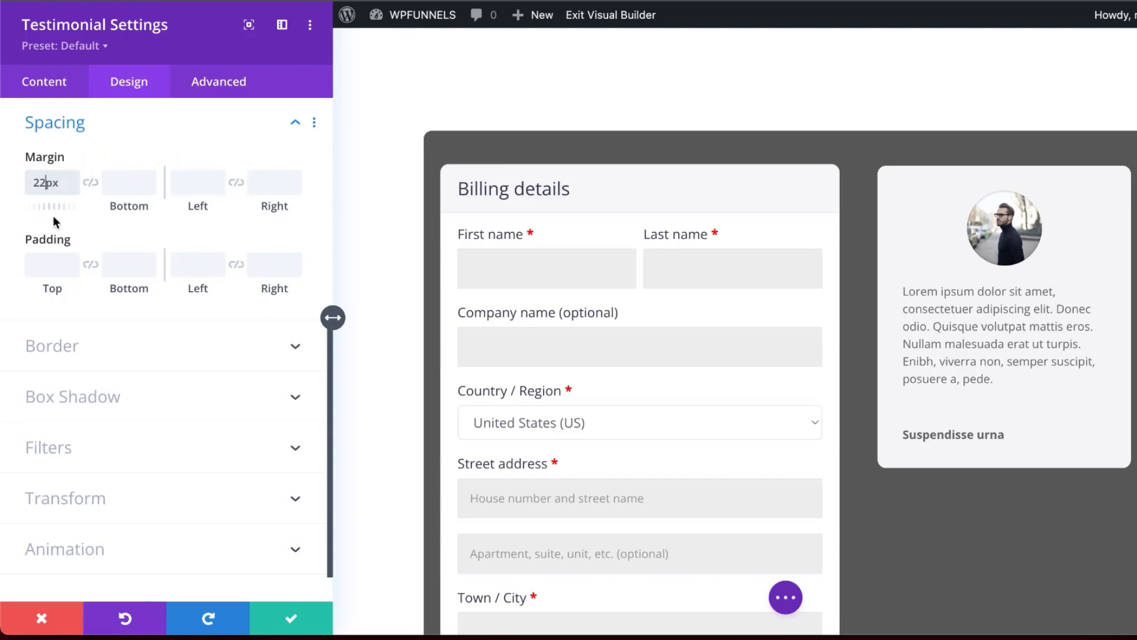
pyautogui.press('BackSpace')
pyautogui.write('0')
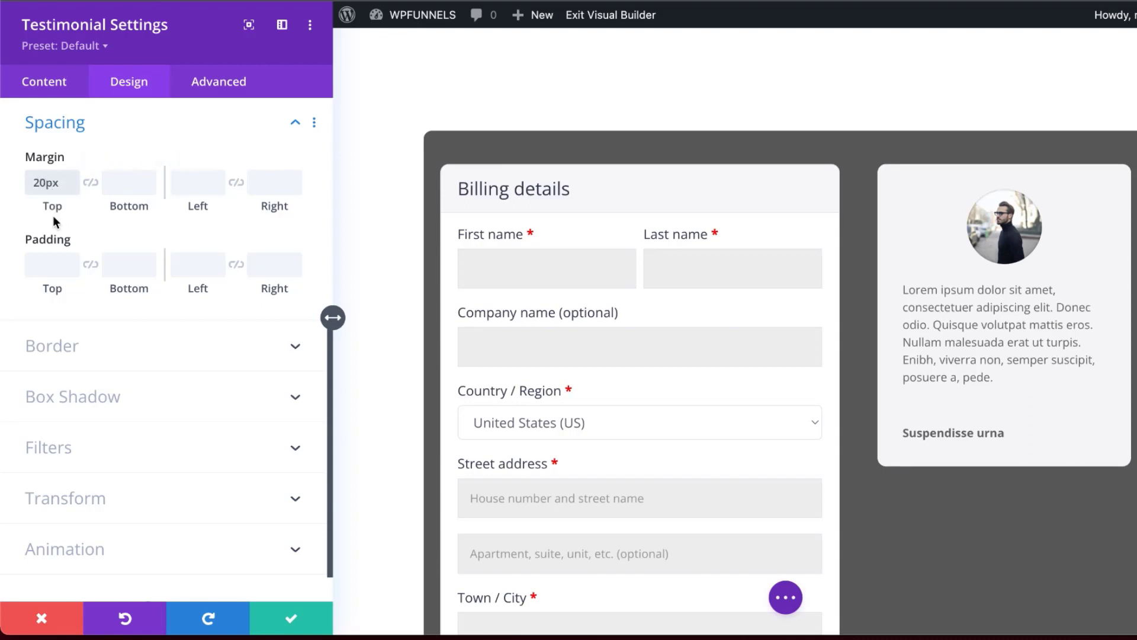
pyautogui.click(291, 619)
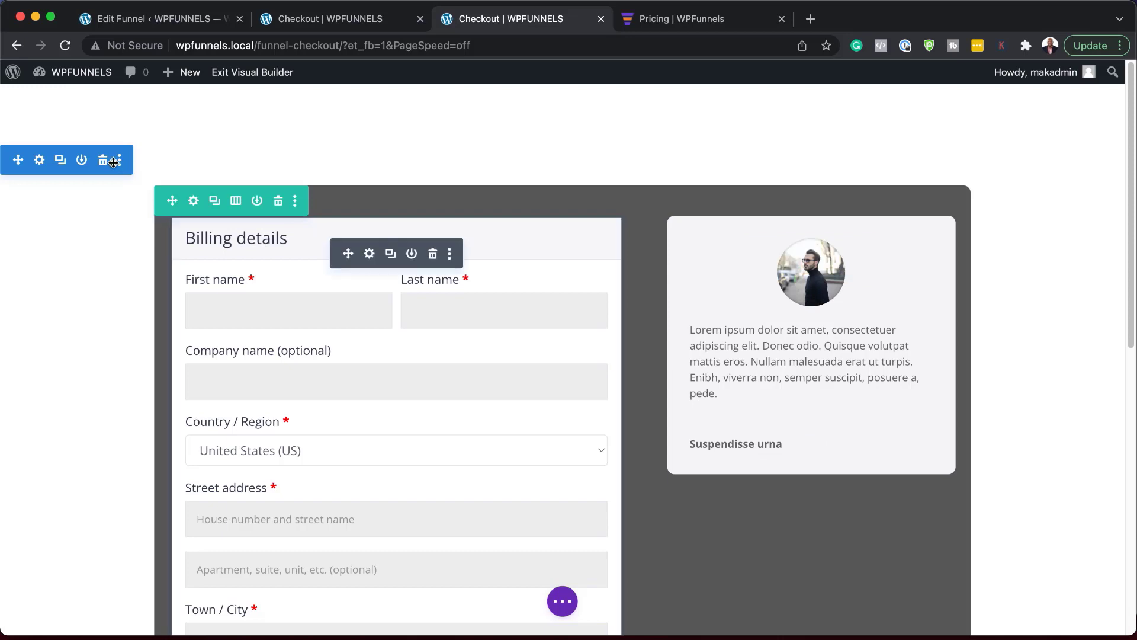
# - Add a regular section below the checkout form section, with a single-column row containing a Text module
pyautogui.scroll(-10, 1049, 378)
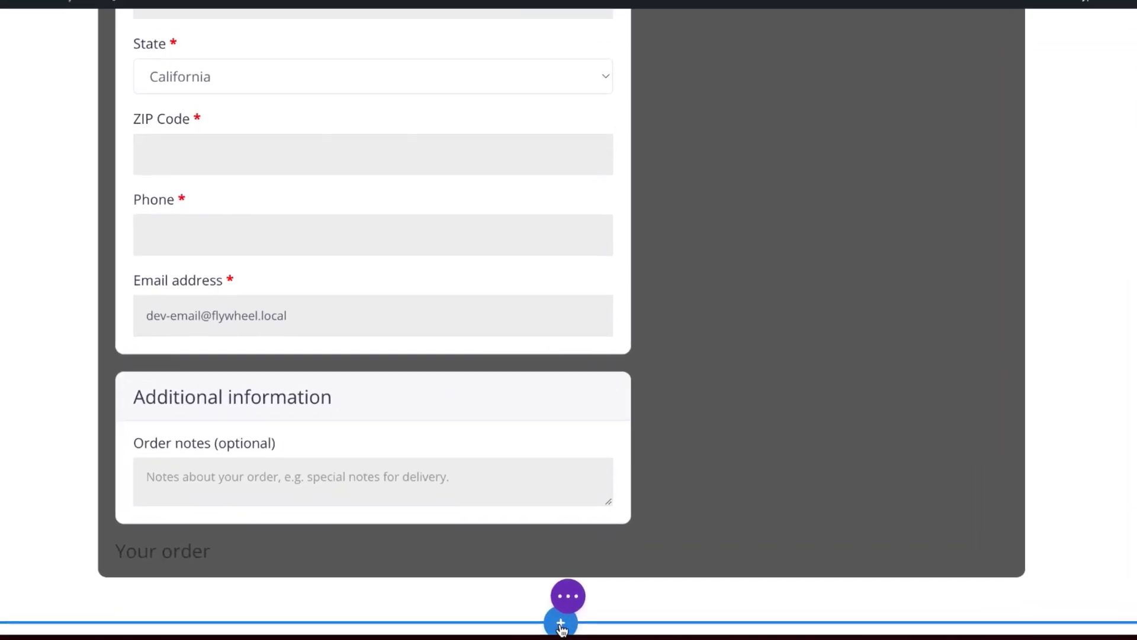
pyautogui.click(561, 624)
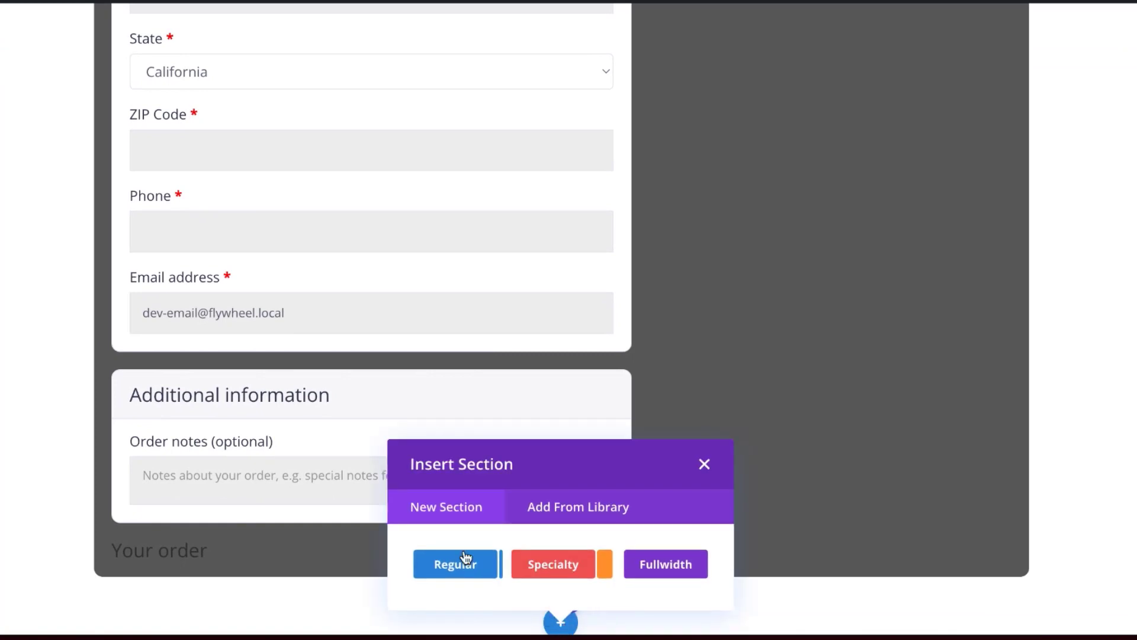
pyautogui.click(469, 569)
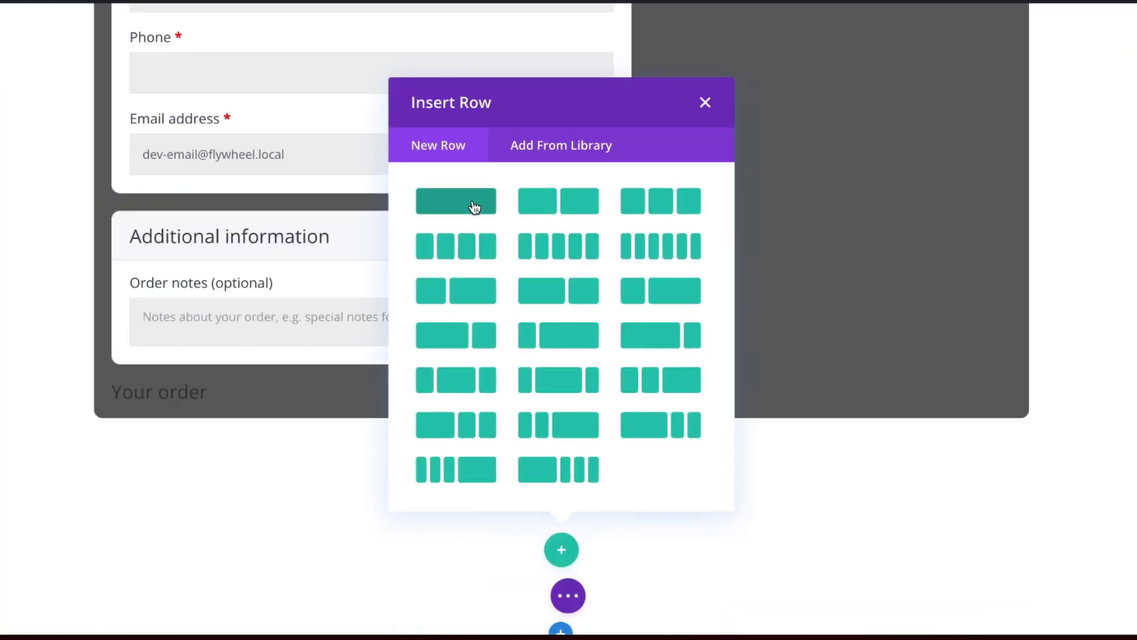
pyautogui.click(474, 204)
pyautogui.write('text')
pyautogui.click(515, 208)
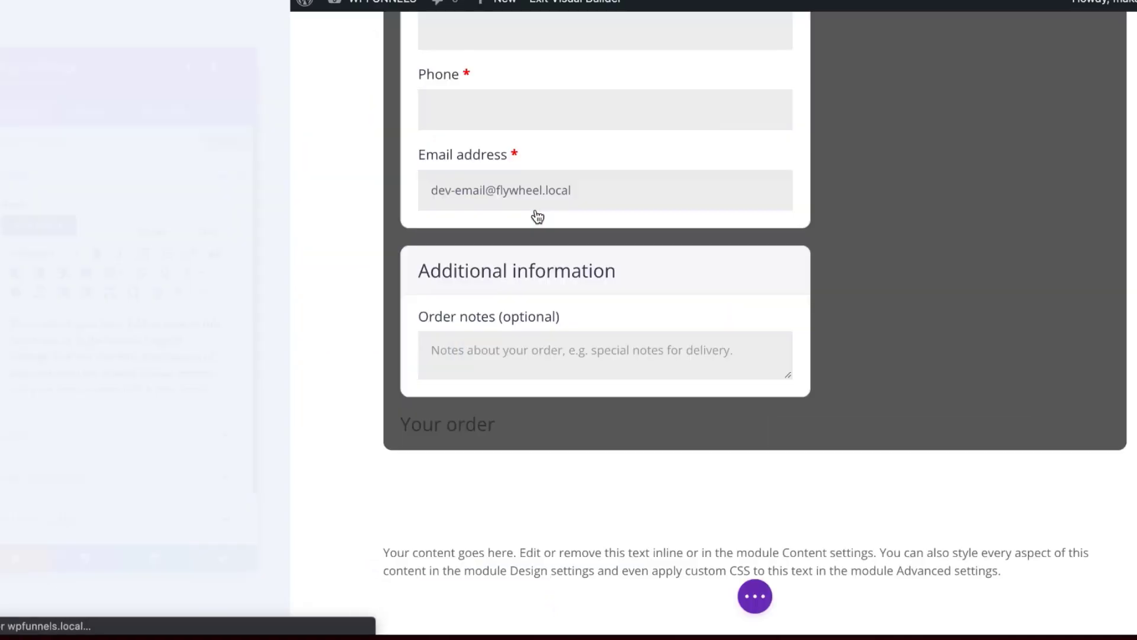
# - Replace the placeholder text with CHECKOUT, format it as a centred Heading 1, and save the module
pyautogui.moveTo(217, 434); pyautogui.dragTo(7, 279)
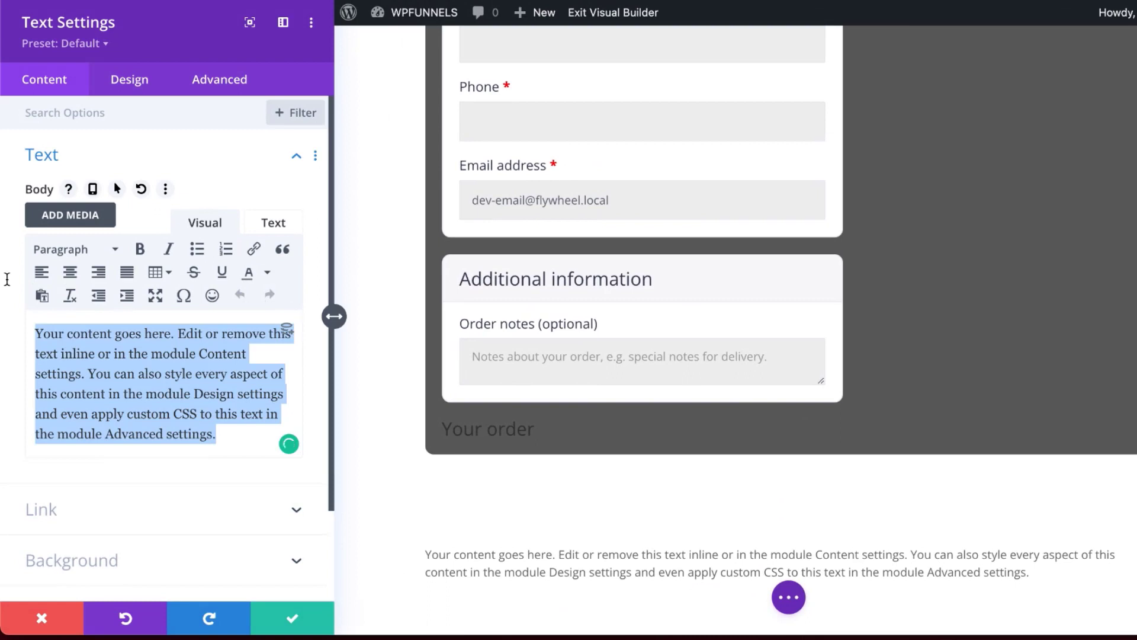
pyautogui.write('CHECKOUT')
pyautogui.doubleClick(36, 334)
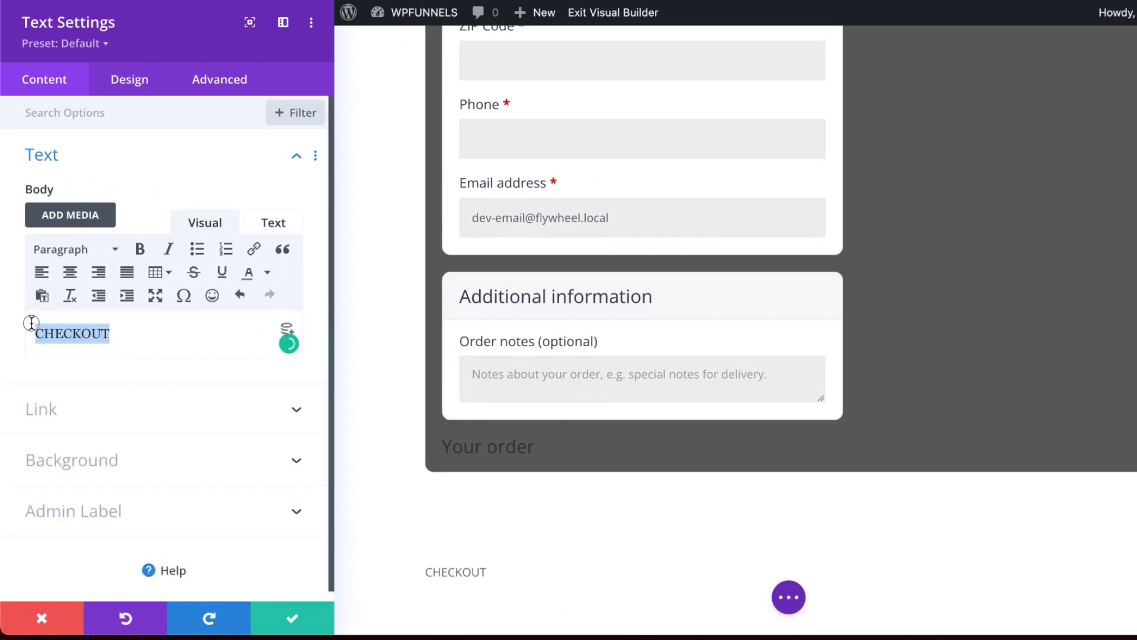
pyautogui.click(85, 258)
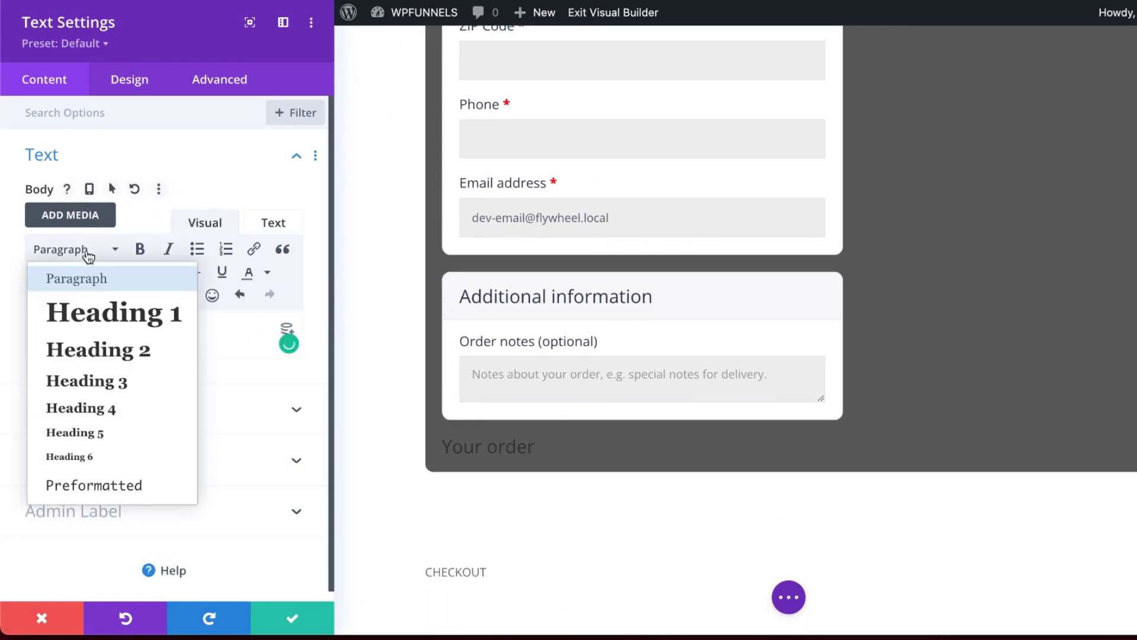
pyautogui.click(92, 312)
pyautogui.click(70, 272)
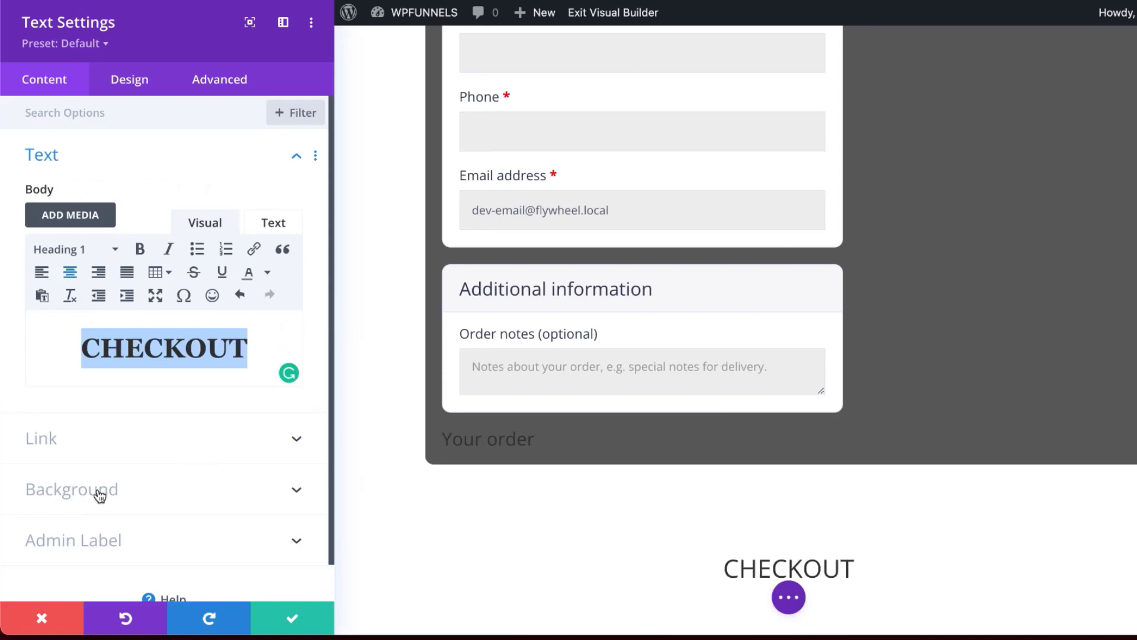
pyautogui.click(290, 622)
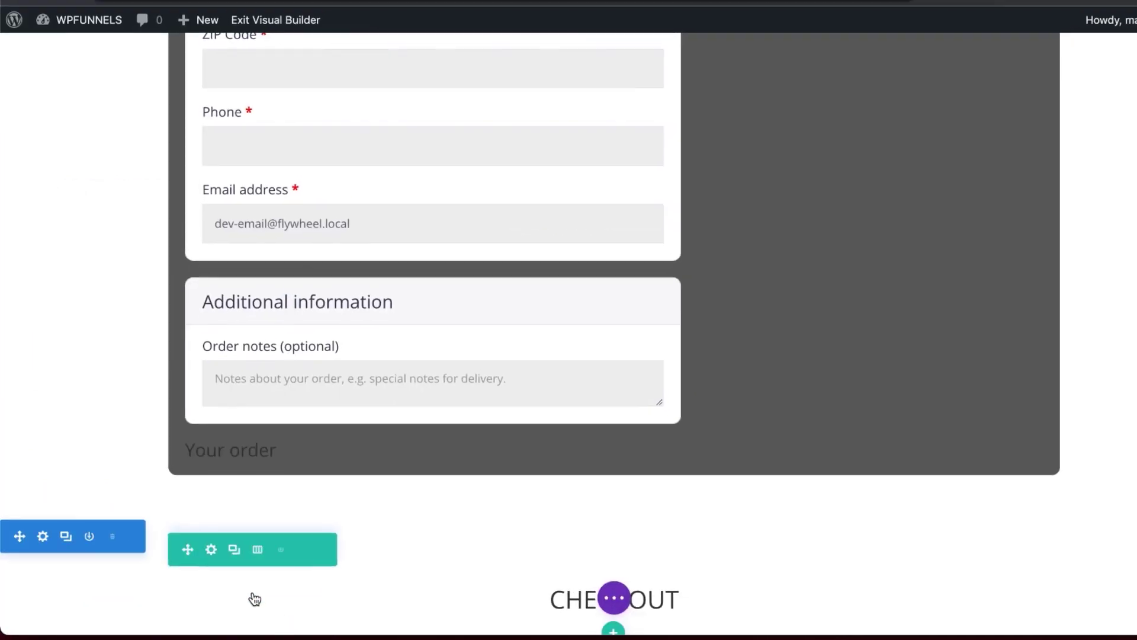
# - Move the CHECKOUT section above the billing form section and set its top and bottom padding to 100px
pyautogui.moveTo(18, 551); pyautogui.dragTo(155, 185)
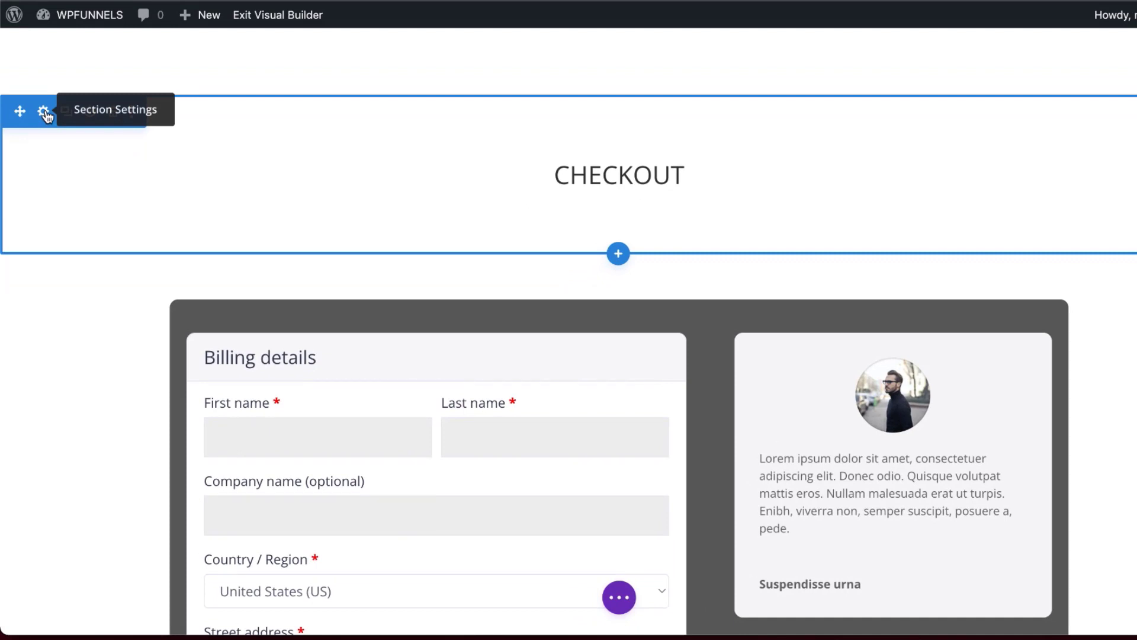
pyautogui.click(43, 112)
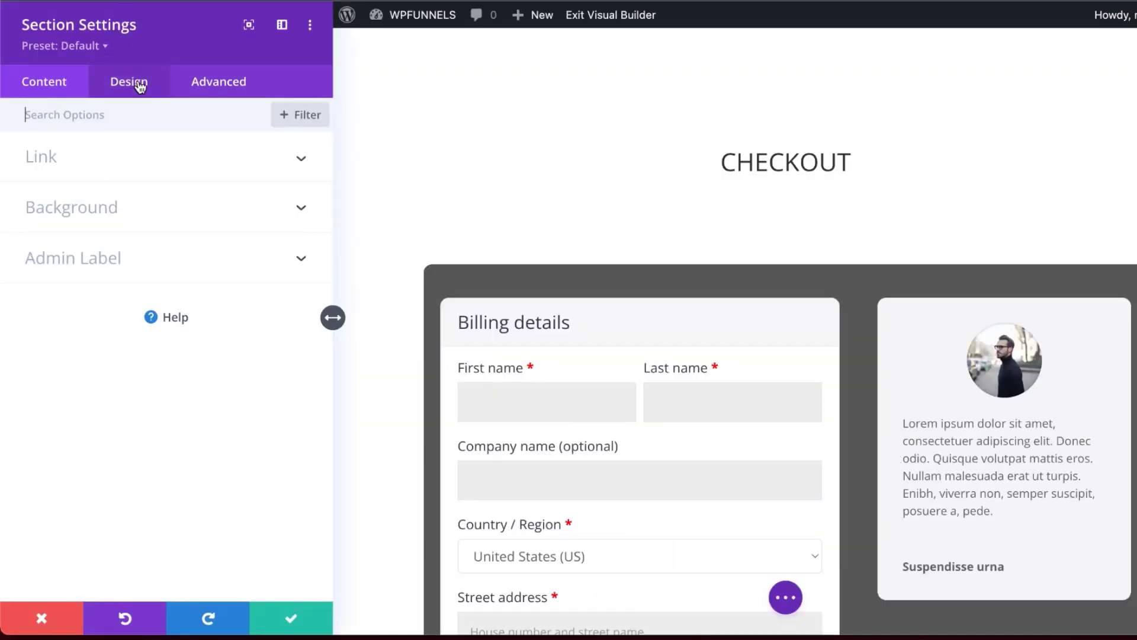
pyautogui.click(140, 87)
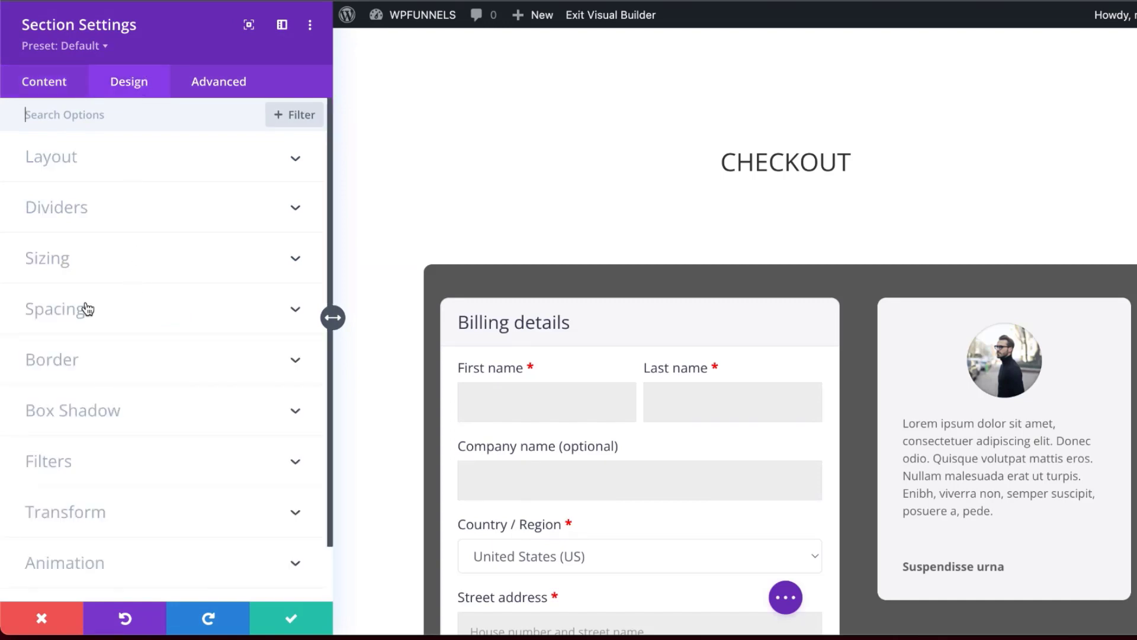
pyautogui.click(79, 317)
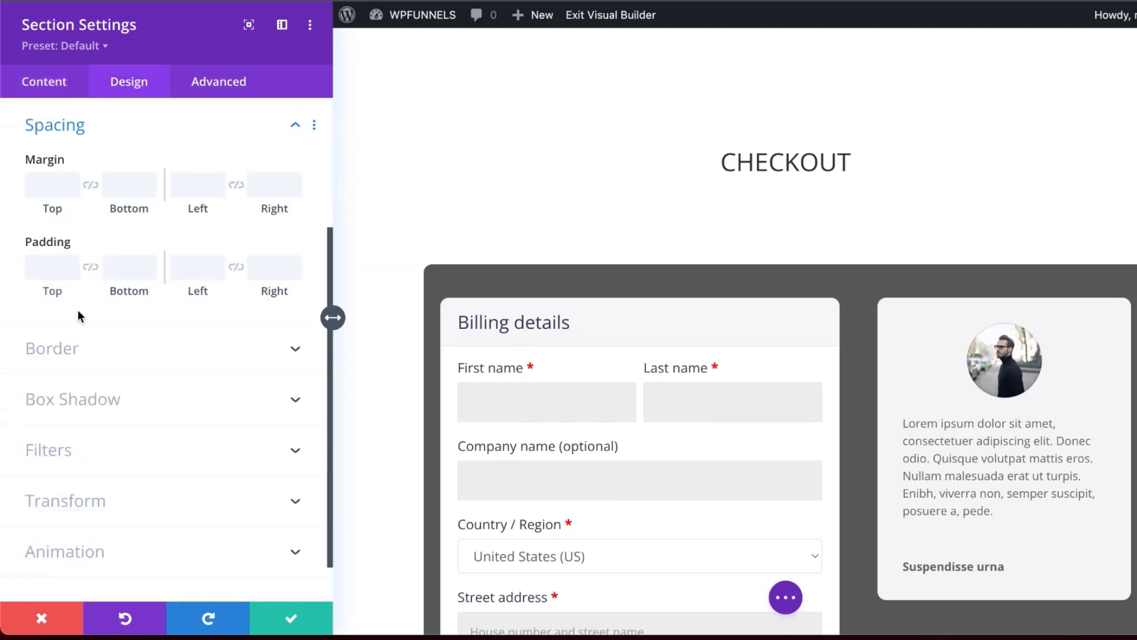
pyautogui.click(53, 264)
pyautogui.write('100')
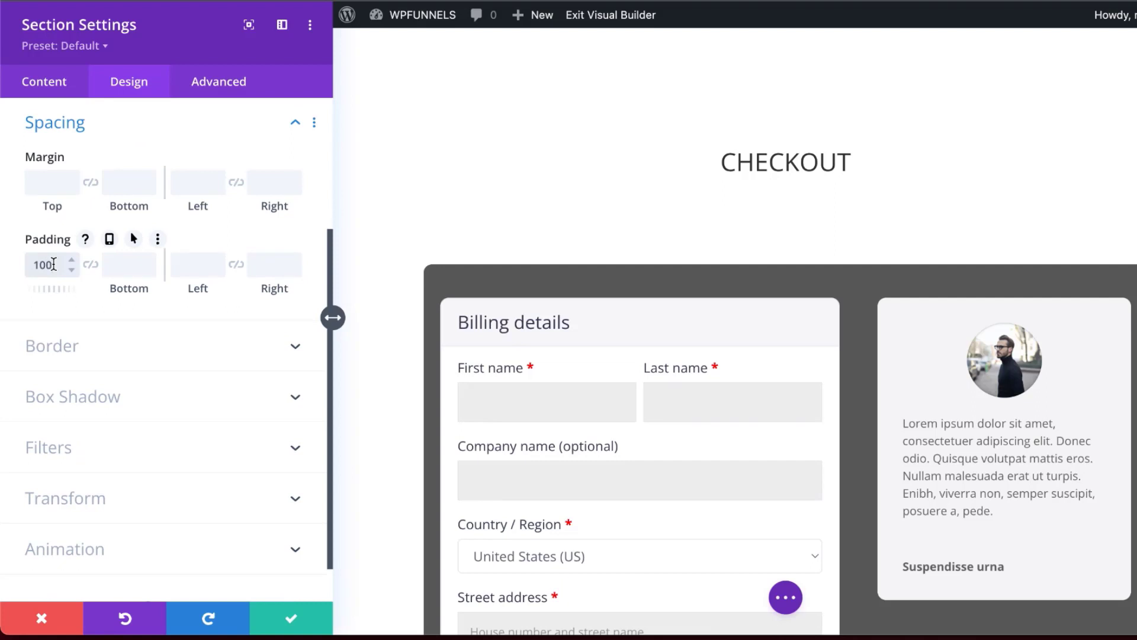
pyautogui.write('px')
pyautogui.click(90, 264)
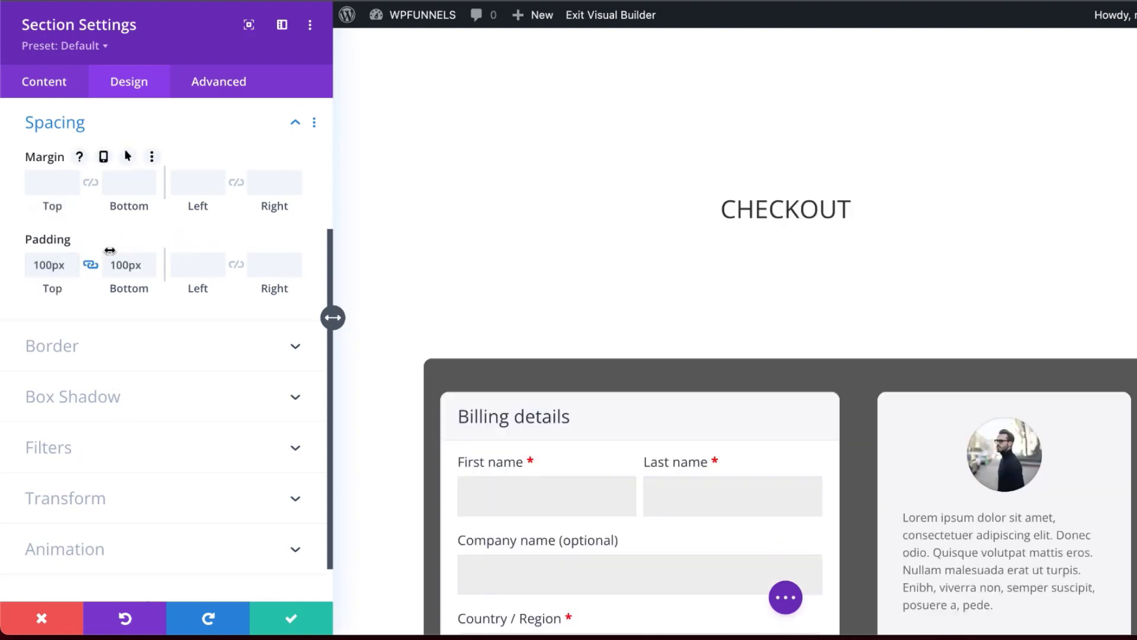
# - Give the CHECKOUT section a black background colour
pyautogui.click(39, 88)
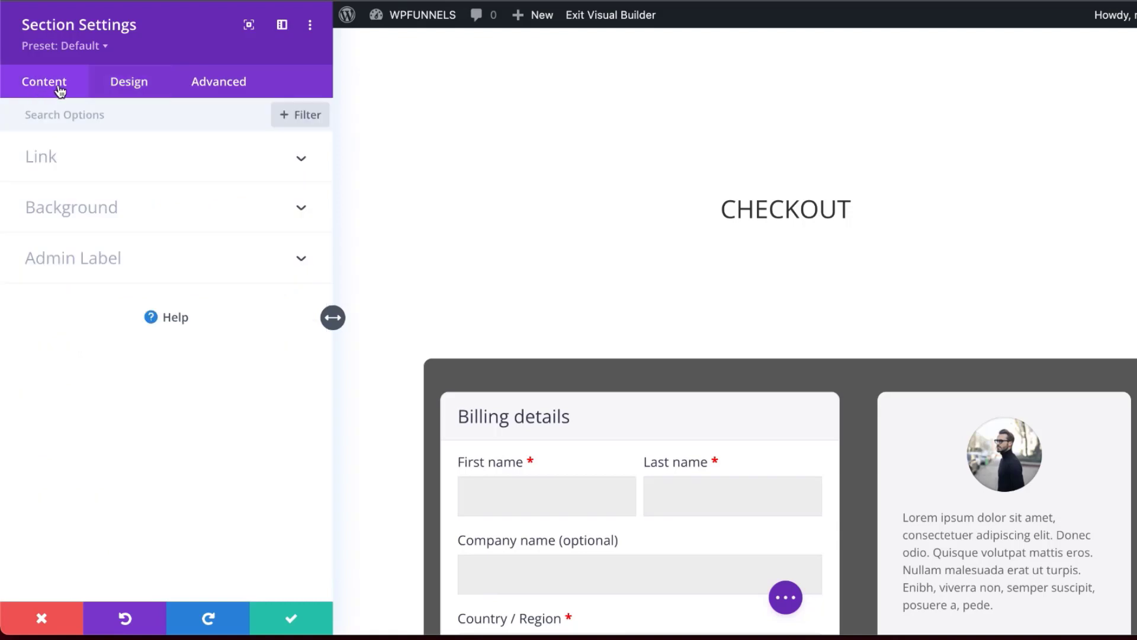
pyautogui.click(64, 217)
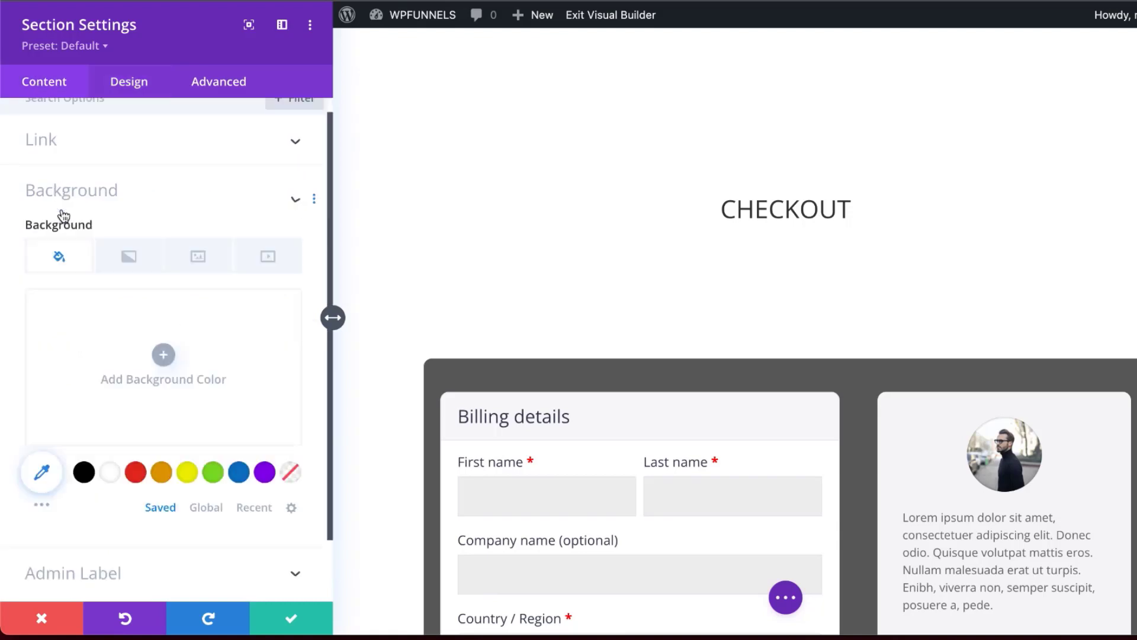
pyautogui.click(84, 406)
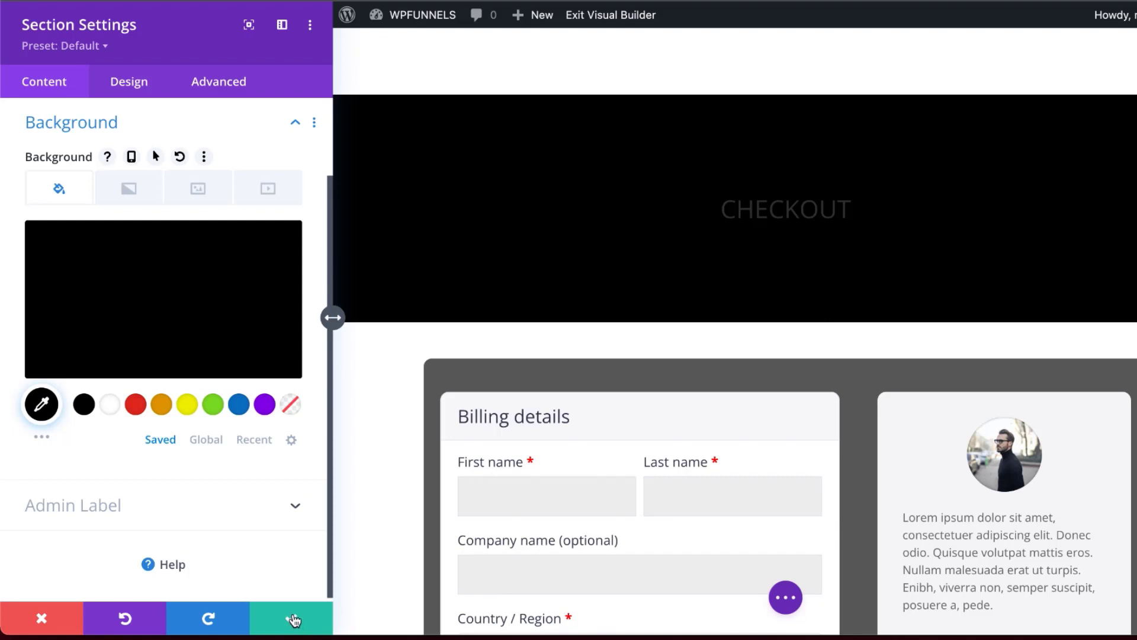
# - Set the CHECKOUT section's top margin to -80px and save the section settings
pyautogui.click(142, 83)
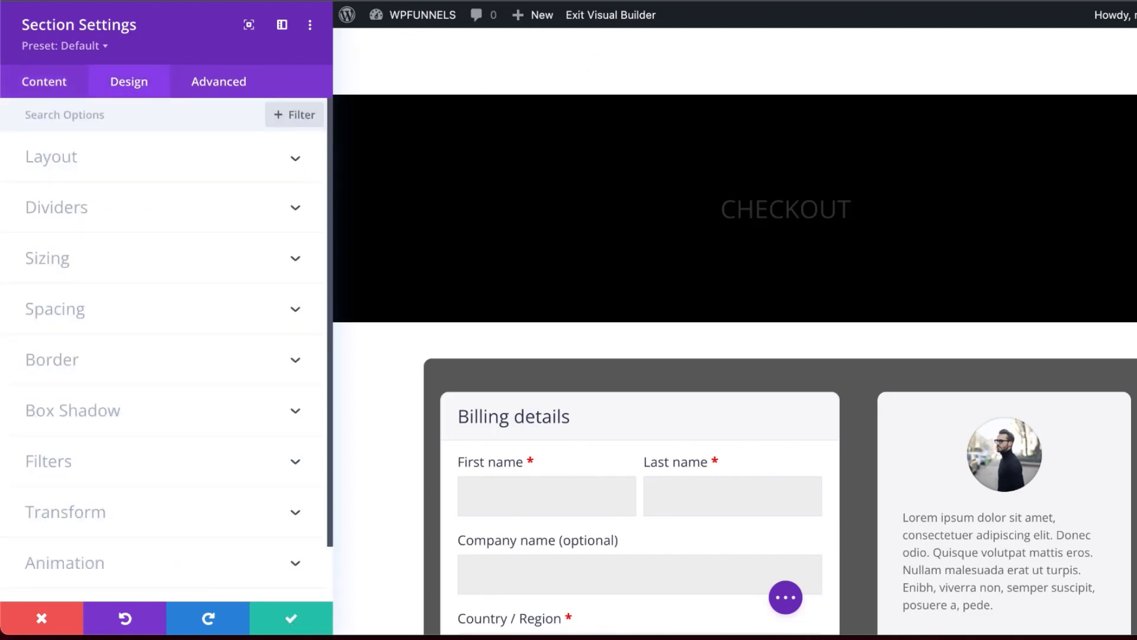
pyautogui.click(58, 312)
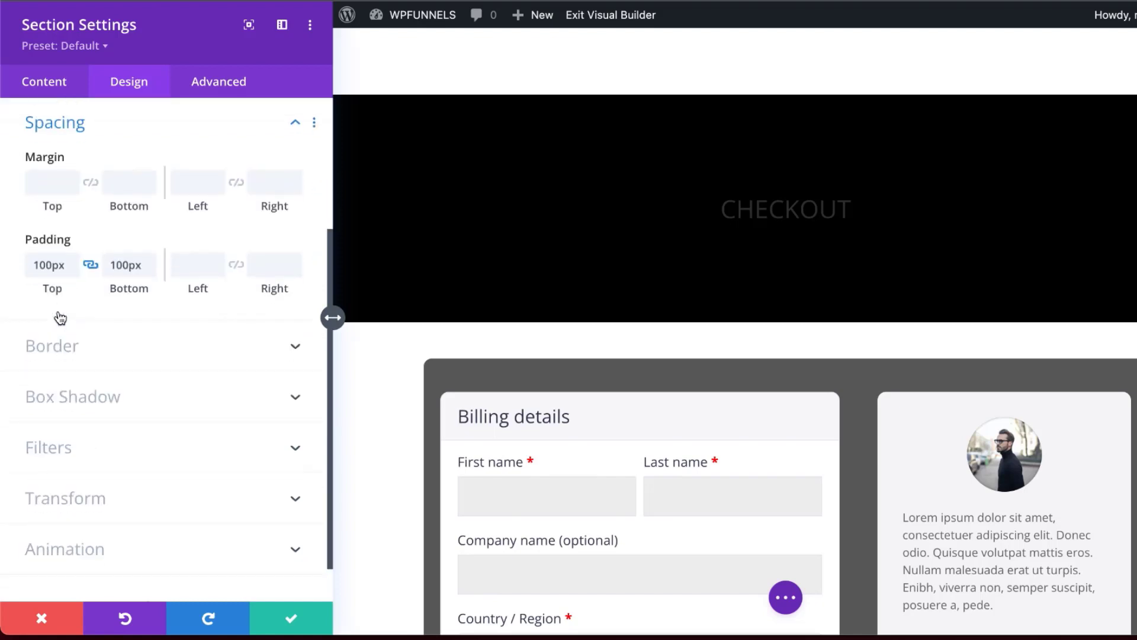
pyautogui.click(48, 184)
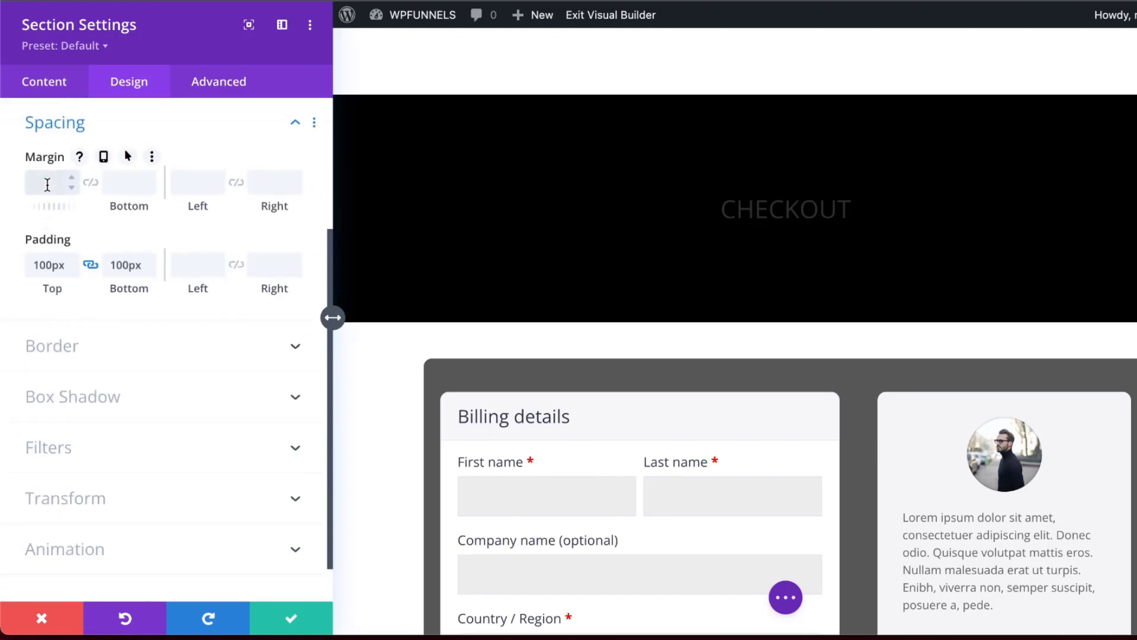
pyautogui.write('-80px')
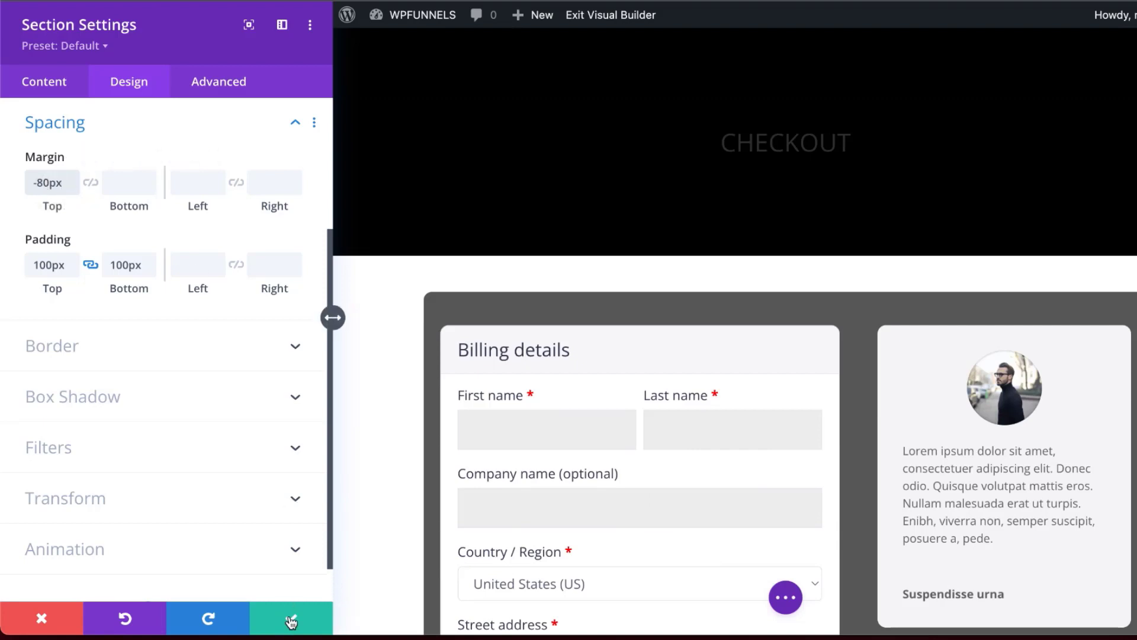
pyautogui.click(292, 616)
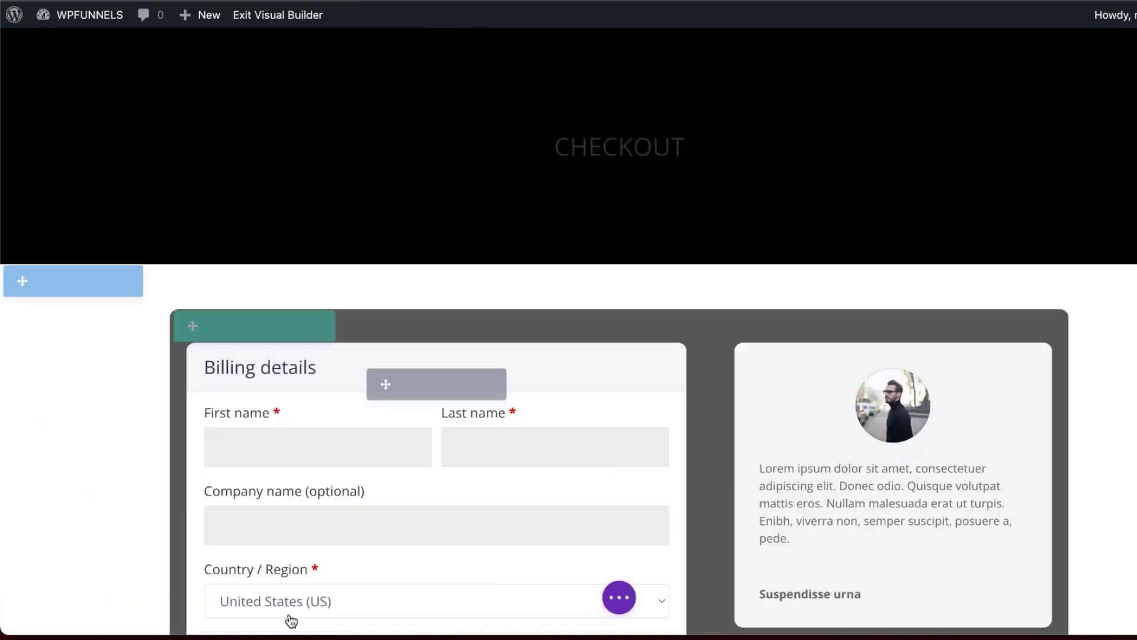
# - Set the CHECKOUT text module's H1 heading font to Poppins and its text colour to white #ffffff
pyautogui.click(589, 144)
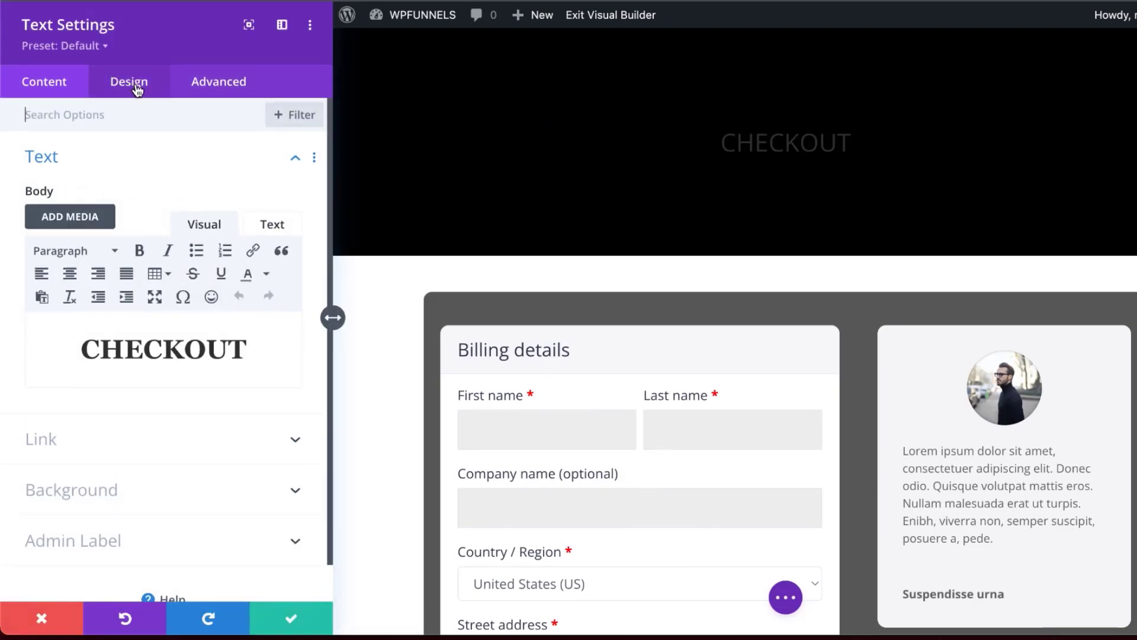
pyautogui.moveTo(529, 143)
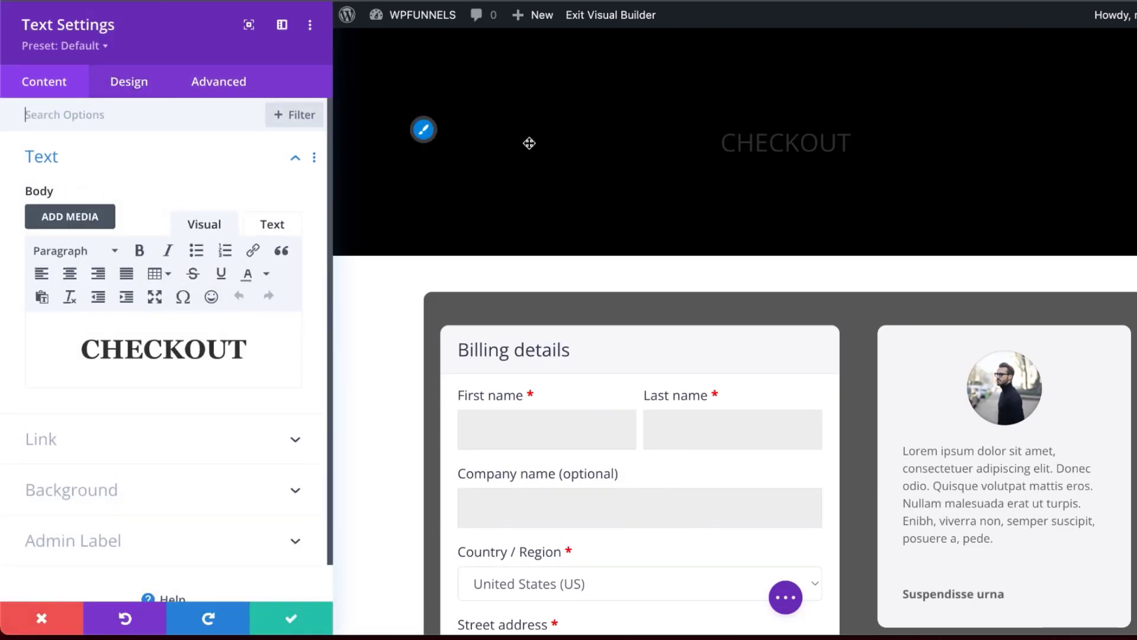
pyautogui.click(141, 87)
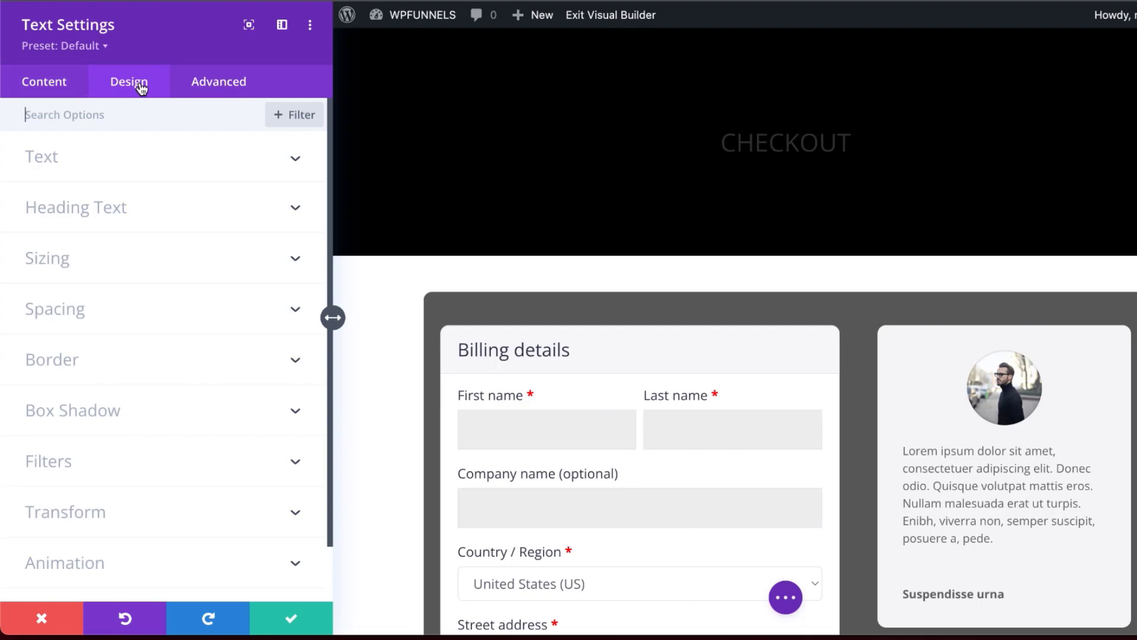
pyautogui.click(45, 205)
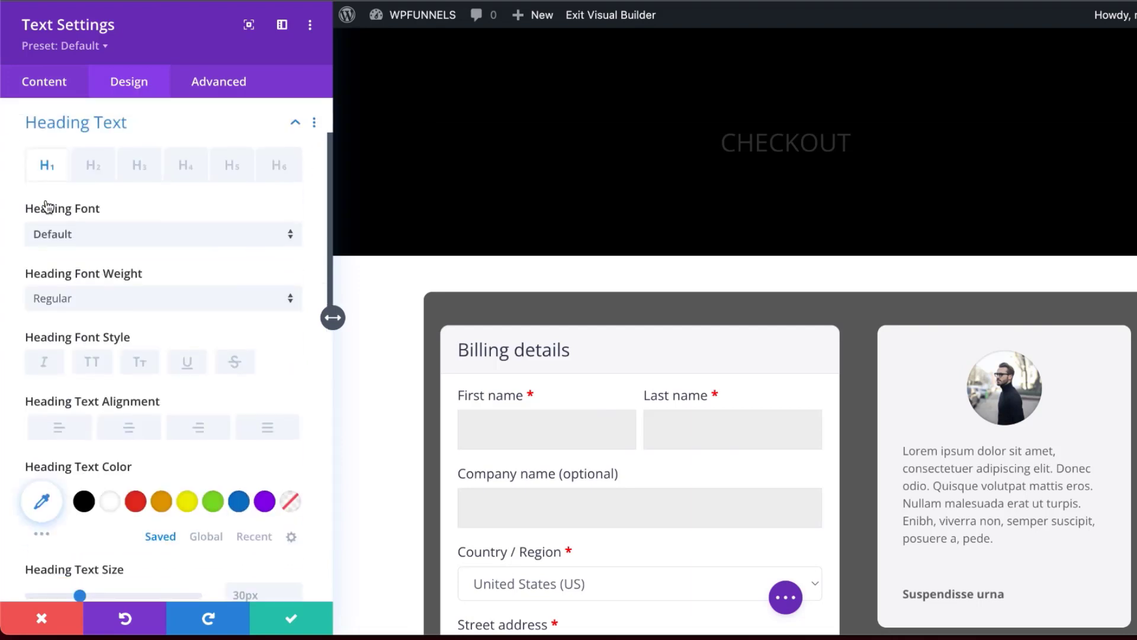
pyautogui.click(82, 235)
pyautogui.write('popp')
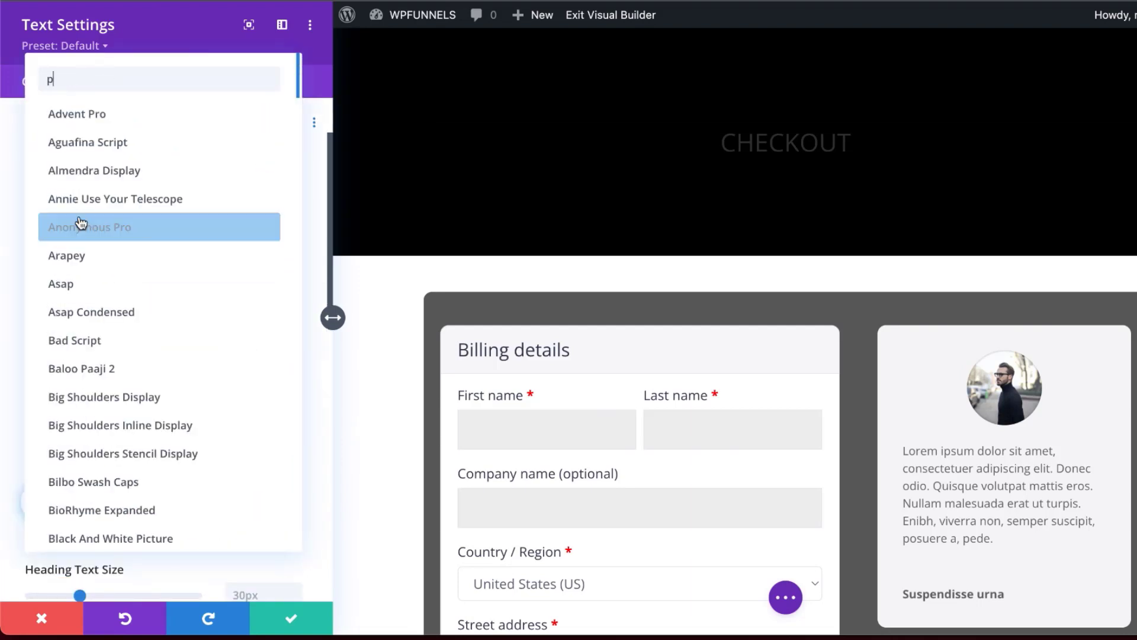
pyautogui.click(105, 116)
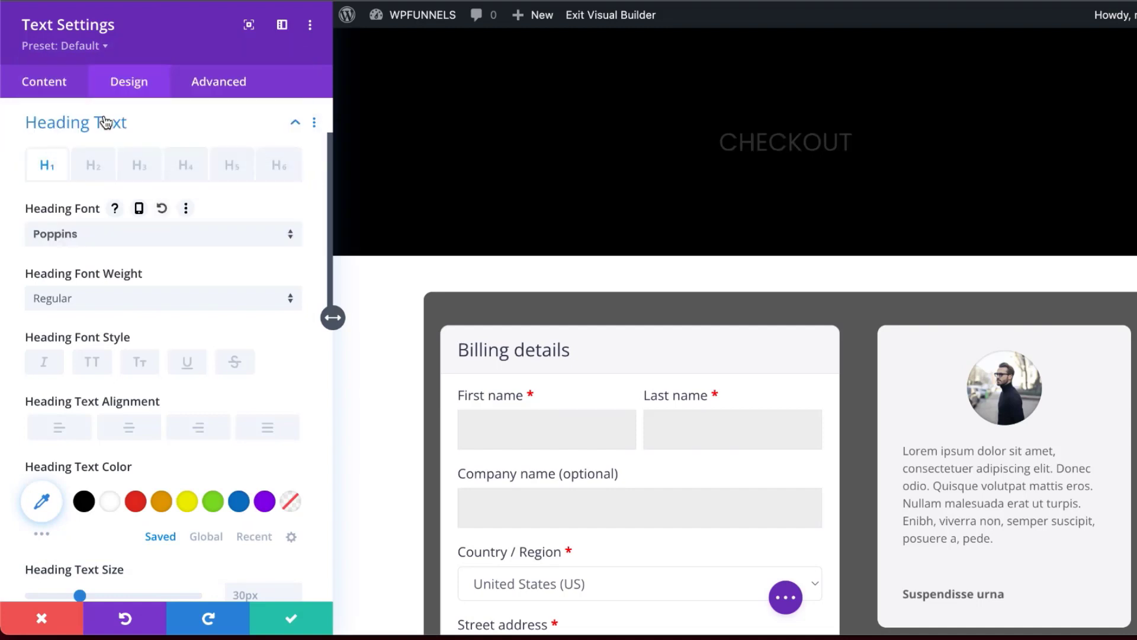
pyautogui.click(109, 501)
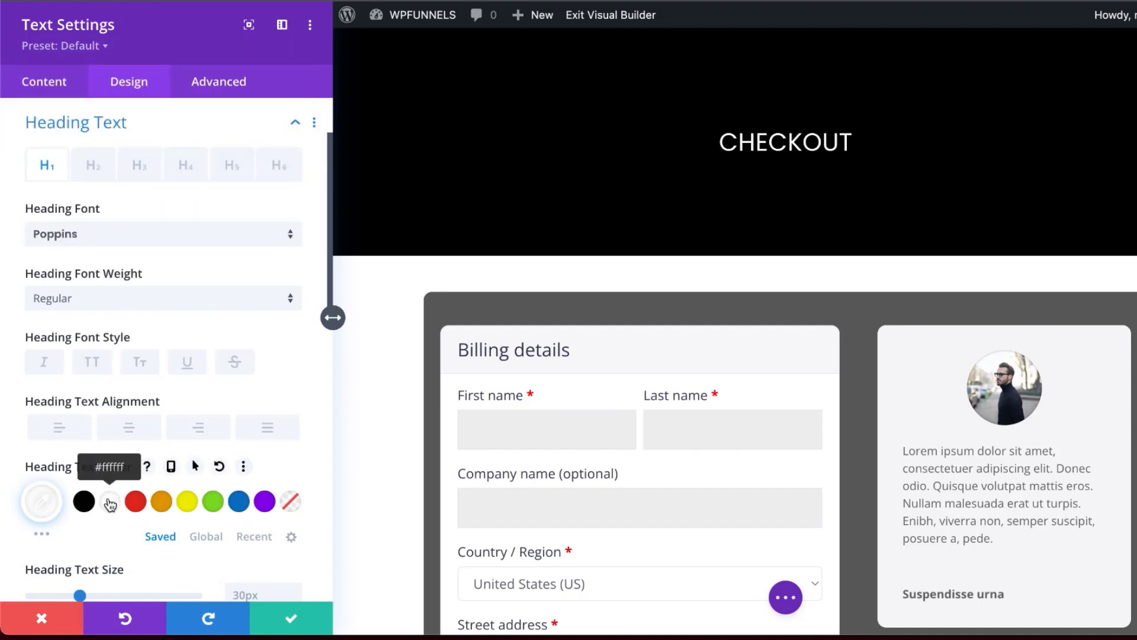
# - Set the CHECKOUT heading's font weight to Bold and its font style to uppercase
pyautogui.scroll(-2, 154, 437)
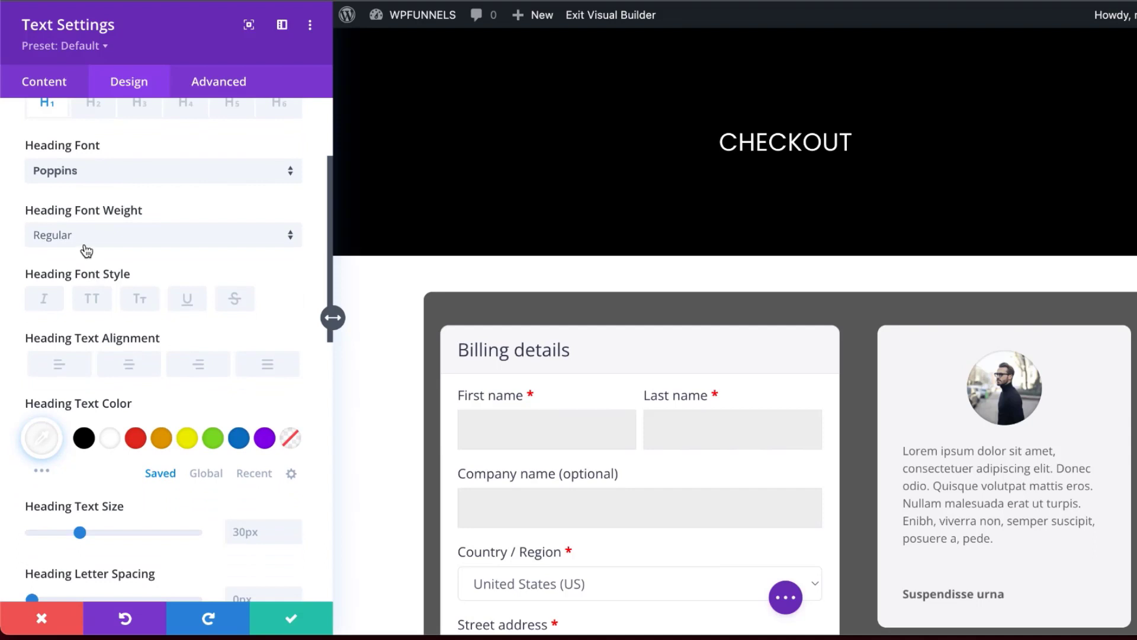
pyautogui.click(78, 238)
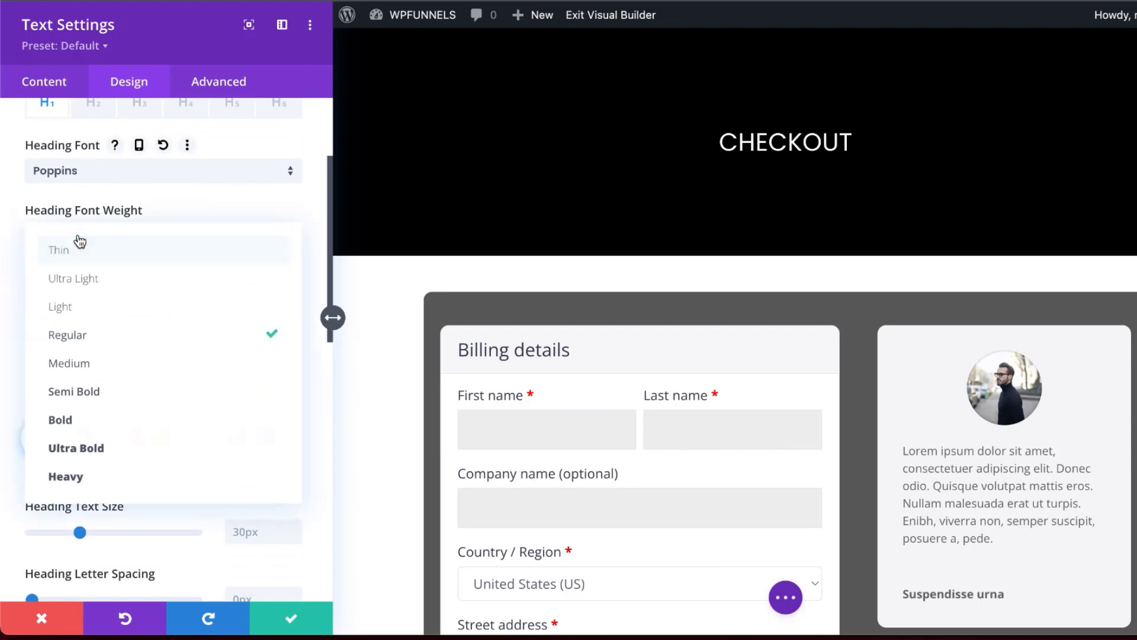
pyautogui.click(90, 421)
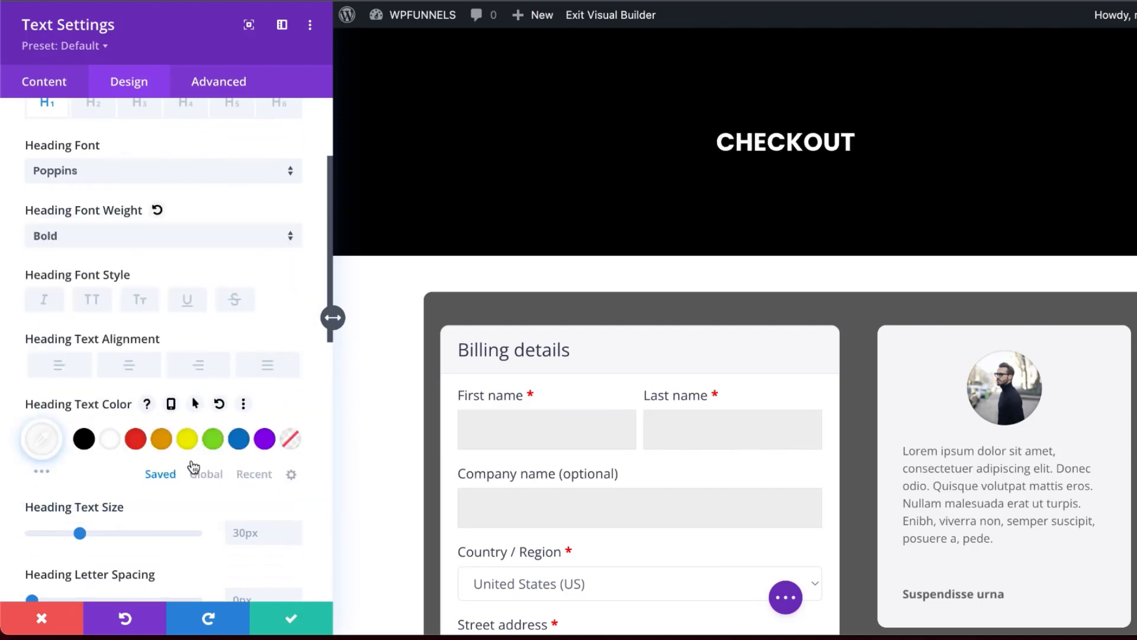
pyautogui.click(91, 301)
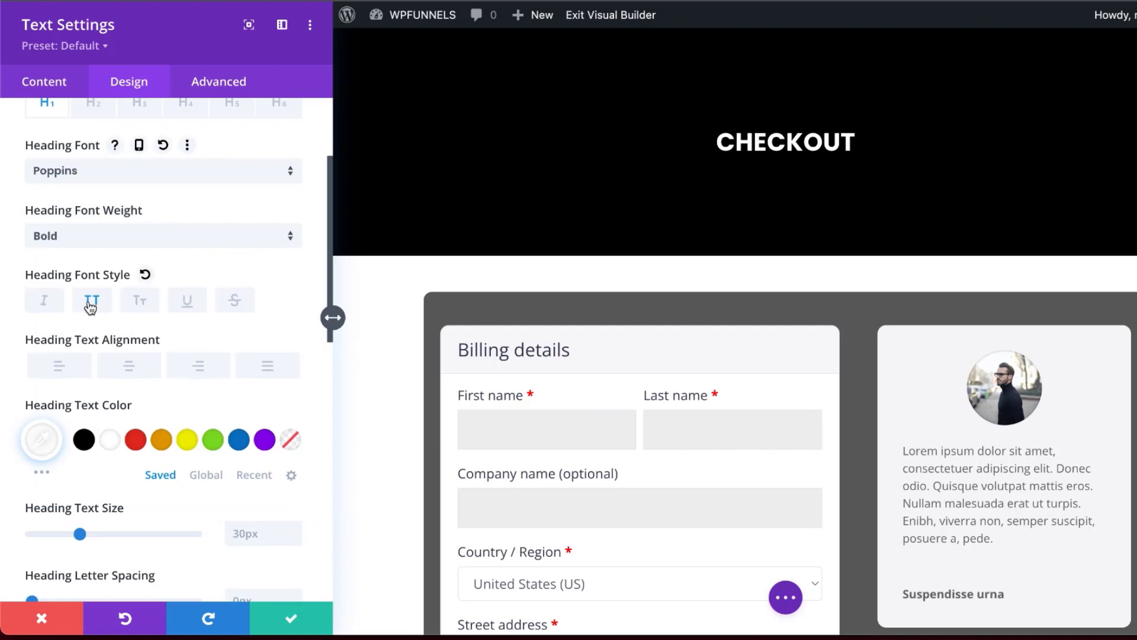
# - Increase the CHECKOUT heading's text size to 42px
pyautogui.scroll(-3, 121, 363)
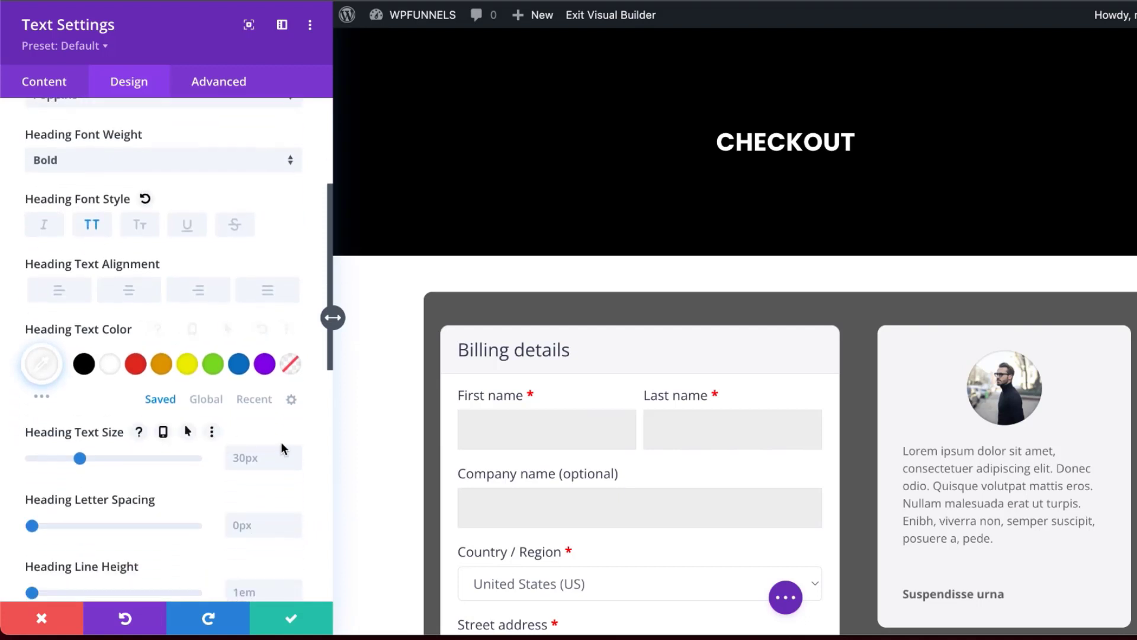
pyautogui.click(294, 453)
pyautogui.click(293, 453)
pyautogui.click(293, 453)
pyautogui.click(293, 452)
pyautogui.click(294, 452)
pyautogui.click(294, 452)
pyautogui.click(293, 452)
pyautogui.click(294, 452)
pyautogui.click(293, 453)
pyautogui.click(293, 453)
pyautogui.click(294, 454)
pyautogui.click(294, 454)
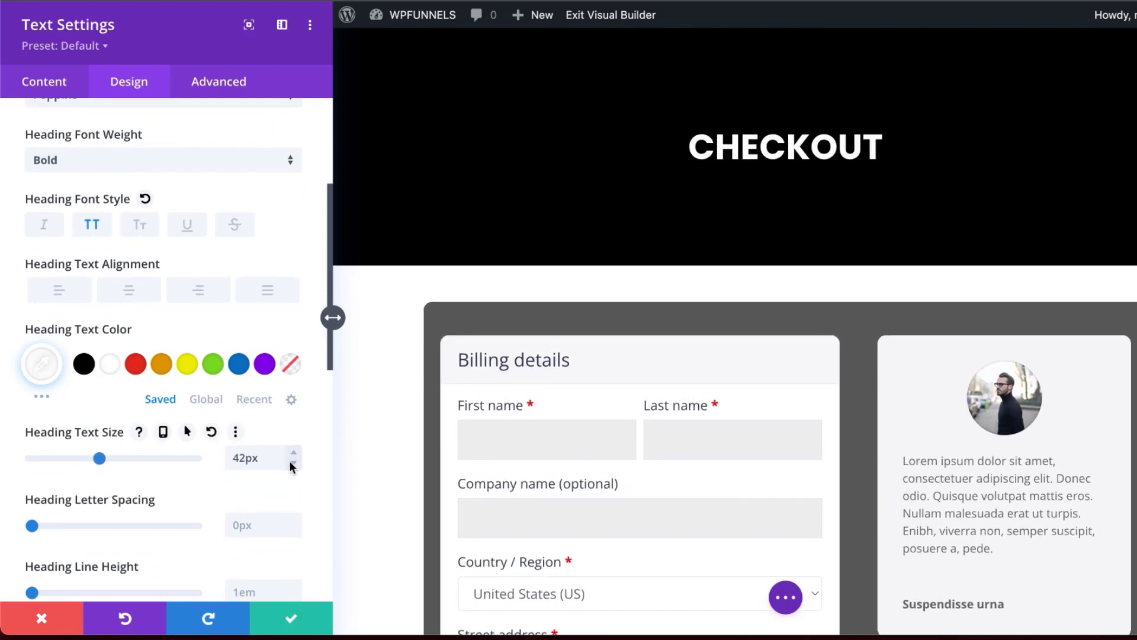
# - Set the CHECKOUT heading's letter spacing to 6px and save the text module settings
pyautogui.click(294, 520)
pyautogui.click(294, 519)
pyautogui.click(295, 519)
pyautogui.click(294, 519)
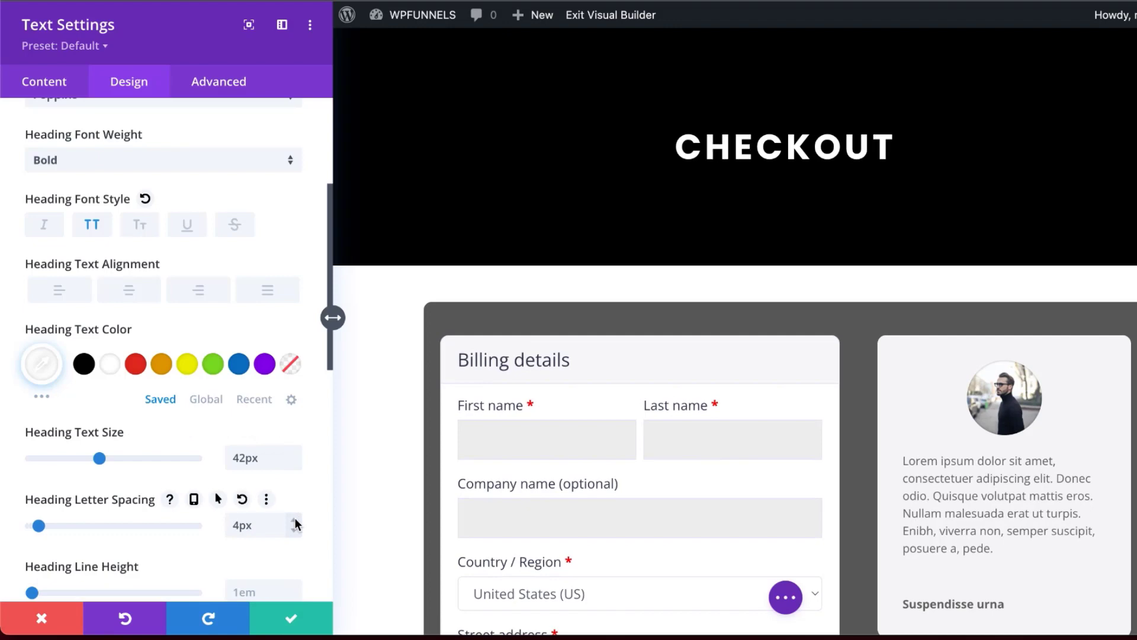
pyautogui.click(294, 520)
pyautogui.click(294, 520)
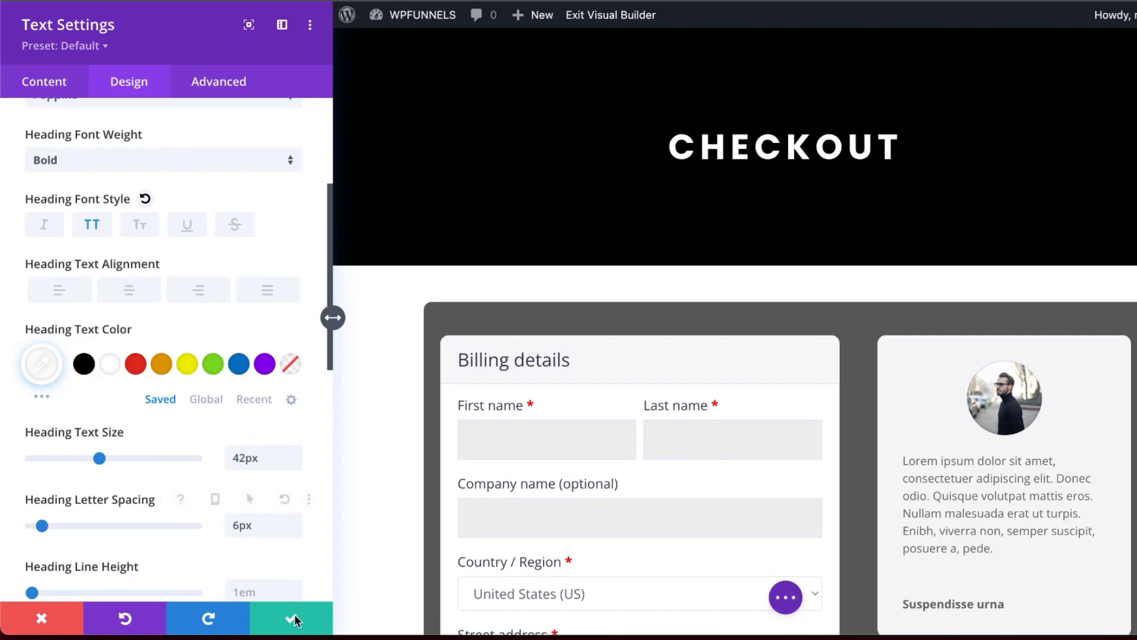
pyautogui.click(290, 620)
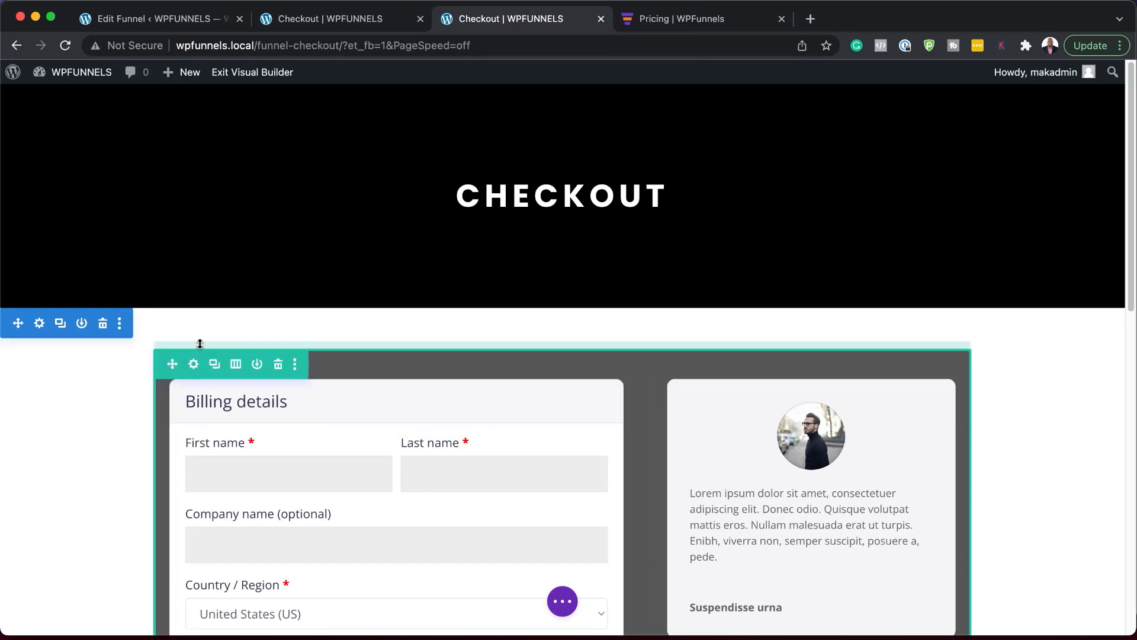
# - Pull the billing form row up over the black header and save it with the soft all-around box shadow preset (2px vertical, 18px blur)
pyautogui.moveTo(199, 344); pyautogui.dragTo(218, 240)
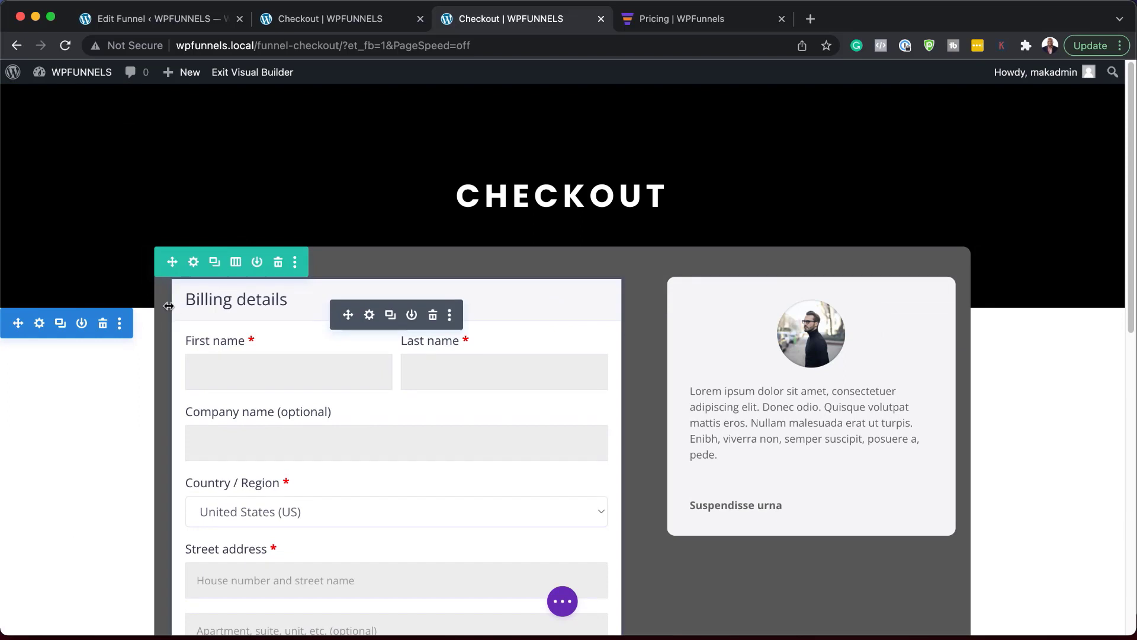
pyautogui.click(195, 263)
pyautogui.click(119, 132)
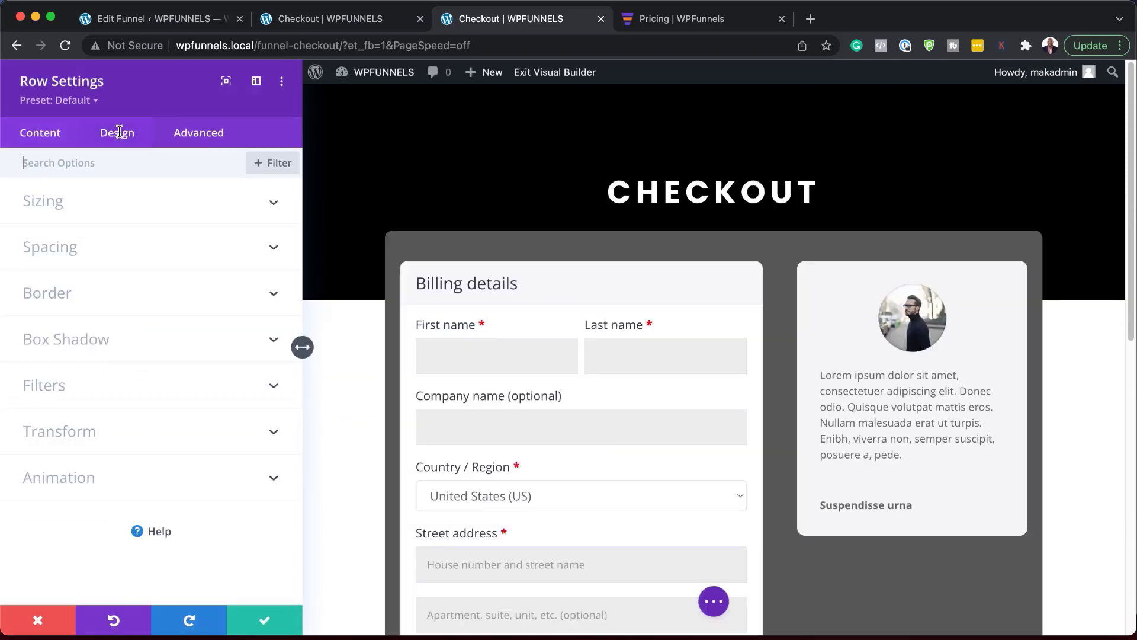
pyautogui.click(77, 349)
pyautogui.click(119, 300)
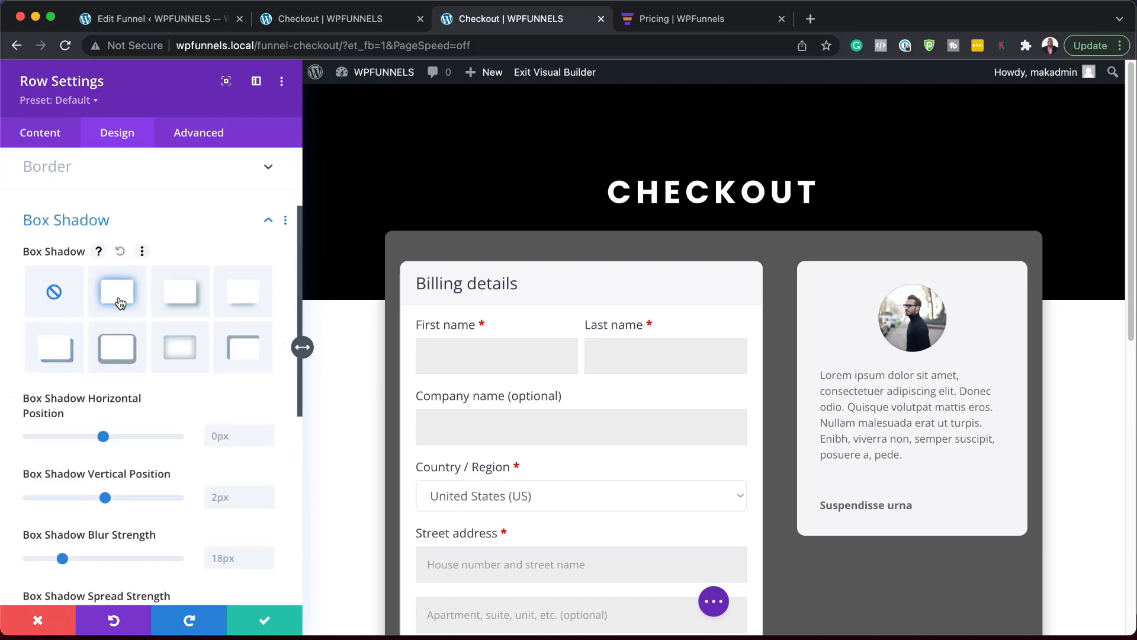
pyautogui.scroll(-4, 1081, 492)
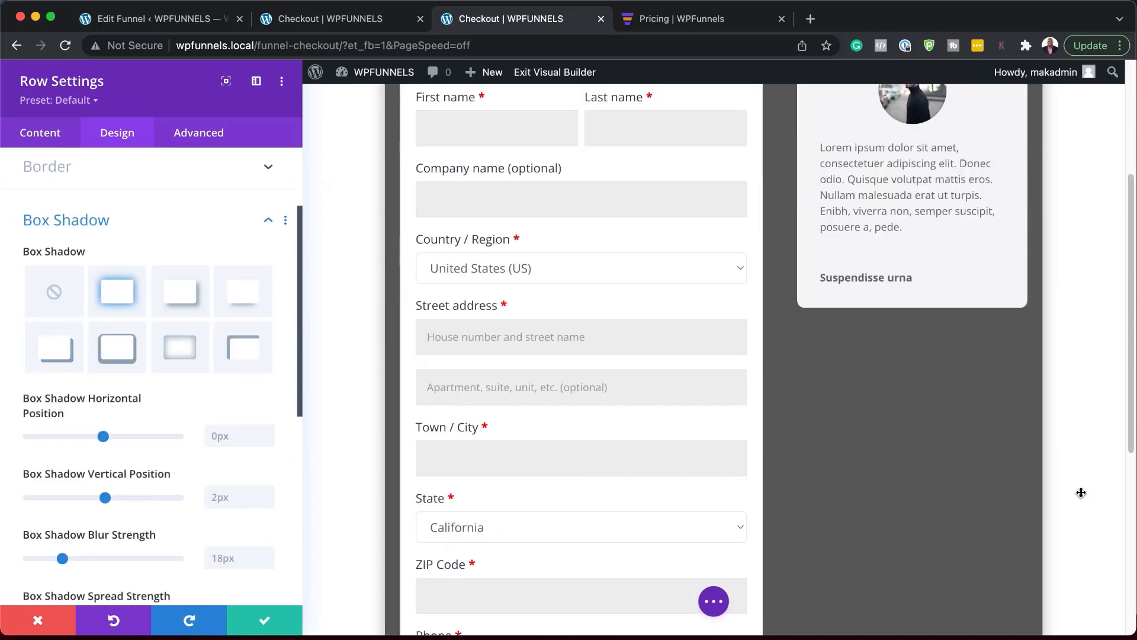
pyautogui.scroll(-6, 1082, 492)
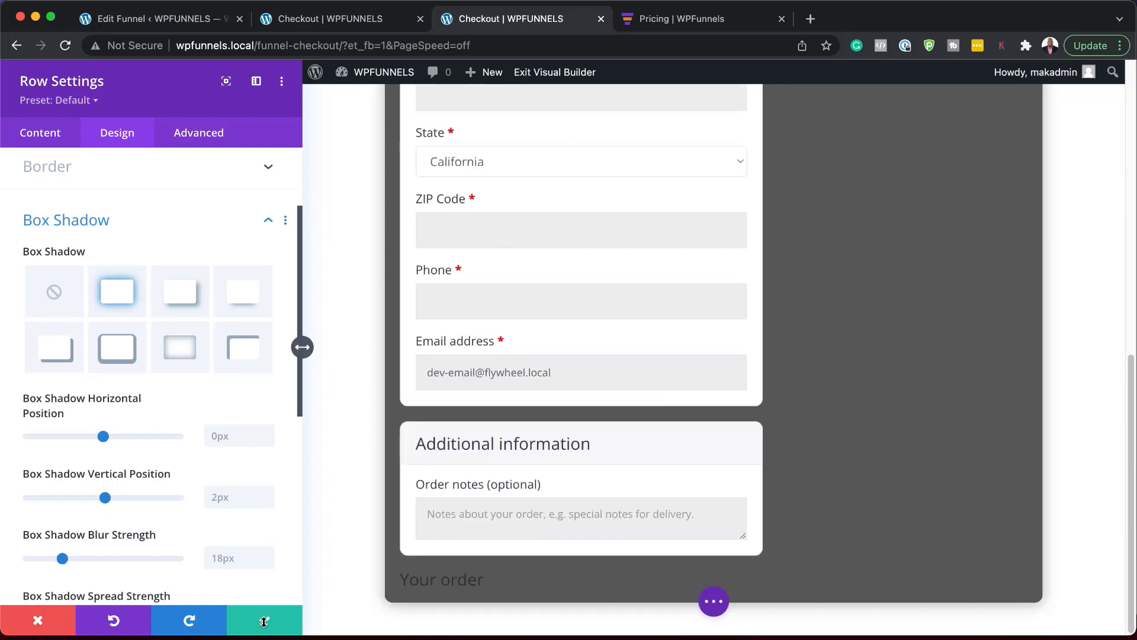
pyautogui.click(265, 621)
# - Save the checkout page and exit the Visual Builder to view the live page
pyautogui.scroll(2, 66, 396)
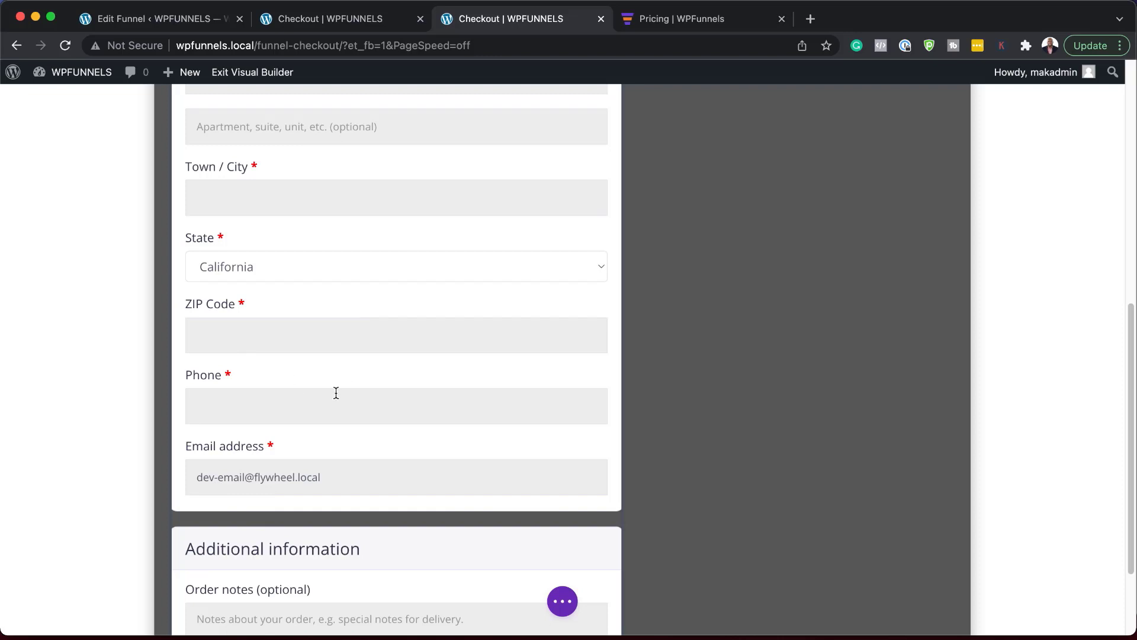
pyautogui.scroll(8, 373, 414)
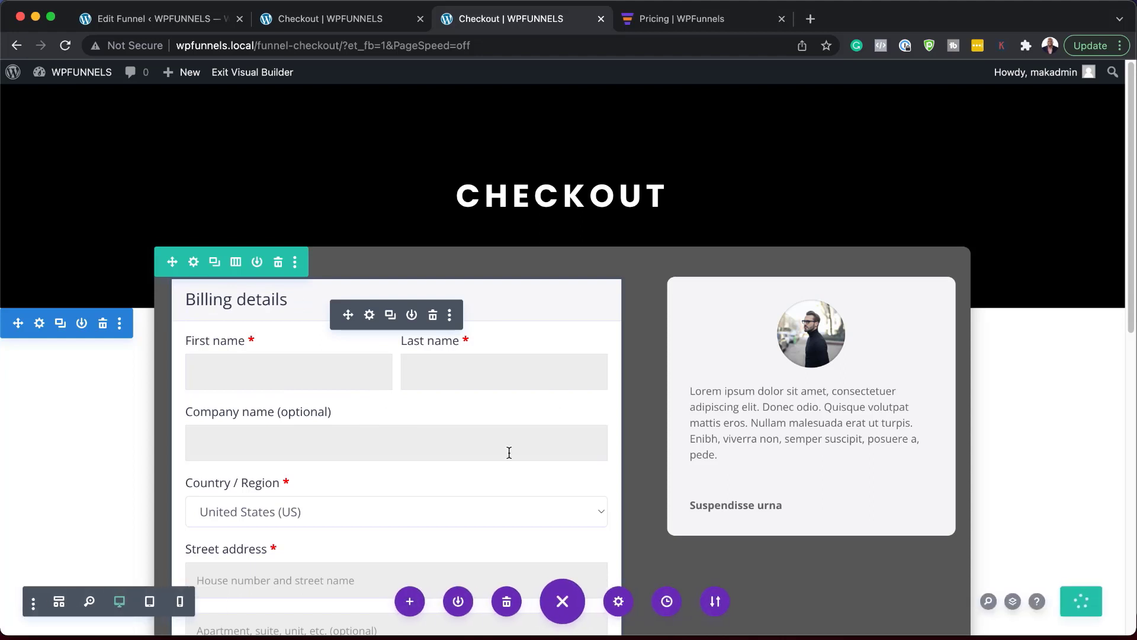
pyautogui.click(277, 72)
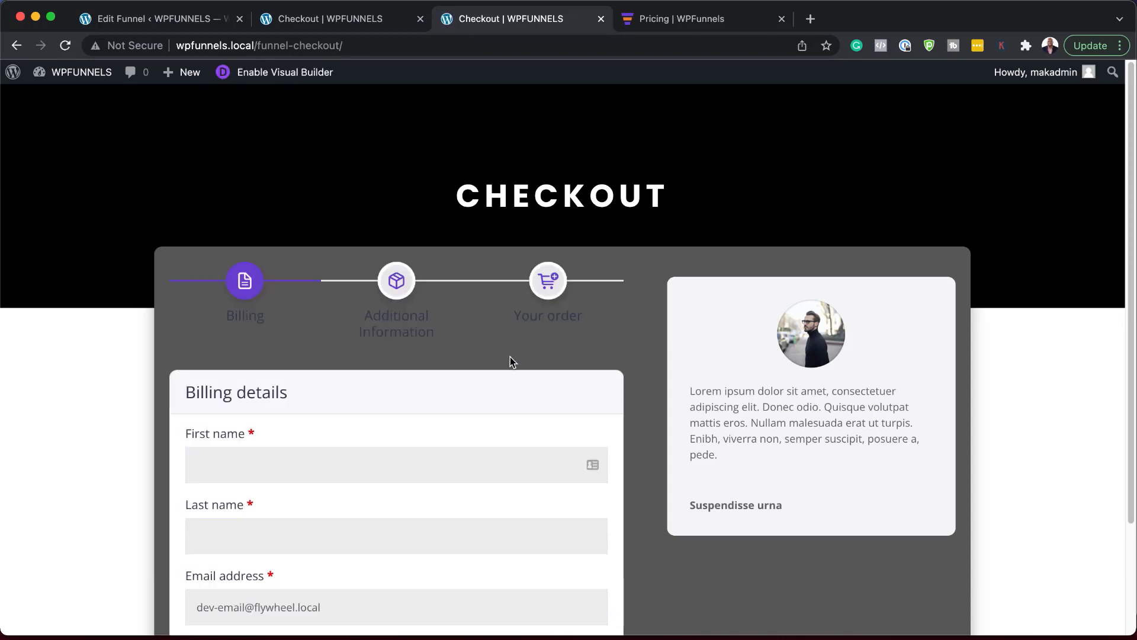
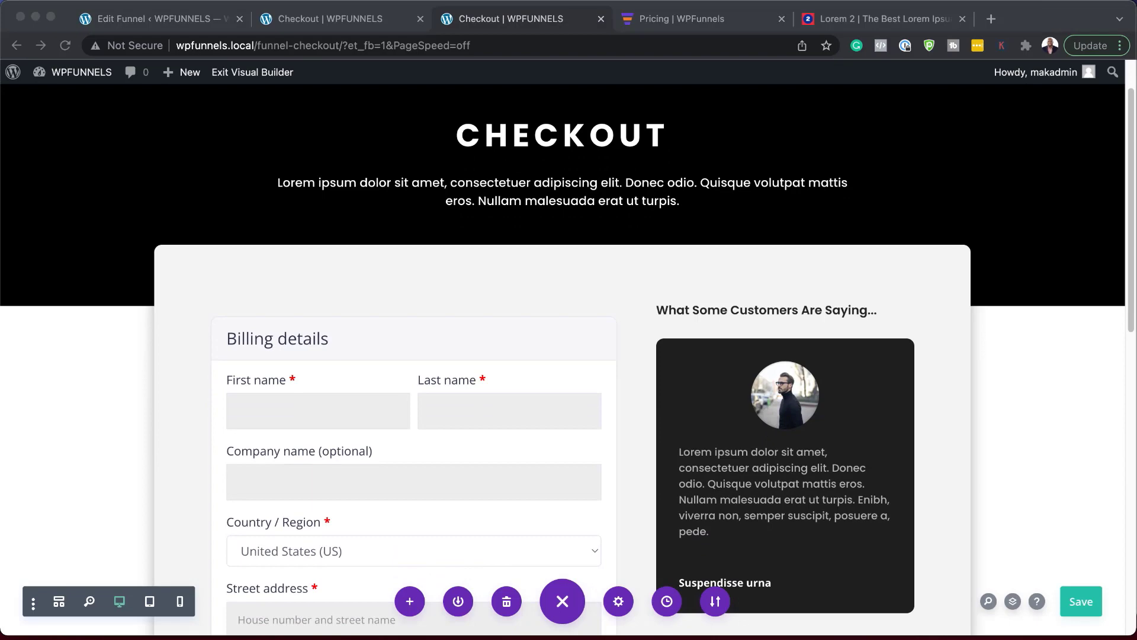
# - Open the WPF Checkout module's design settings and set its heading font to Poppins
pyautogui.click(334, 268)
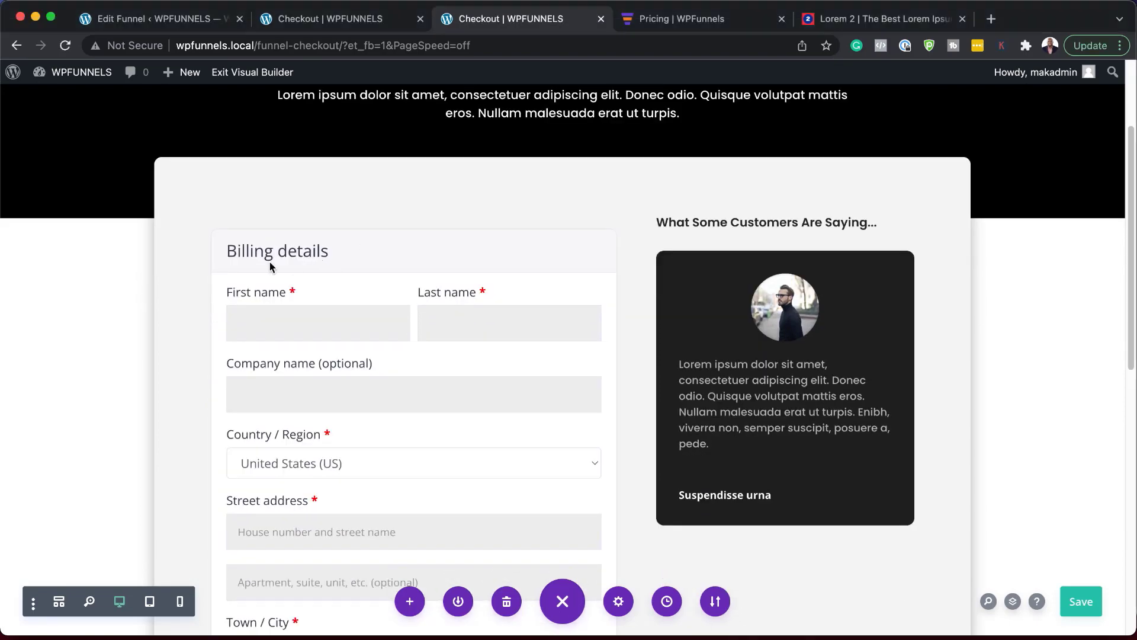
pyautogui.click(388, 268)
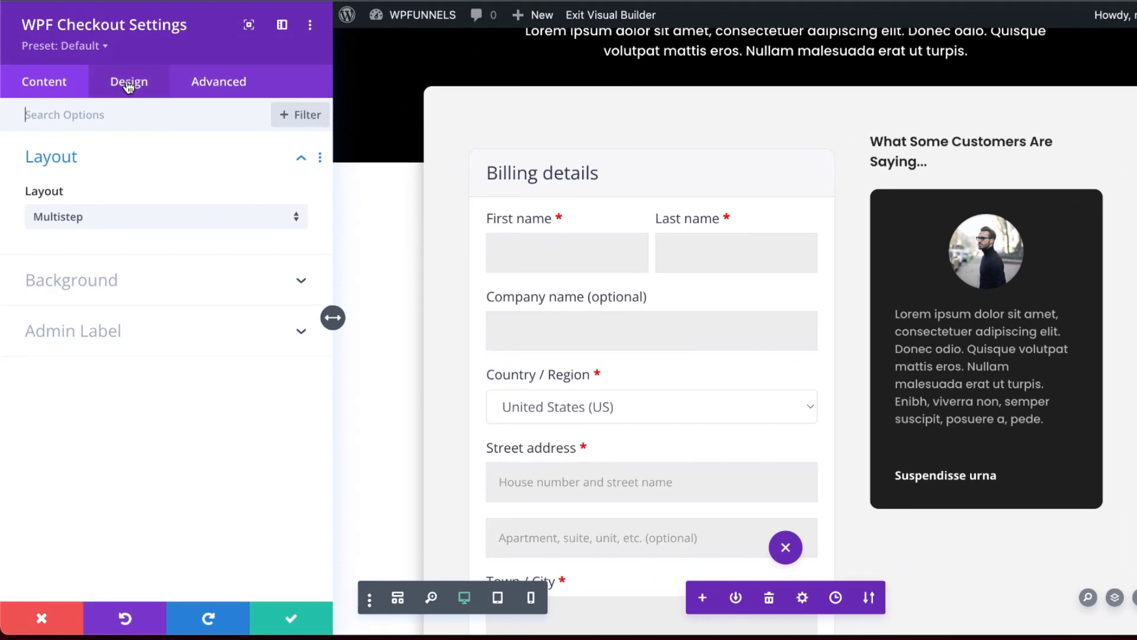
pyautogui.click(128, 86)
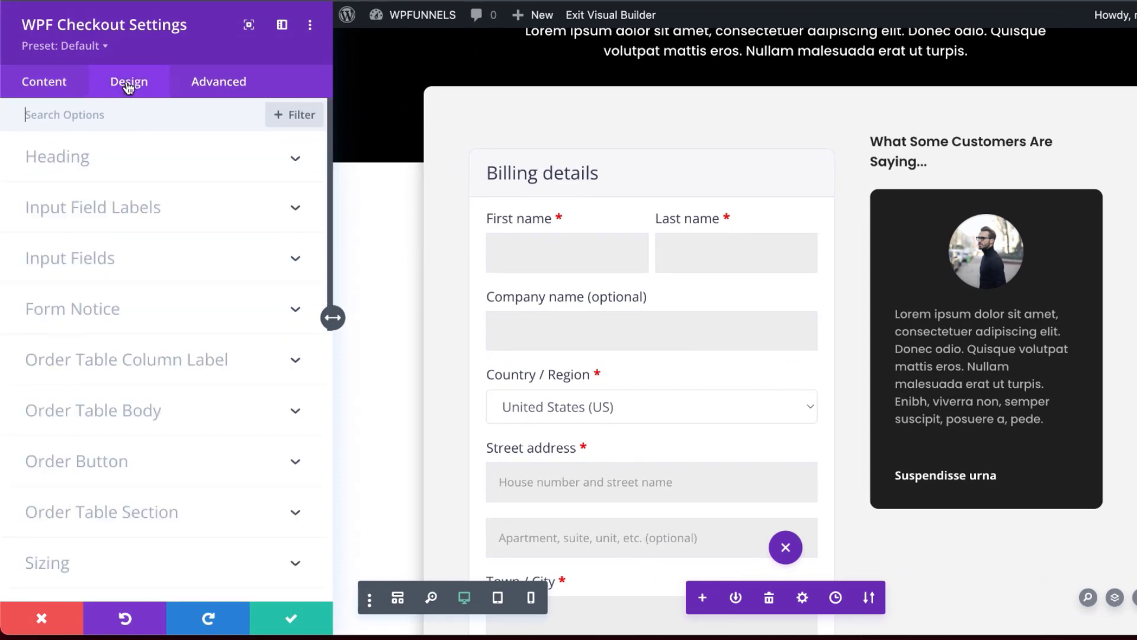
pyautogui.click(78, 158)
pyautogui.click(90, 224)
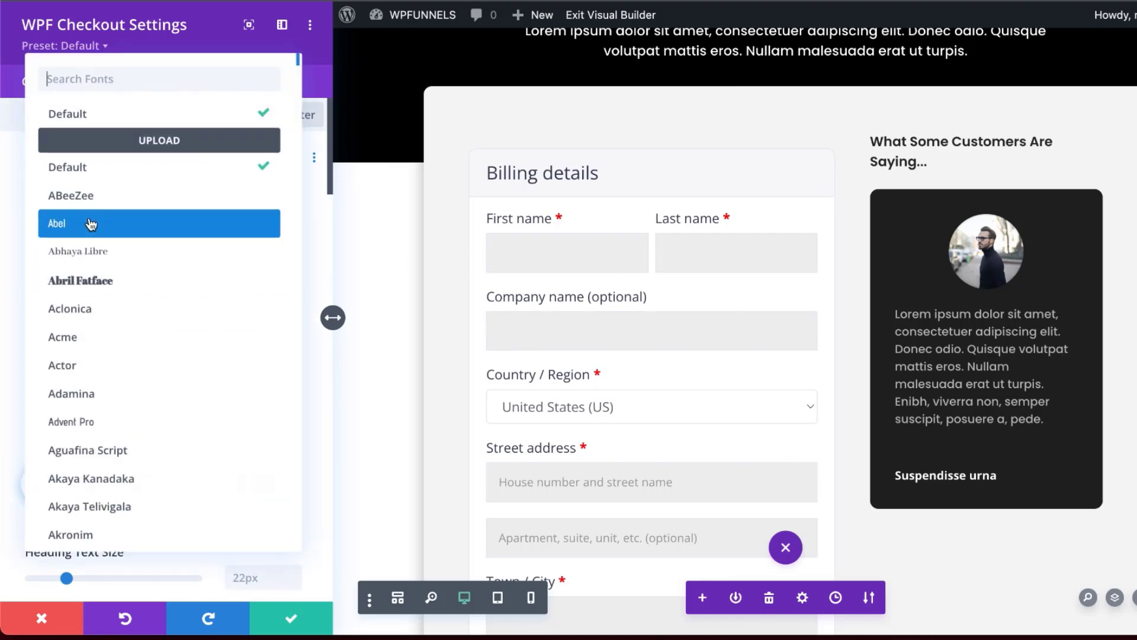
pyautogui.write('popp')
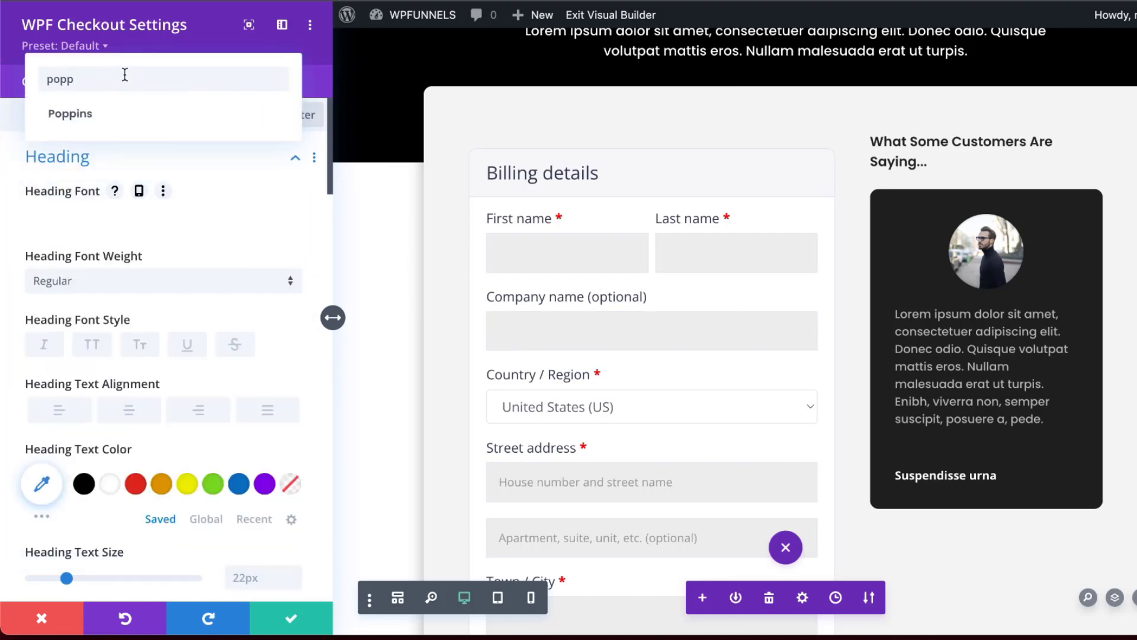
pyautogui.click(106, 112)
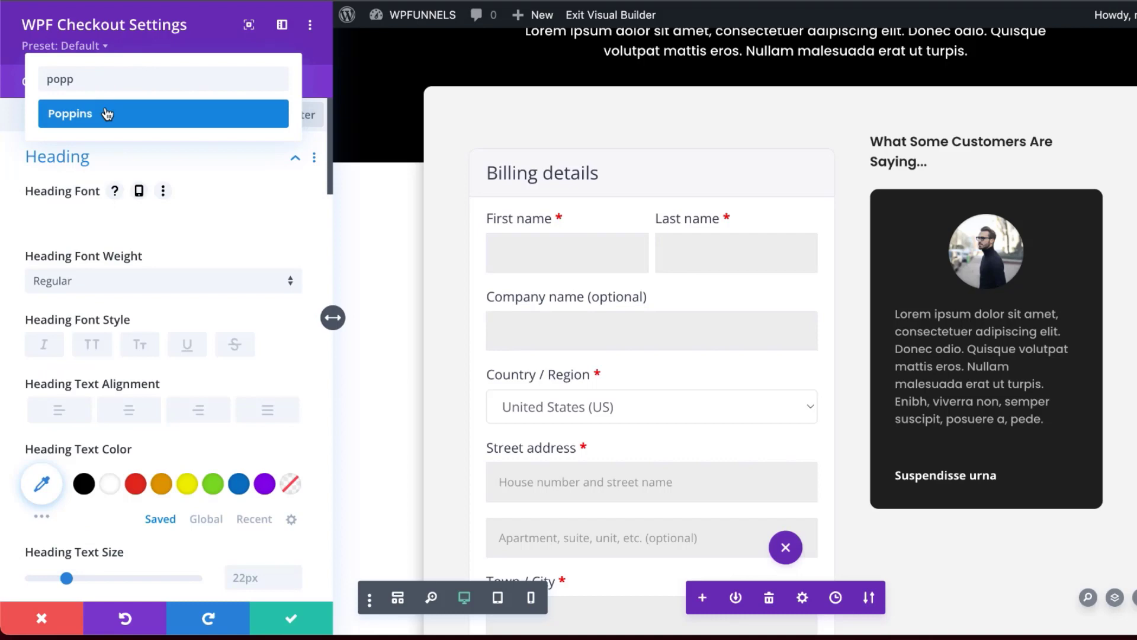
pyautogui.click(109, 123)
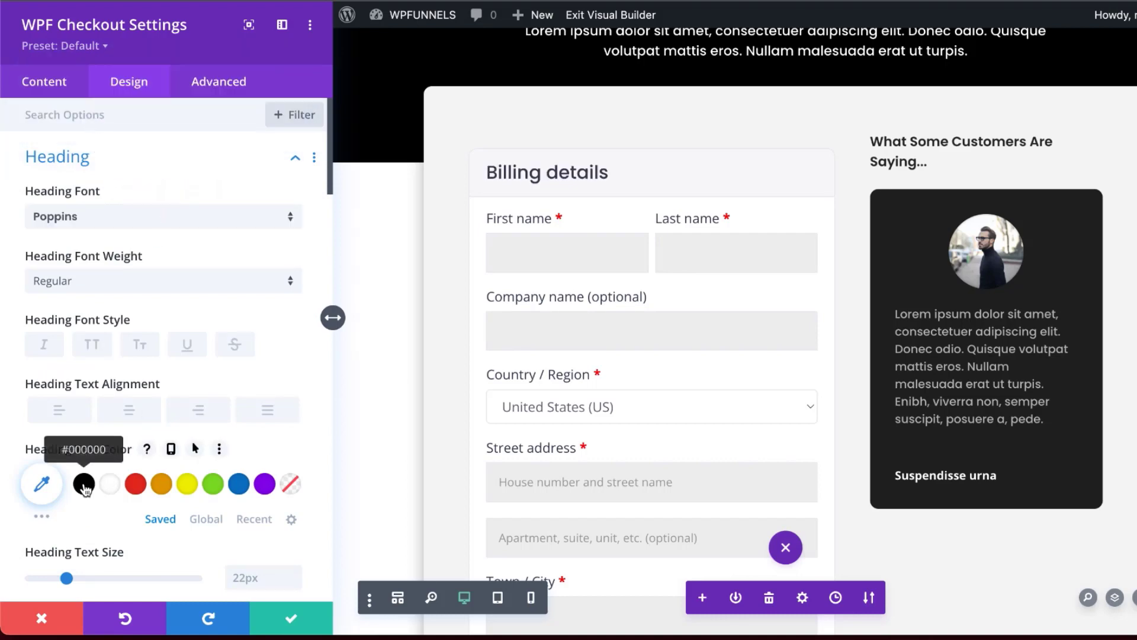
# - Set the font of the checkout form's input field labels to Poppins
pyautogui.scroll(-6, 119, 296)
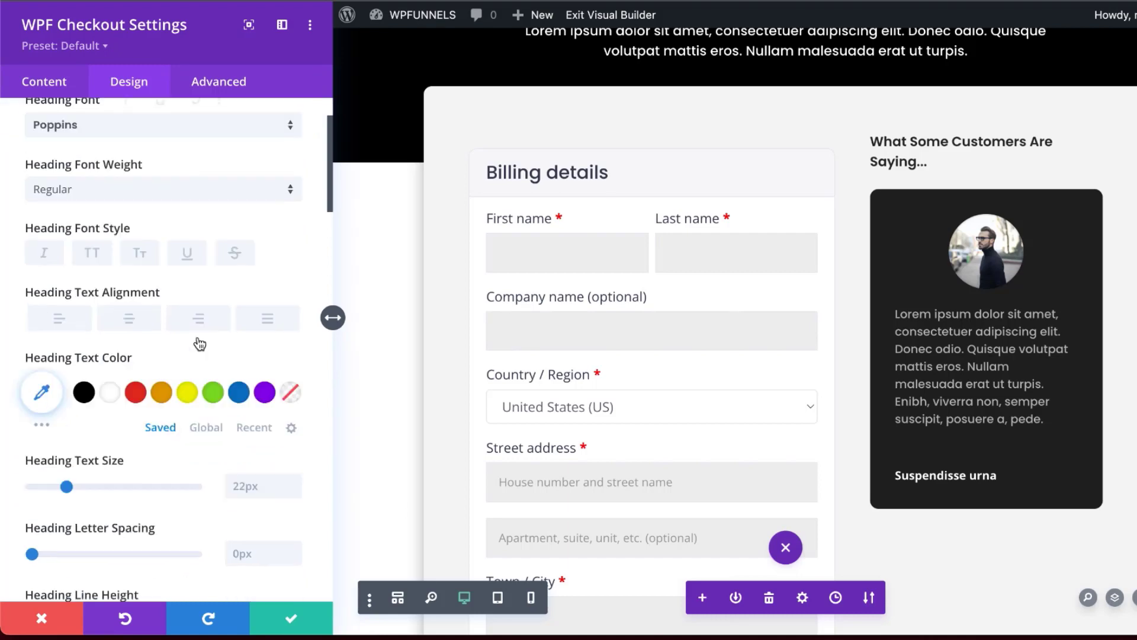
pyautogui.scroll(-15, 198, 338)
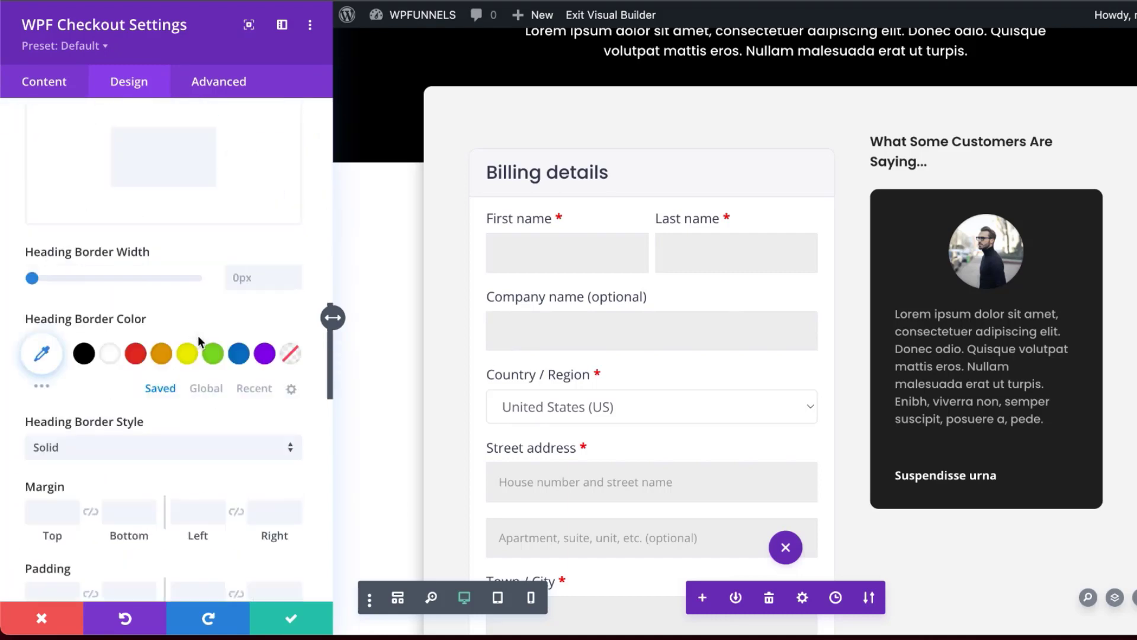
pyautogui.click(126, 311)
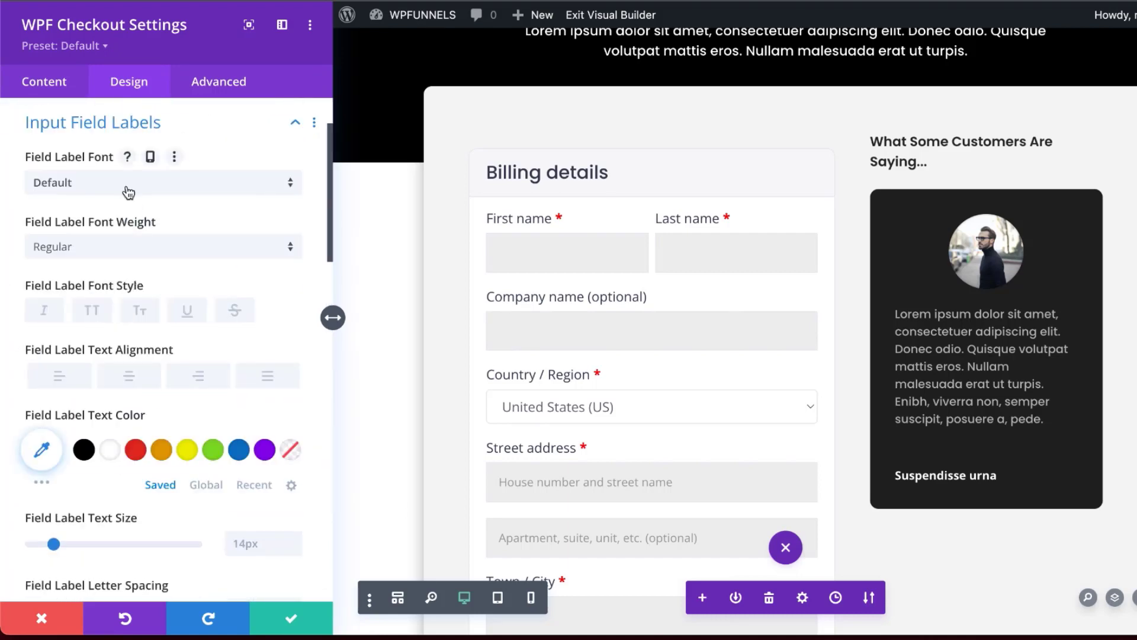
pyautogui.click(128, 186)
pyautogui.write('popp')
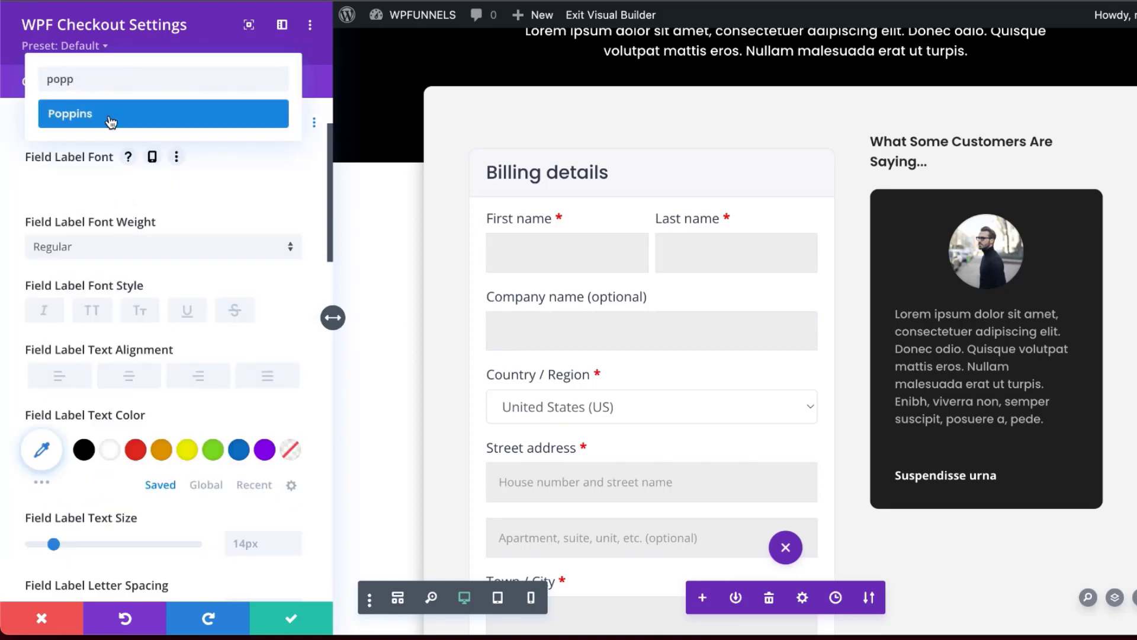
pyautogui.click(110, 122)
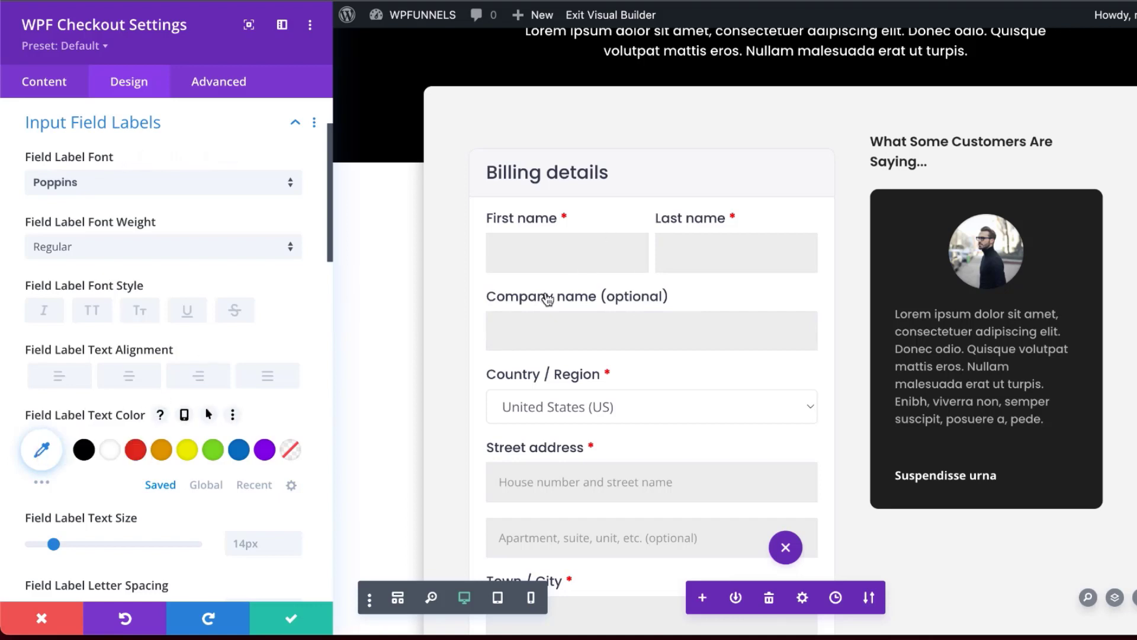
# - Set the input field labels' text color to light grey #b2b2b2
pyautogui.click(41, 451)
pyautogui.click(27, 511)
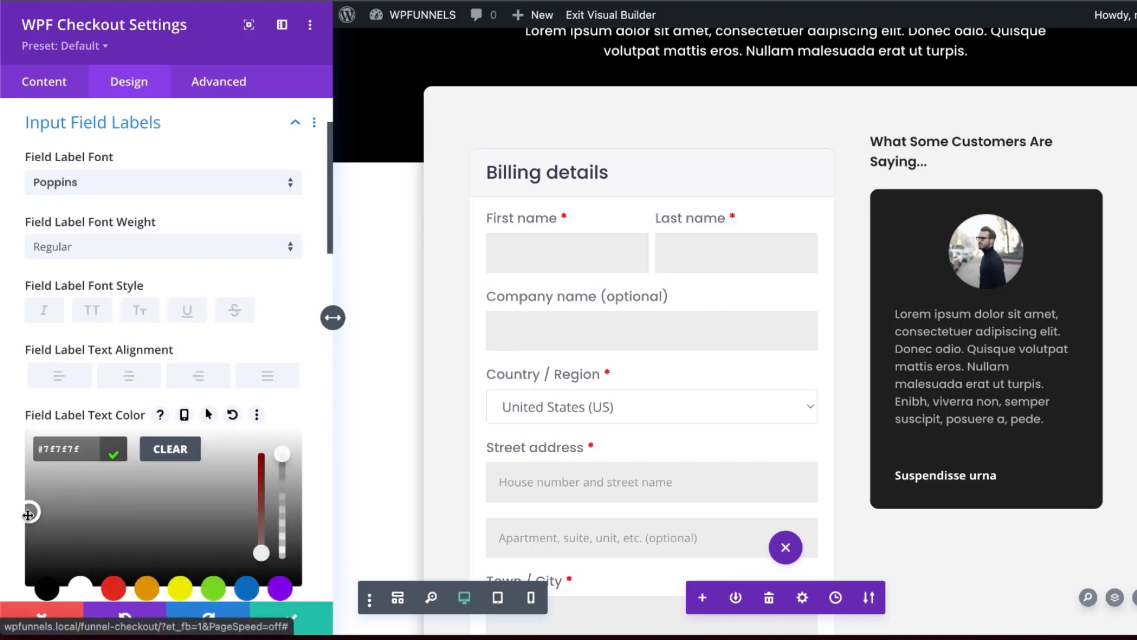
pyautogui.moveTo(20, 550); pyautogui.dragTo(24, 485)
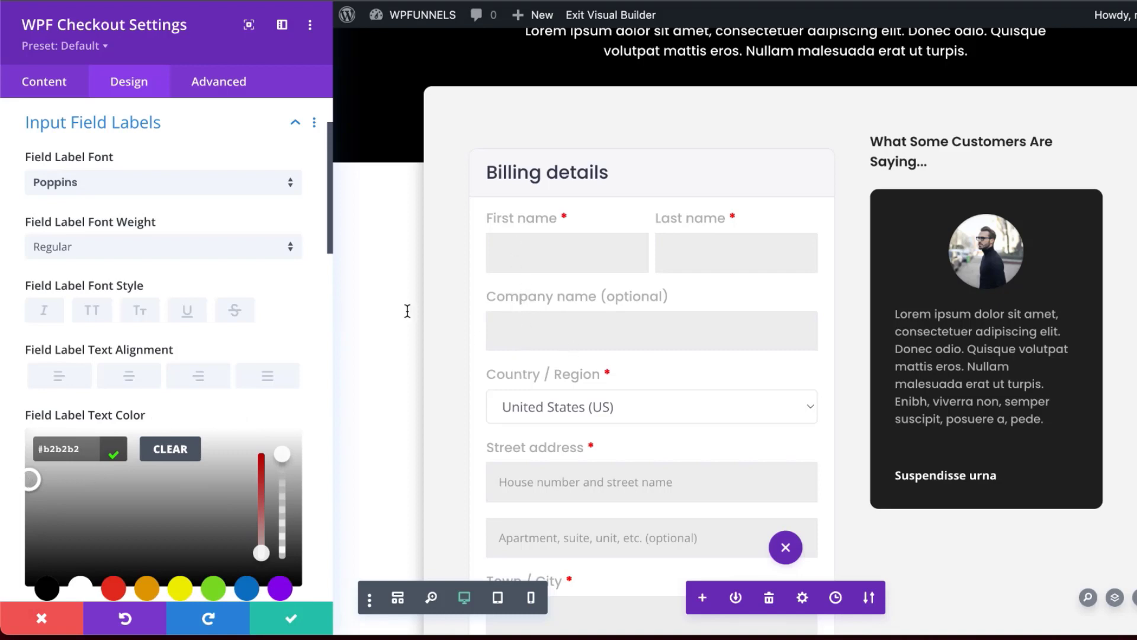
# - Look through the remaining design options of the WPF Checkout module and save its settings
pyautogui.scroll(-7, 260, 418)
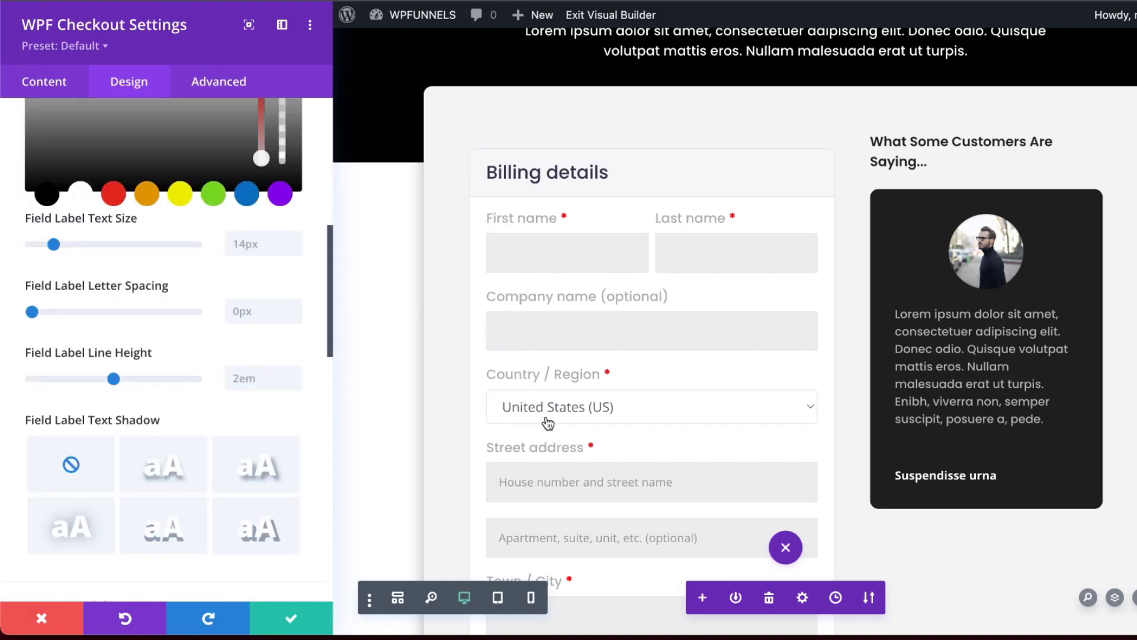
pyautogui.scroll(-5, 598, 429)
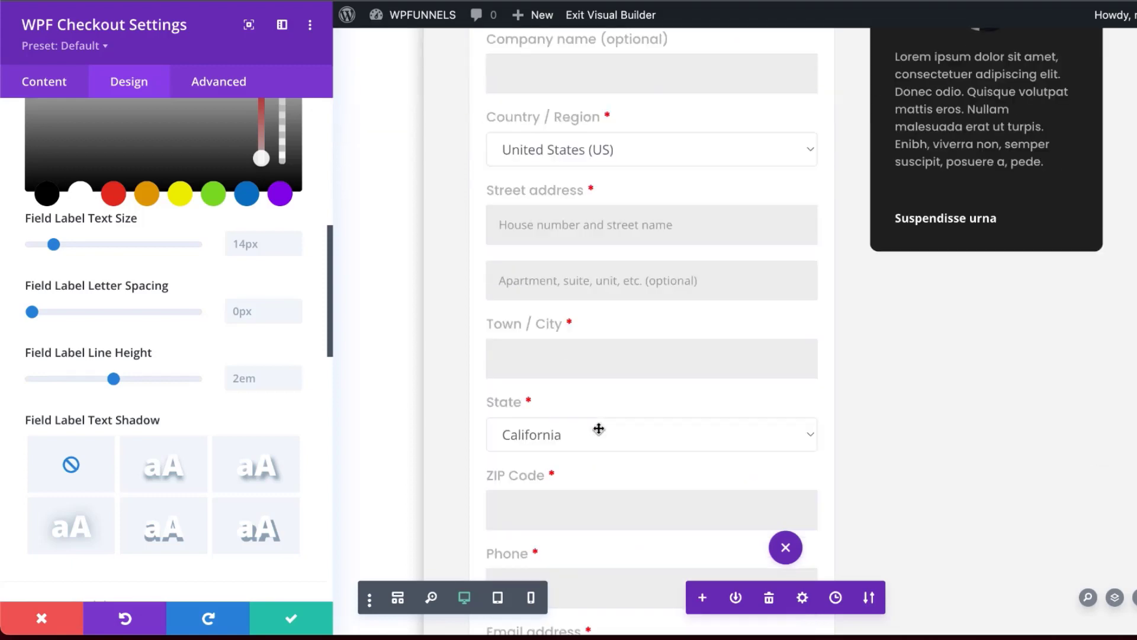
pyautogui.moveTo(330, 314); pyautogui.dragTo(330, 474)
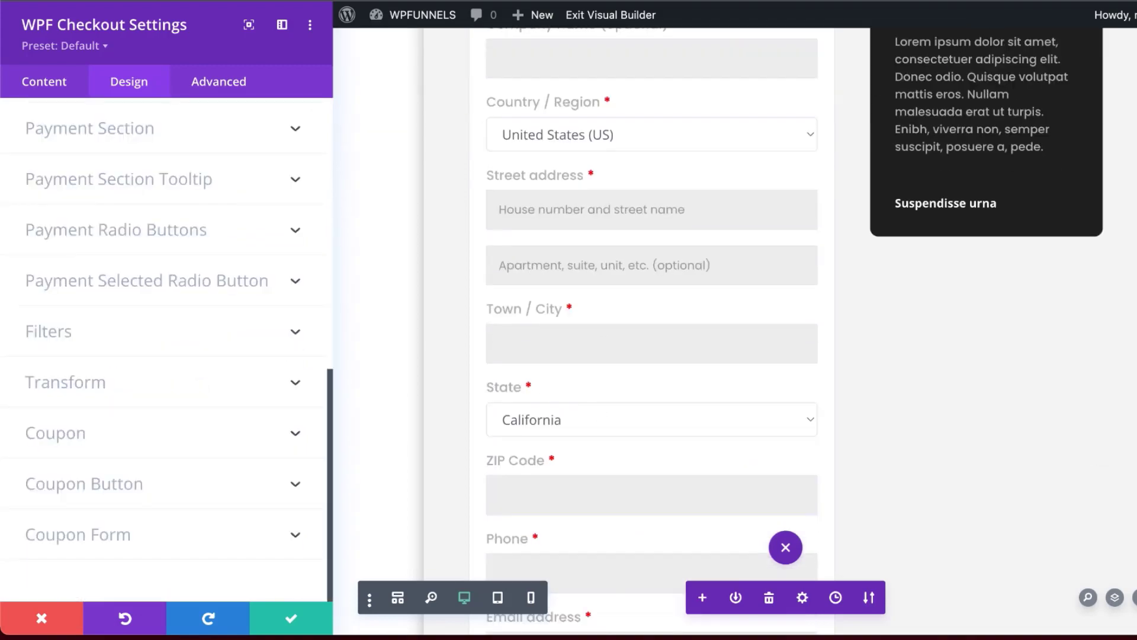
pyautogui.click(291, 617)
# - Add a Countdown Timer module beneath the intro paragraph in the black checkout header
pyautogui.scroll(7, 964, 441)
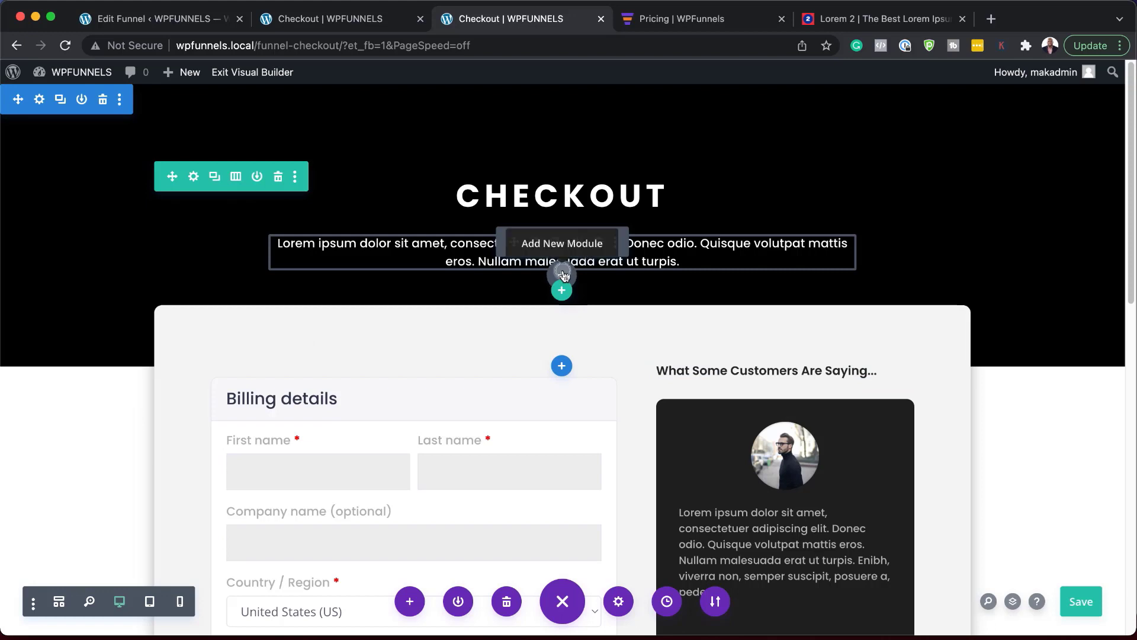
pyautogui.click(562, 274)
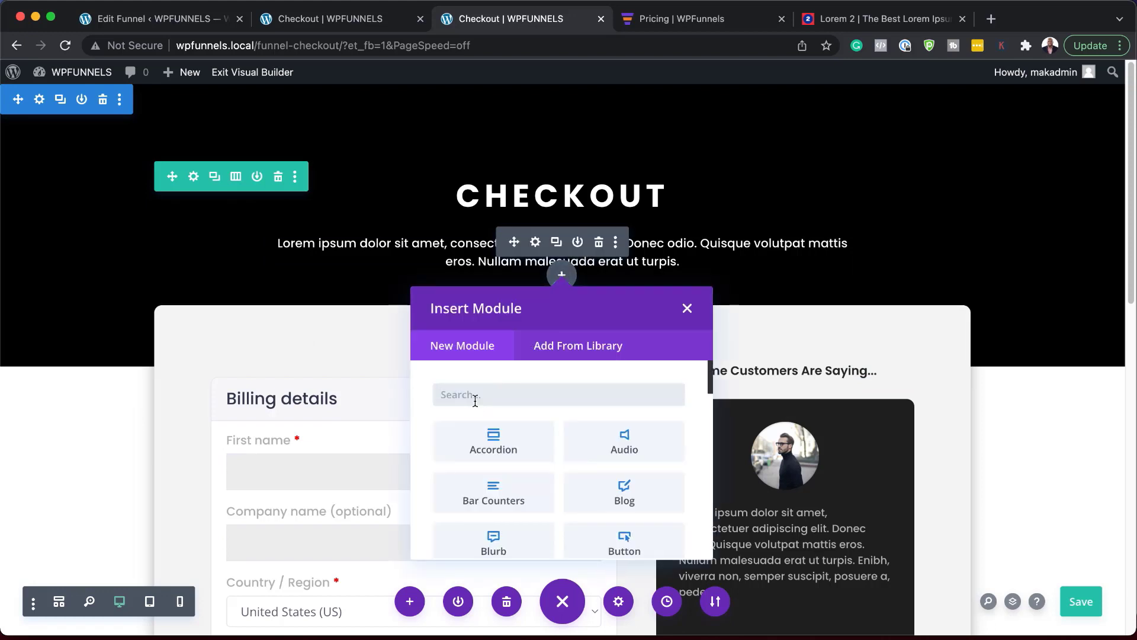
pyautogui.write('coun')
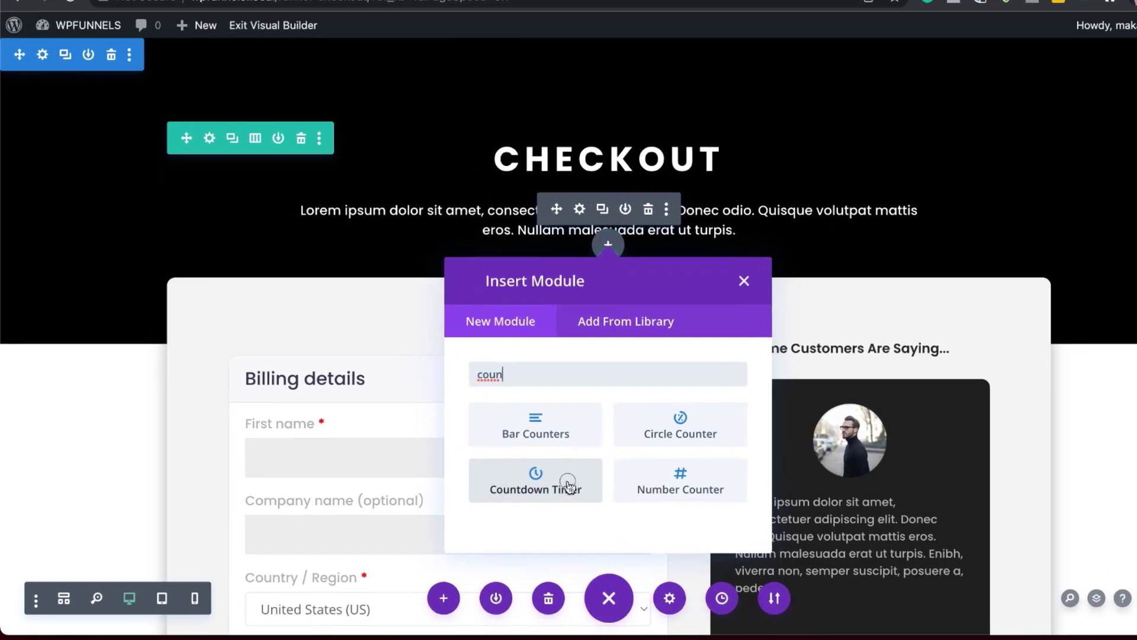
pyautogui.click(566, 486)
# - Clear the countdown timer's background color so it is transparent
pyautogui.scroll(-4, 145, 510)
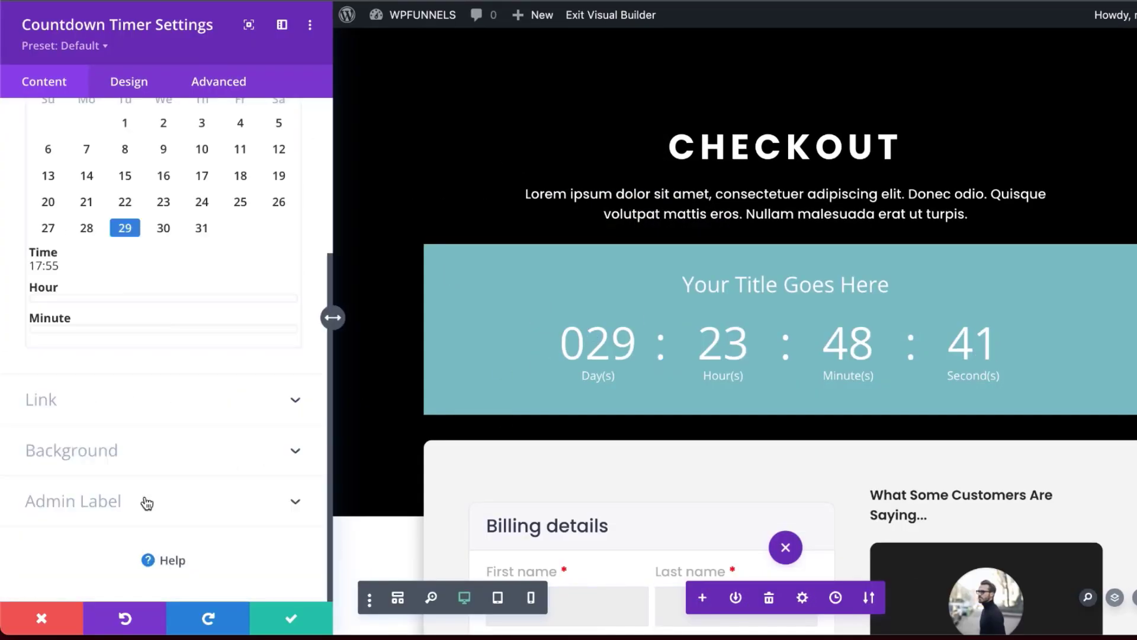
pyautogui.click(108, 455)
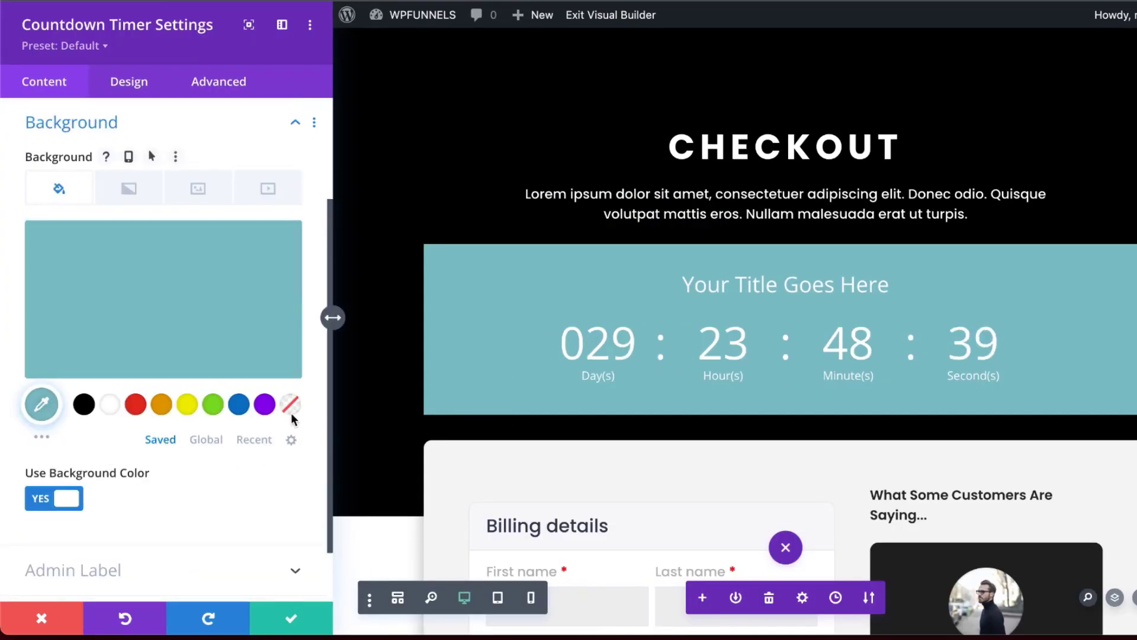
pyautogui.click(291, 405)
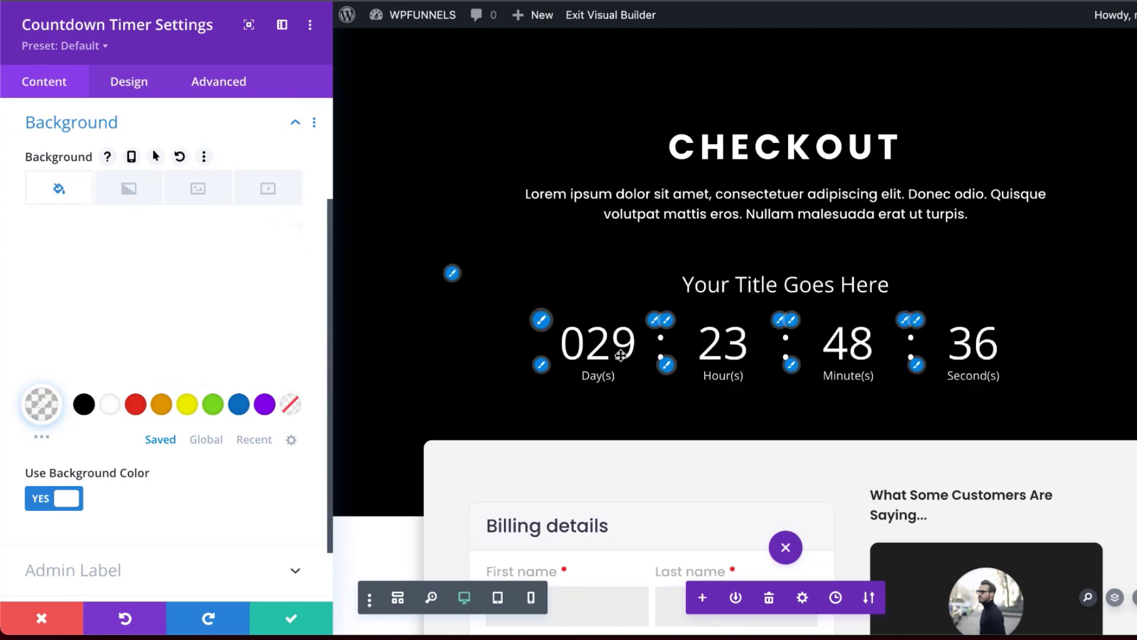
# - Set the font of the countdown timer's numbers to Poppins
pyautogui.click(541, 321)
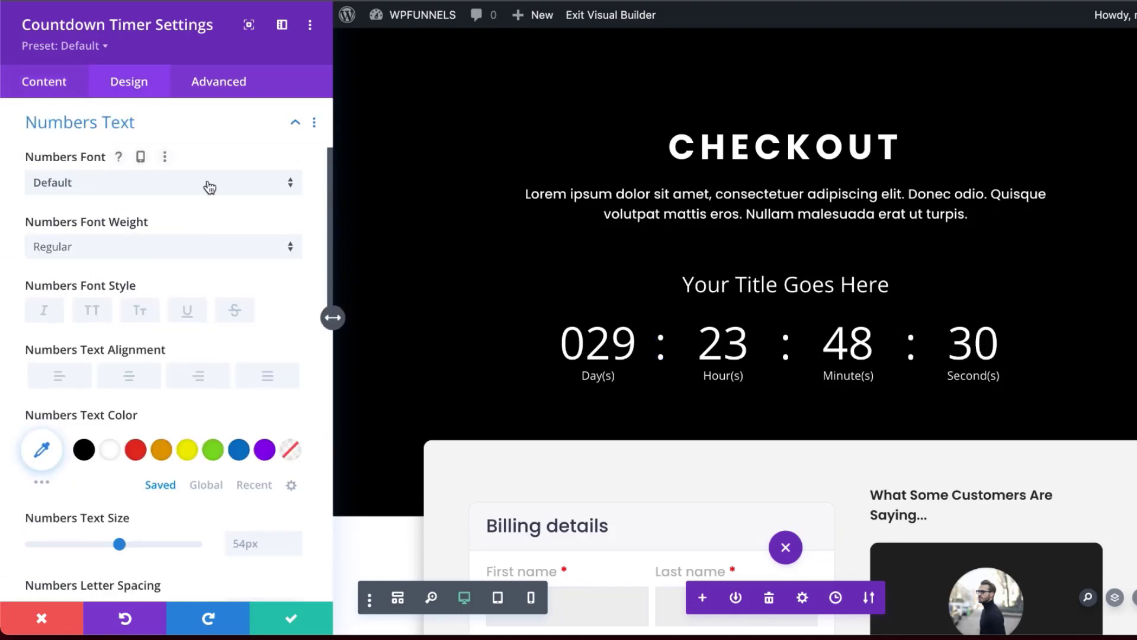
pyautogui.click(210, 187)
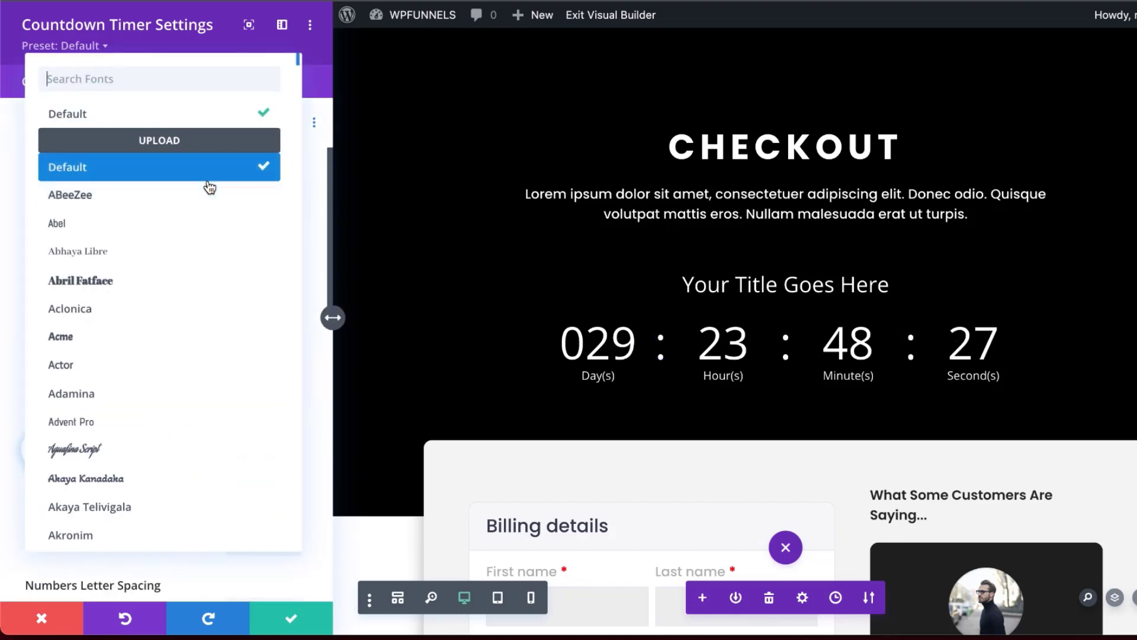
pyautogui.write('popp')
pyautogui.click(208, 116)
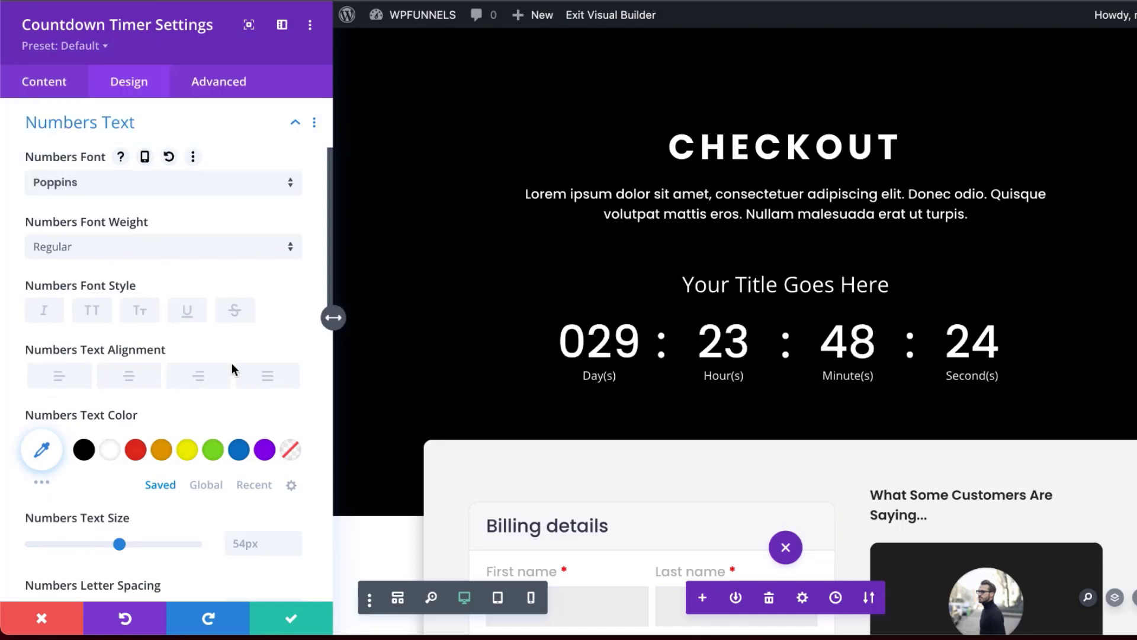
# - Reduce the text size of the countdown timer's numbers to 40px
pyautogui.scroll(-1, 232, 363)
pyautogui.scroll(-1, 232, 363)
pyautogui.click(293, 472)
pyautogui.click(294, 472)
pyautogui.click(293, 473)
pyautogui.click(293, 473)
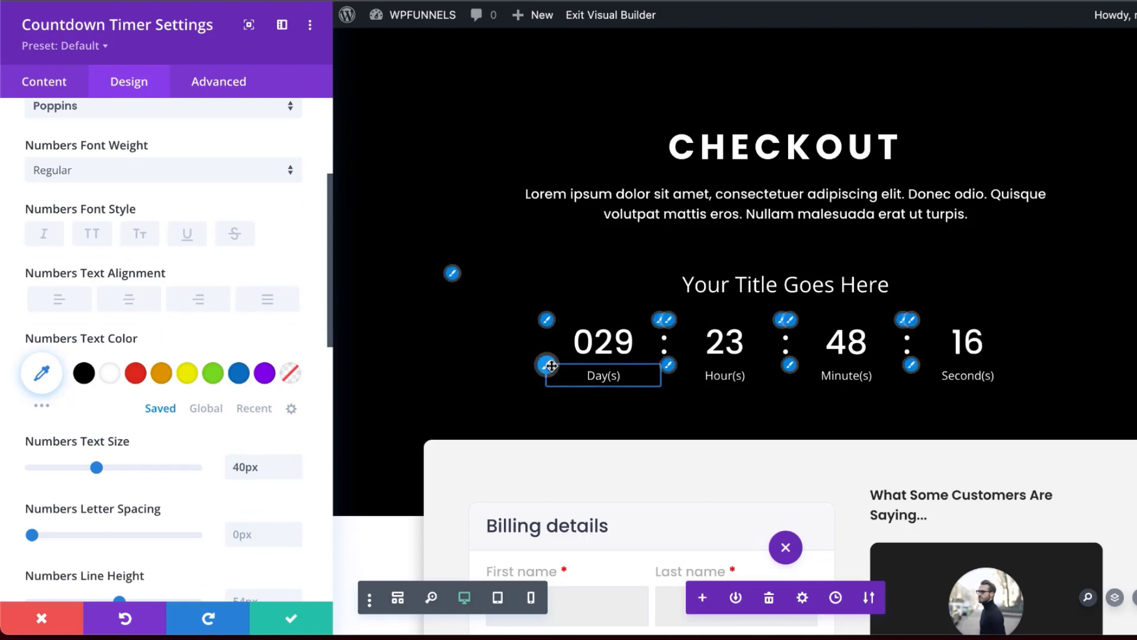
# - Set the font of the countdown timer's day, hour, minute and second labels to Poppins
pyautogui.click(551, 371)
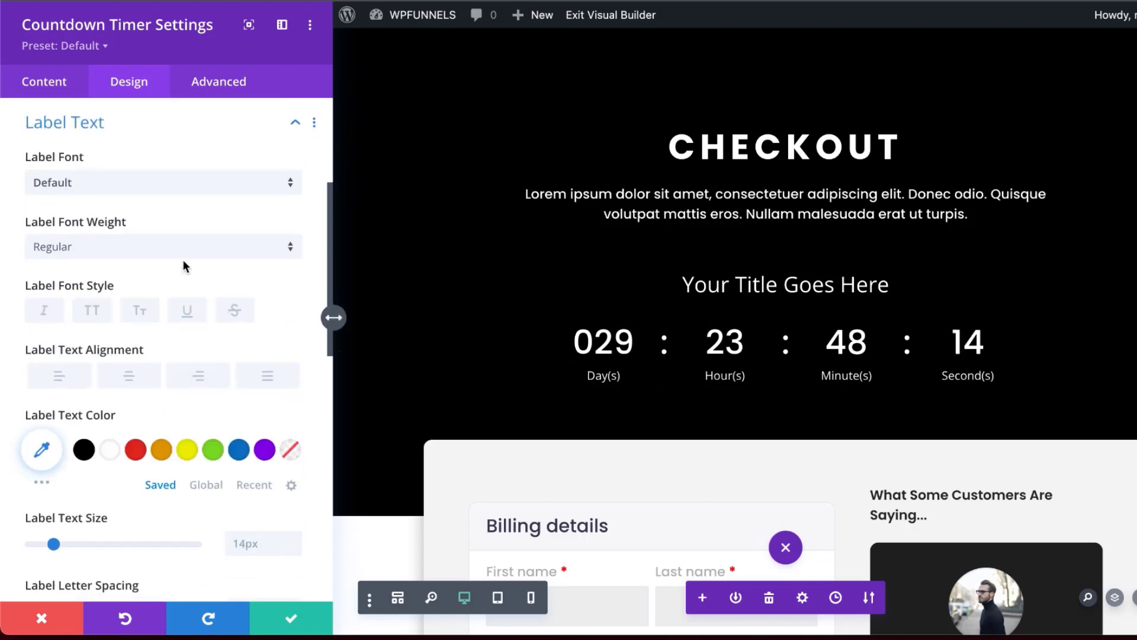
pyautogui.click(148, 182)
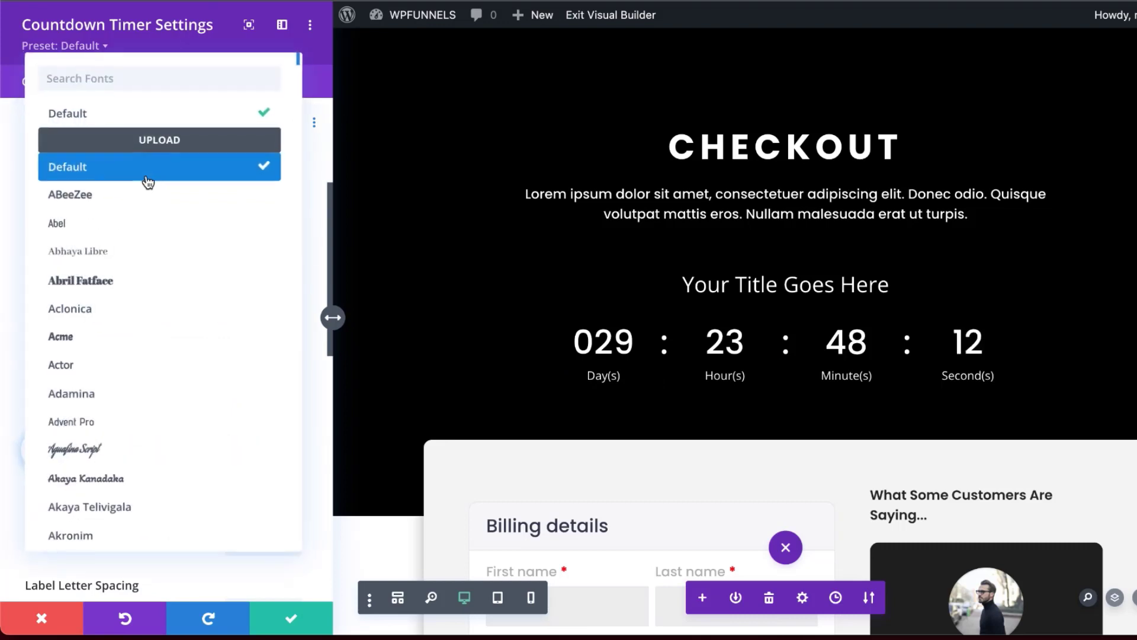
pyautogui.write('pop')
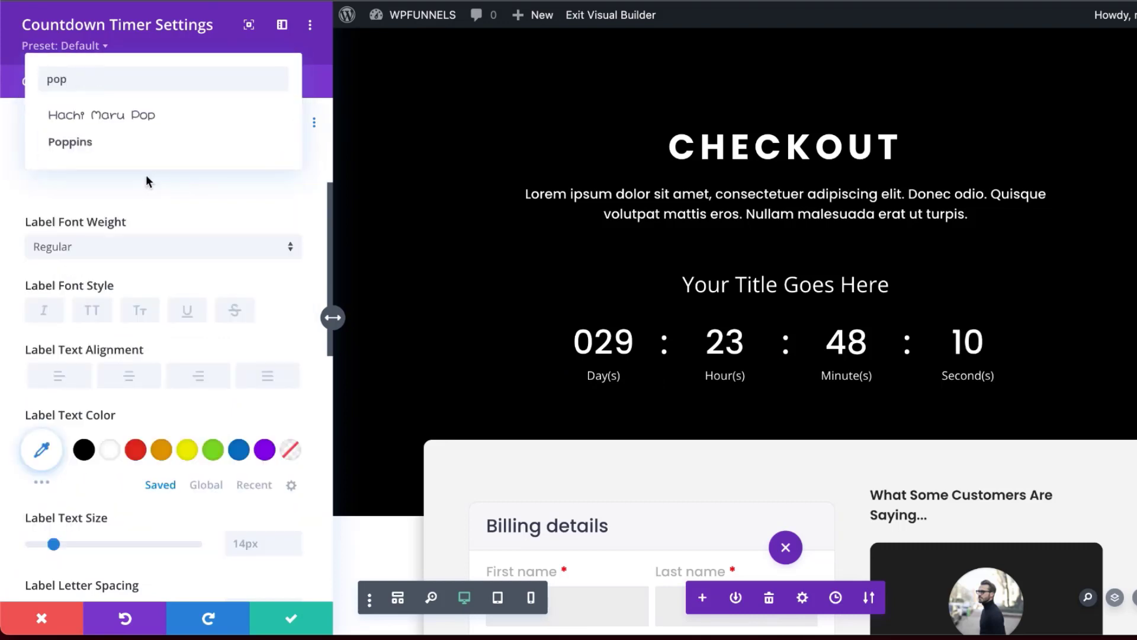
pyautogui.click(107, 142)
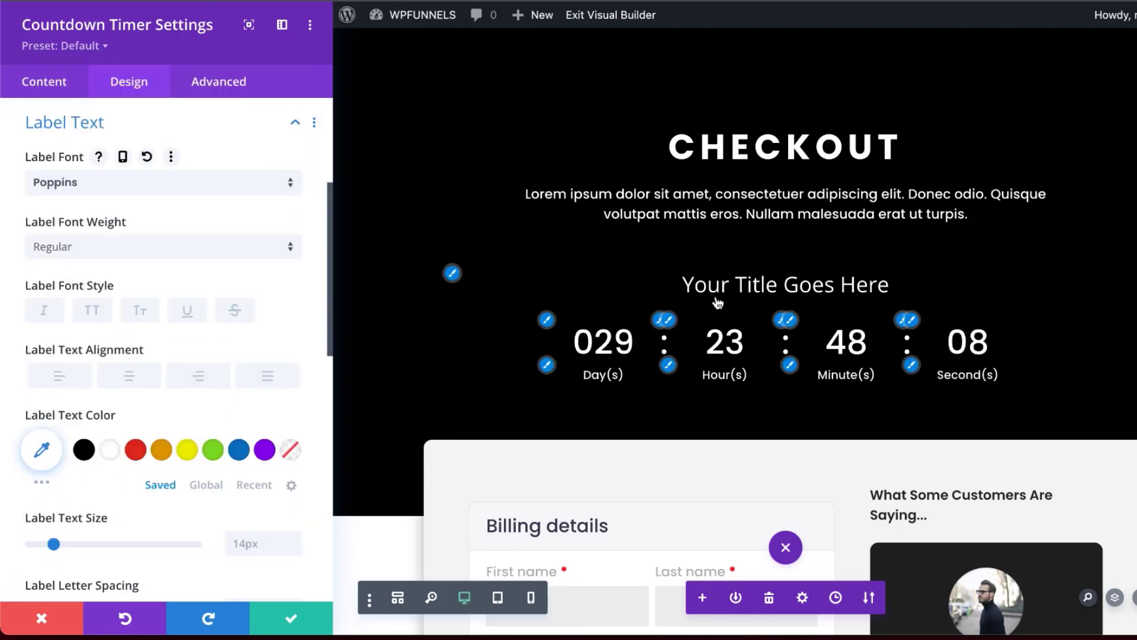
# - Set the font of the countdown timer's title to Poppins
pyautogui.scroll(-2, 215, 478)
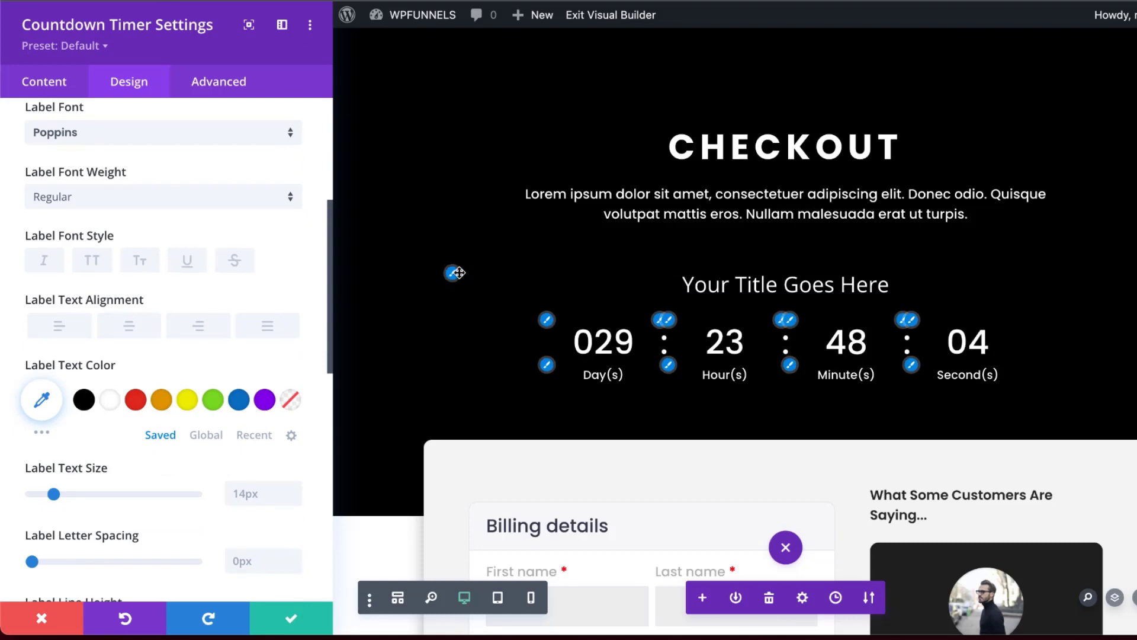
pyautogui.click(453, 274)
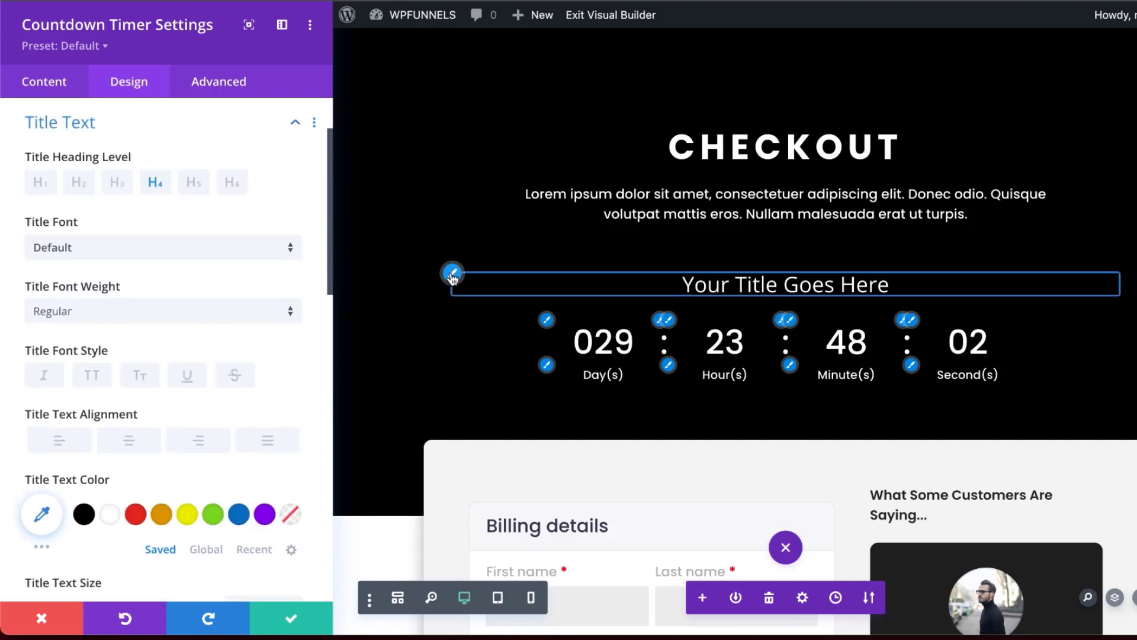
pyautogui.click(247, 251)
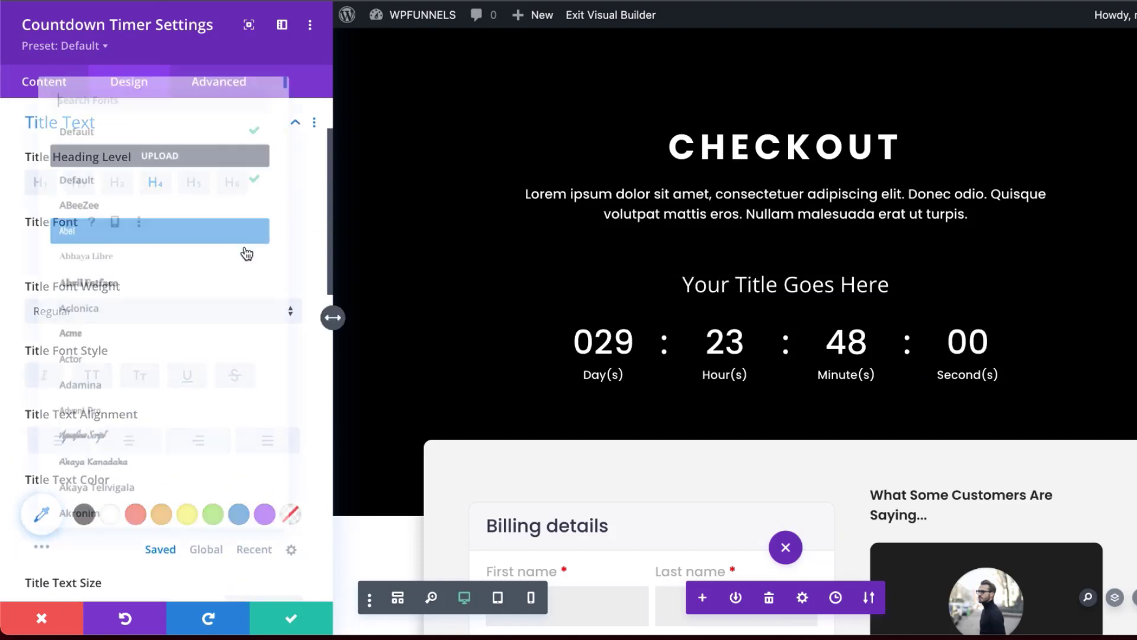
pyautogui.write('popp')
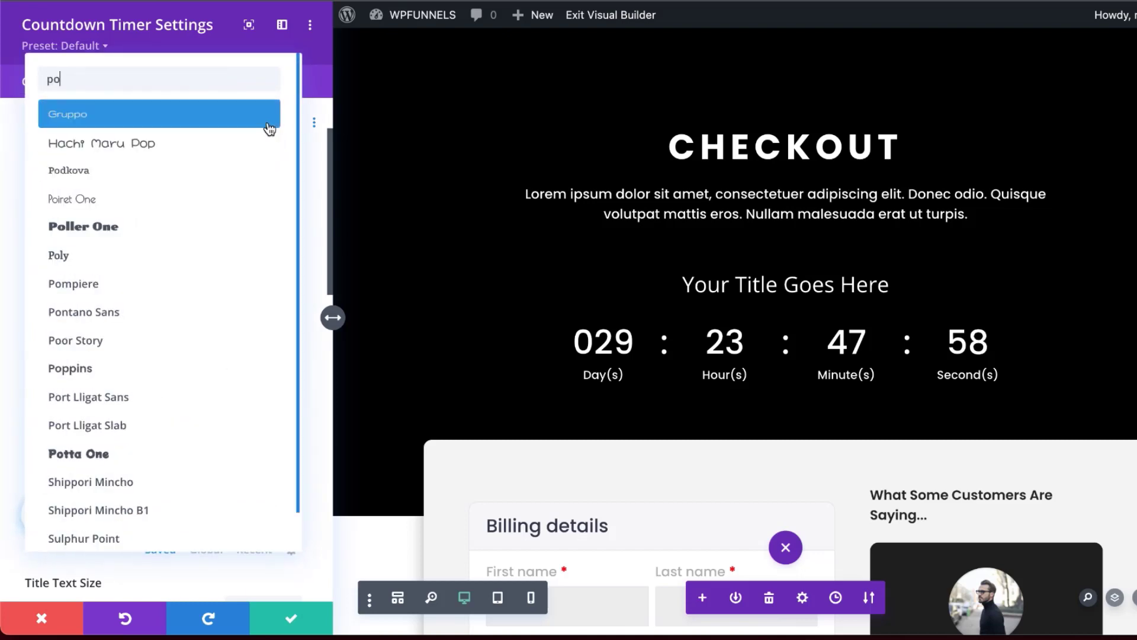
pyautogui.click(265, 128)
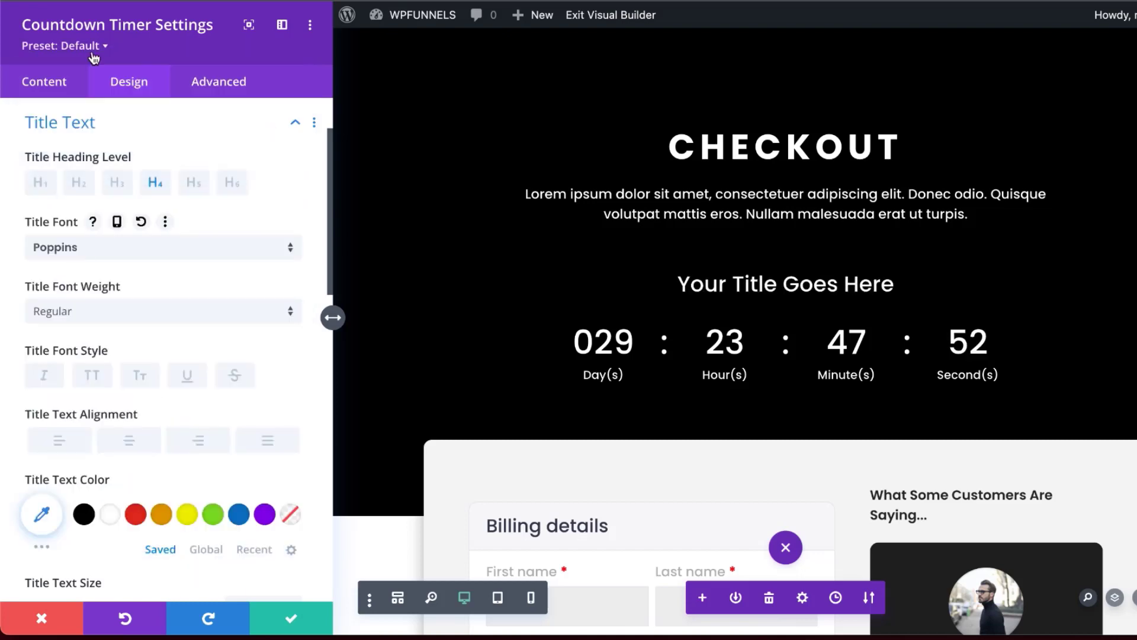
# - Replace the countdown timer's placeholder title with "Sale Is Ending On:"
pyautogui.click(55, 83)
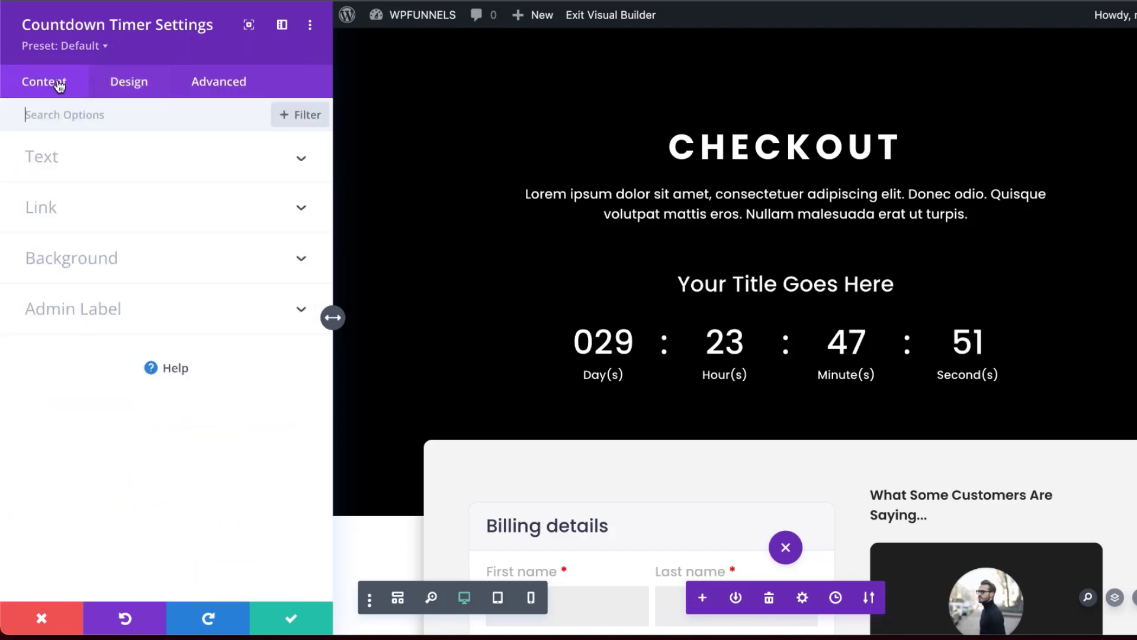
pyautogui.click(80, 167)
pyautogui.tripleClick(160, 219)
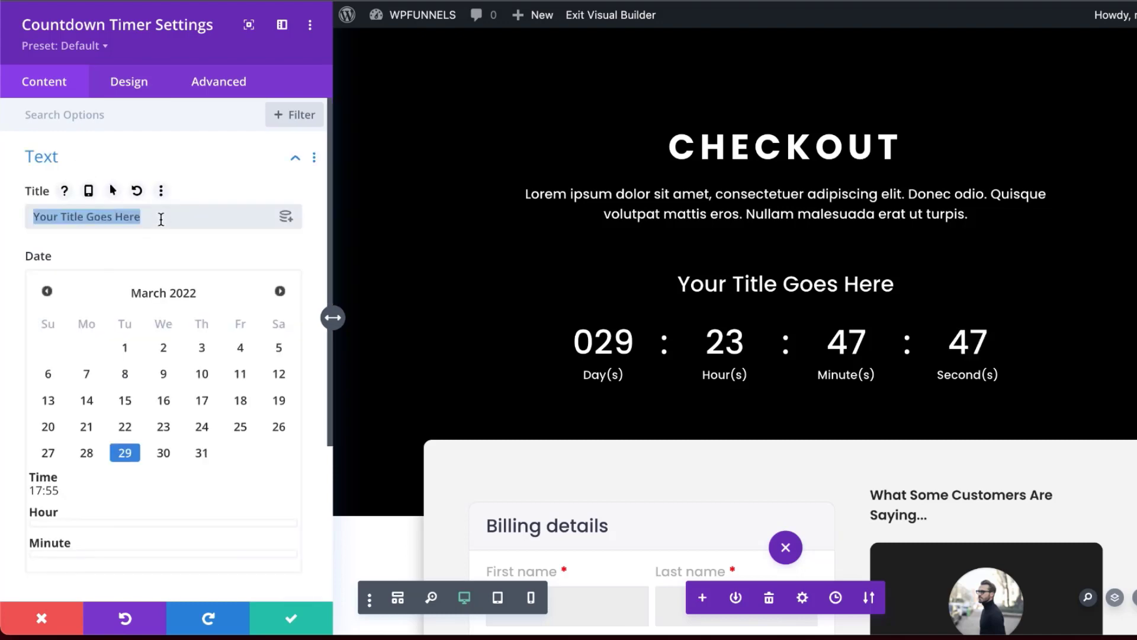
pyautogui.write('Sale Is Ending On:')
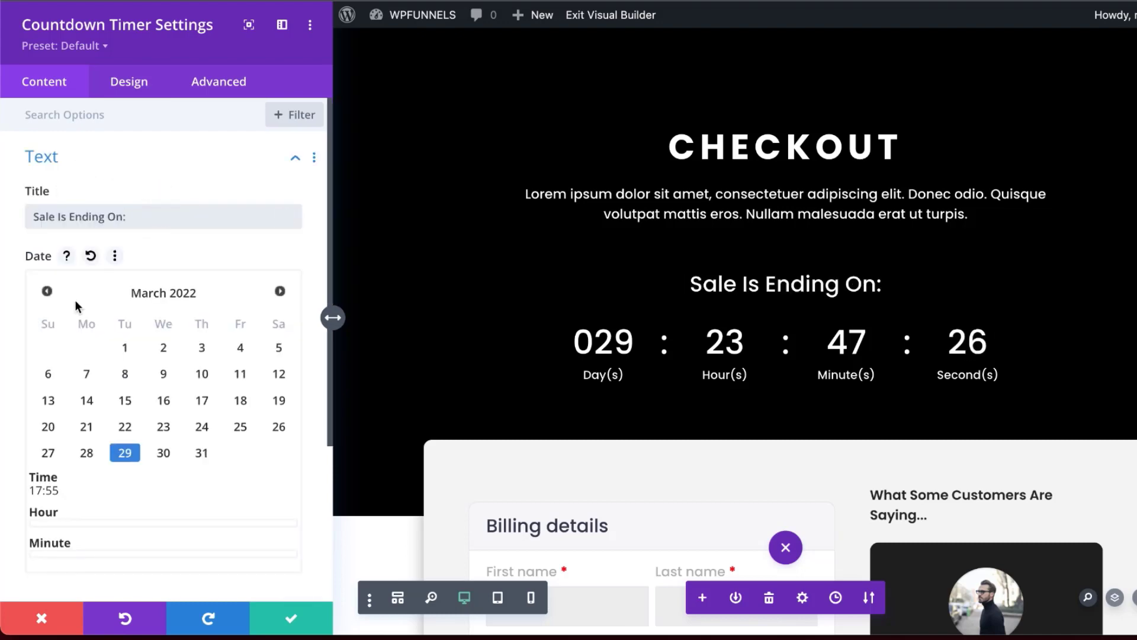
# - Give the countdown timer a red background color from the saved swatches
pyautogui.scroll(-3, 77, 302)
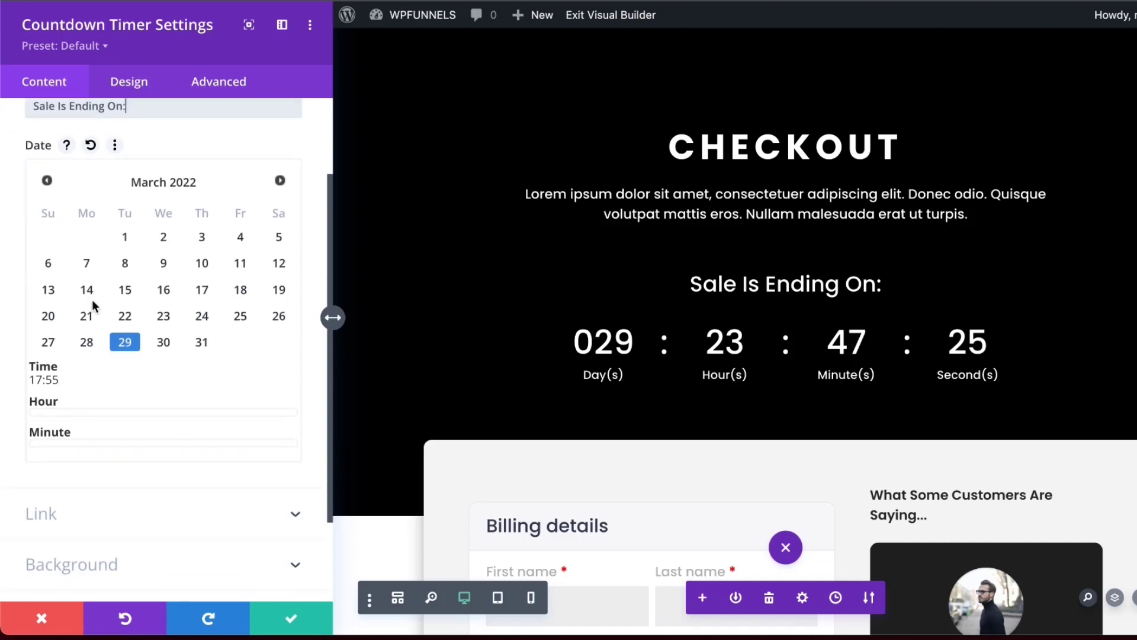
pyautogui.scroll(-3, 80, 501)
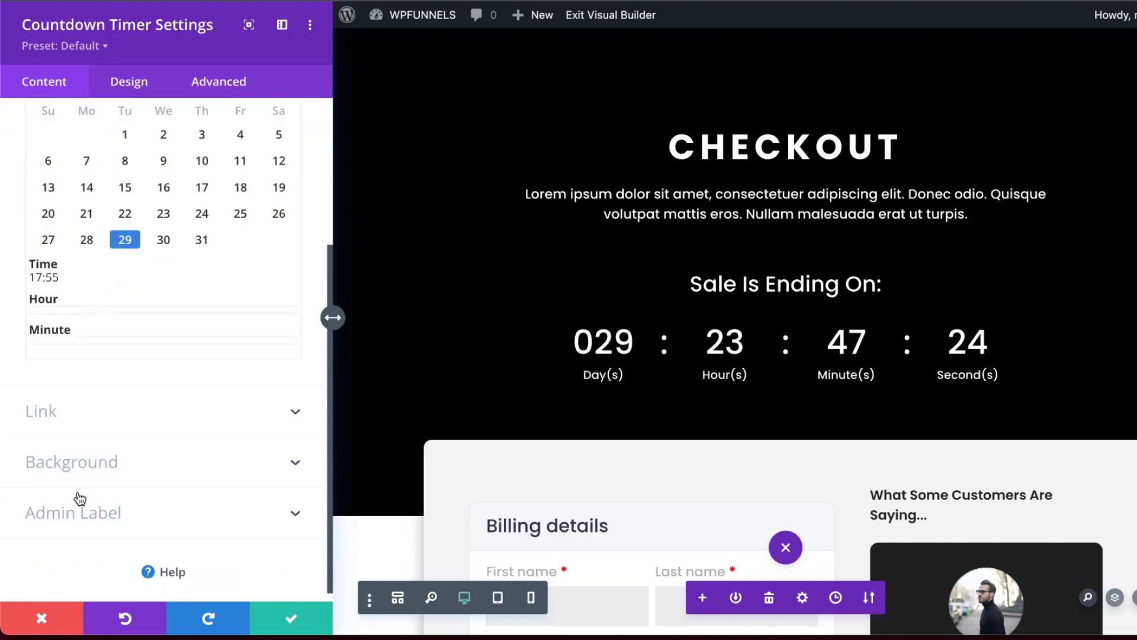
pyautogui.click(89, 467)
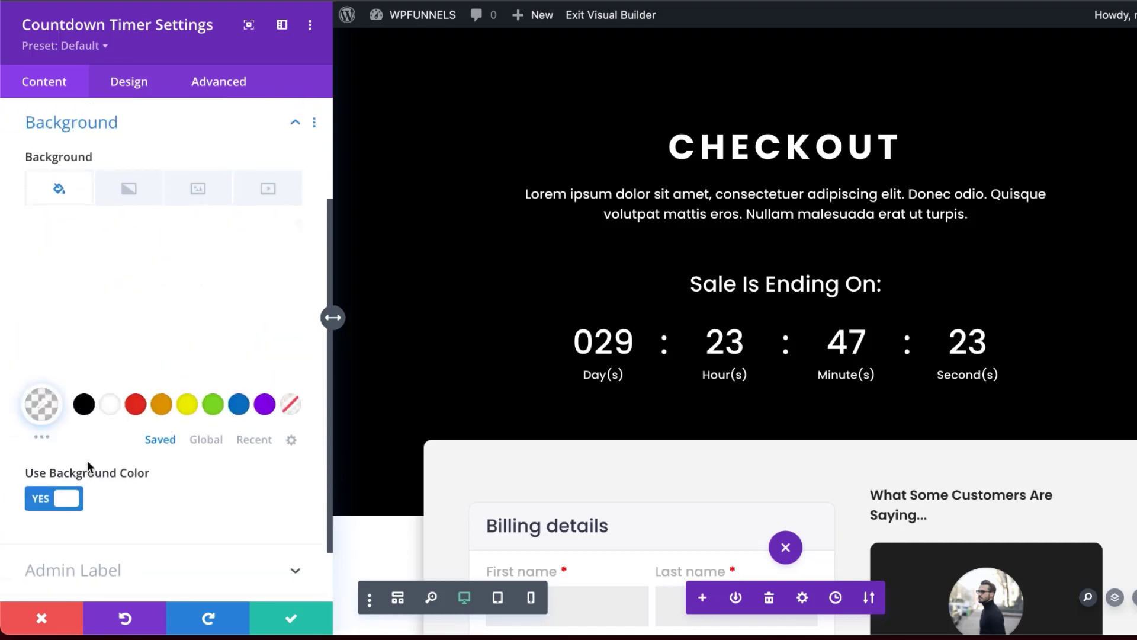
pyautogui.click(138, 407)
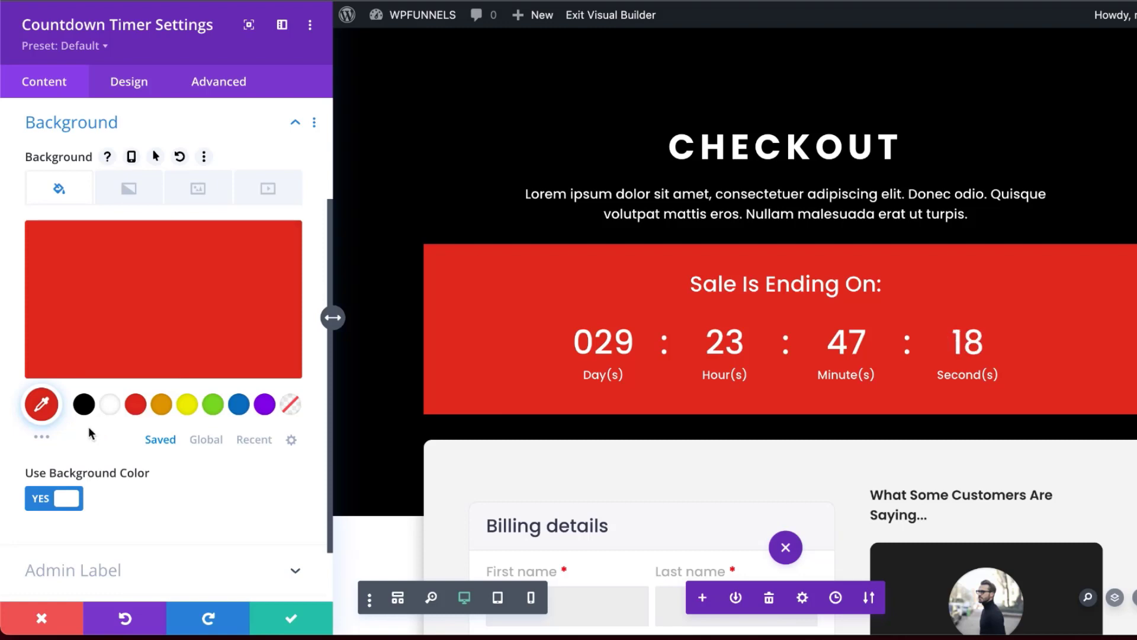
# - Set the countdown timer module's width to 60%
pyautogui.click(119, 87)
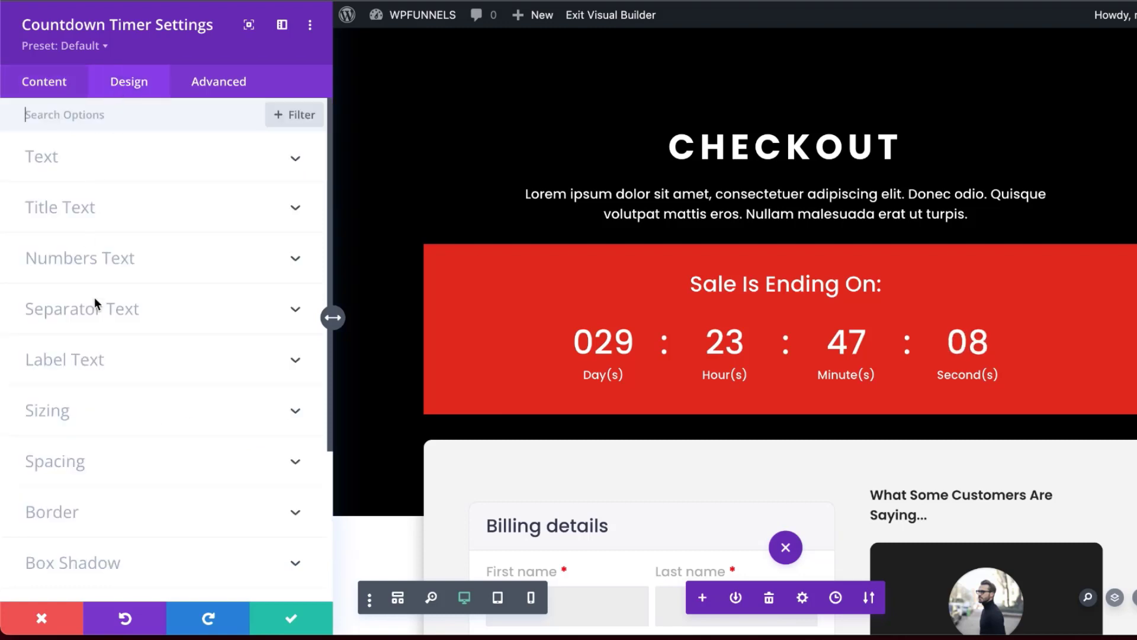
pyautogui.click(86, 410)
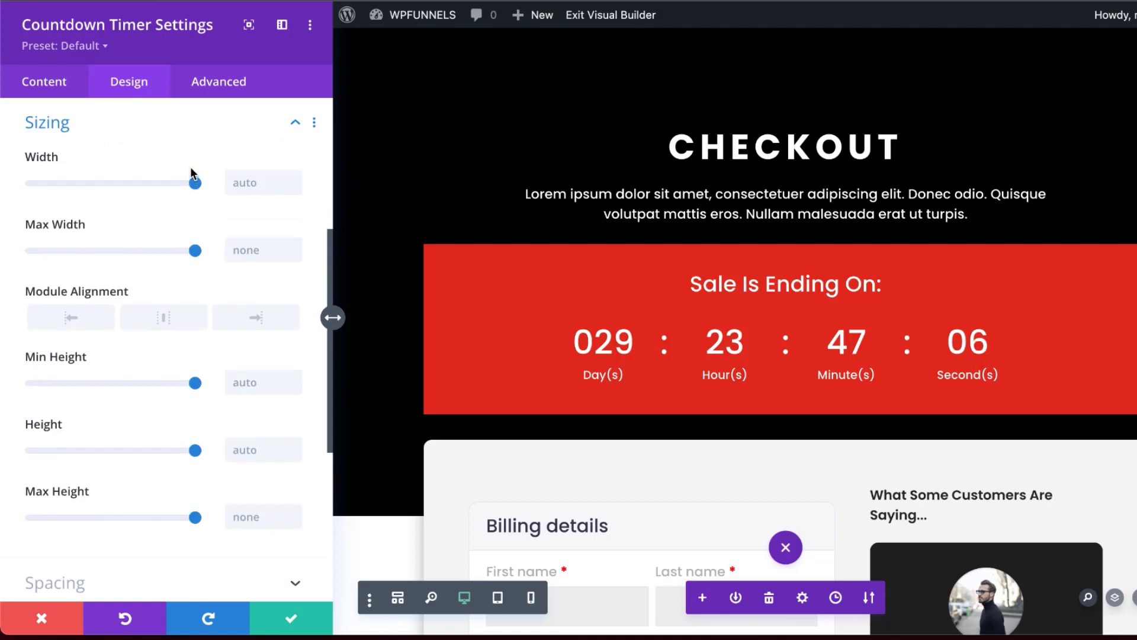
pyautogui.moveTo(183, 186); pyautogui.dragTo(130, 189)
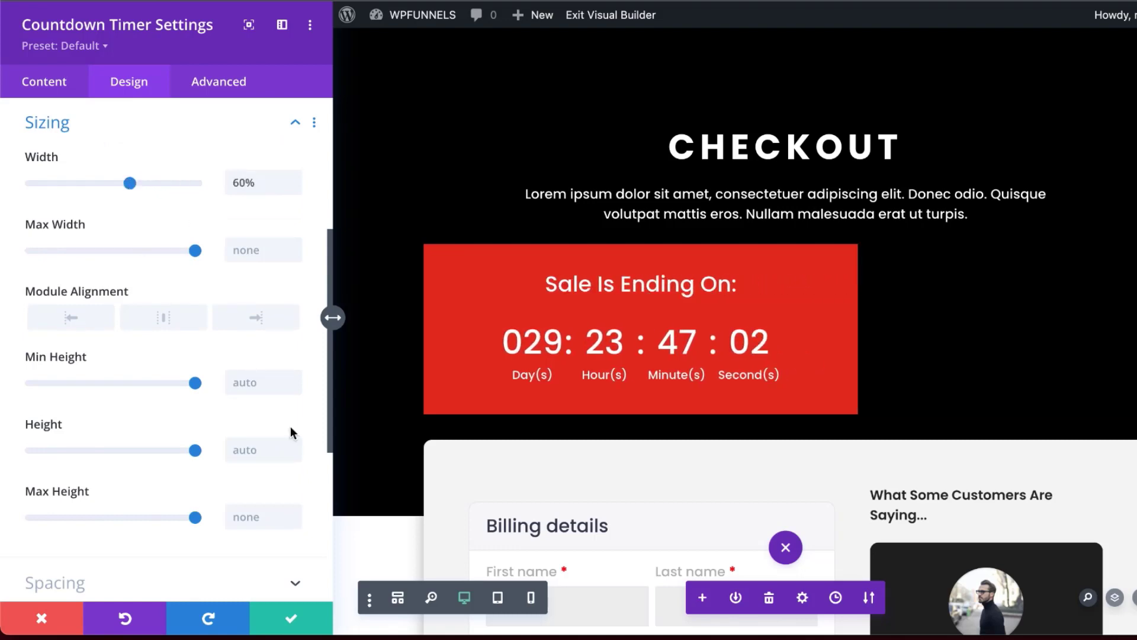
# - Set the countdown timer's top padding to 20px and link the bottom padding to the same value
pyautogui.scroll(-2, 160, 509)
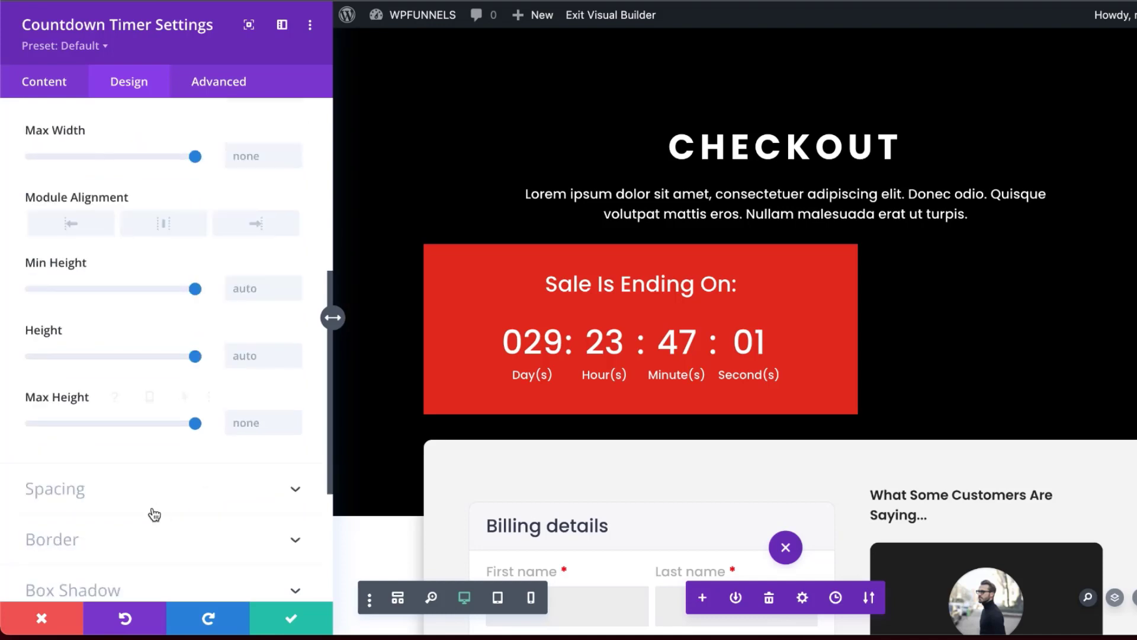
pyautogui.click(72, 500)
pyautogui.click(41, 260)
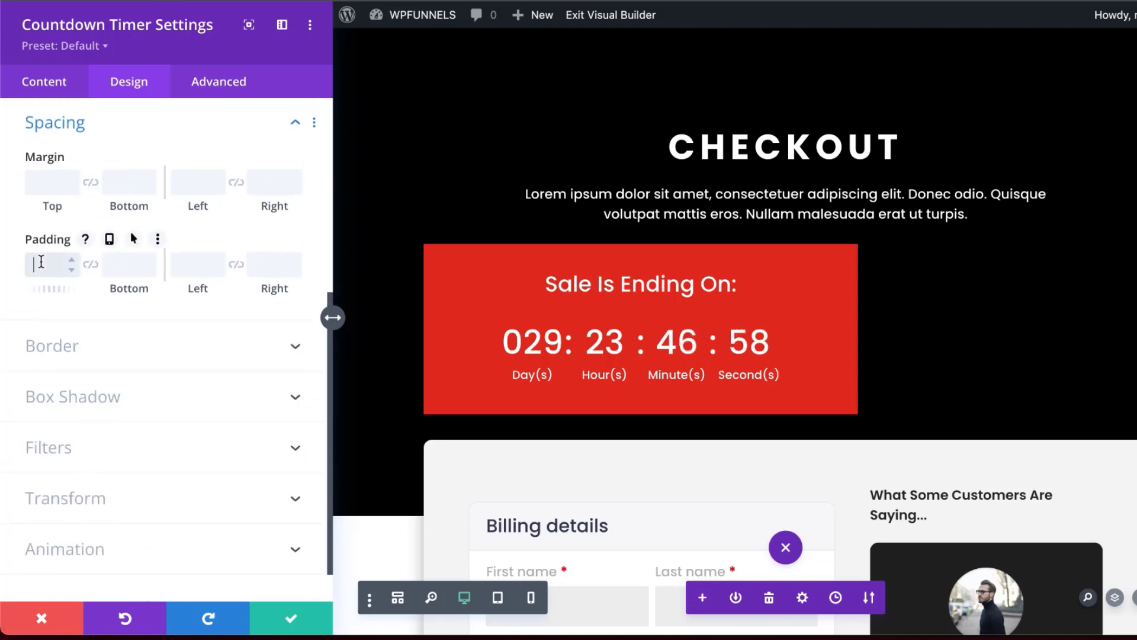
pyautogui.write('20')
pyautogui.click(90, 264)
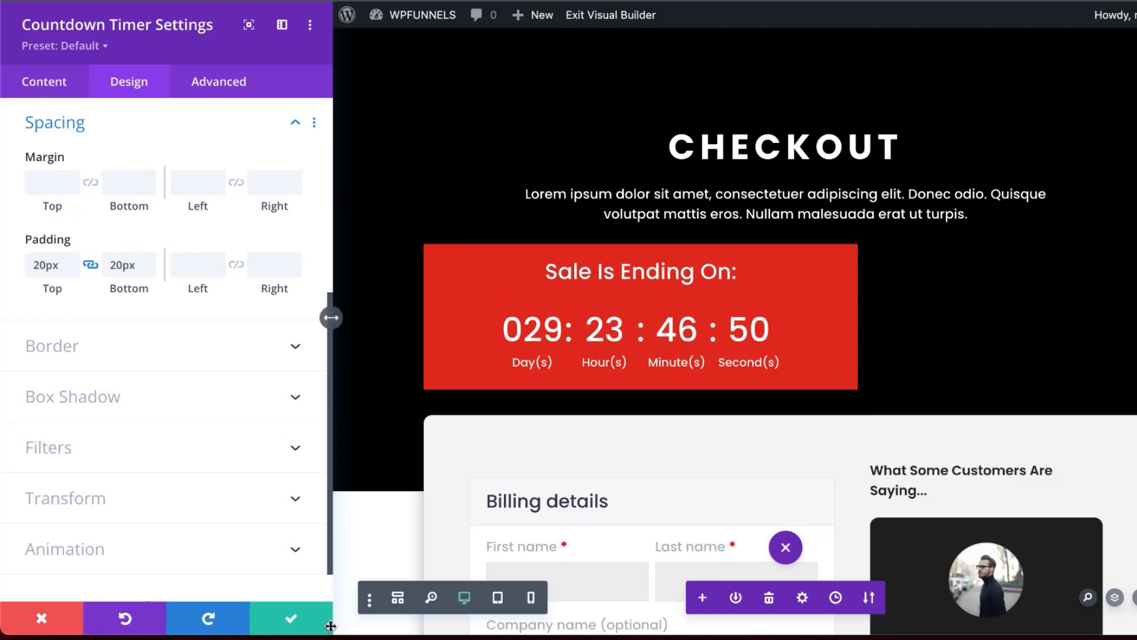
# - Center the countdown timer module through its sizing alignment and save the module's settings
pyautogui.scroll(5, 152, 347)
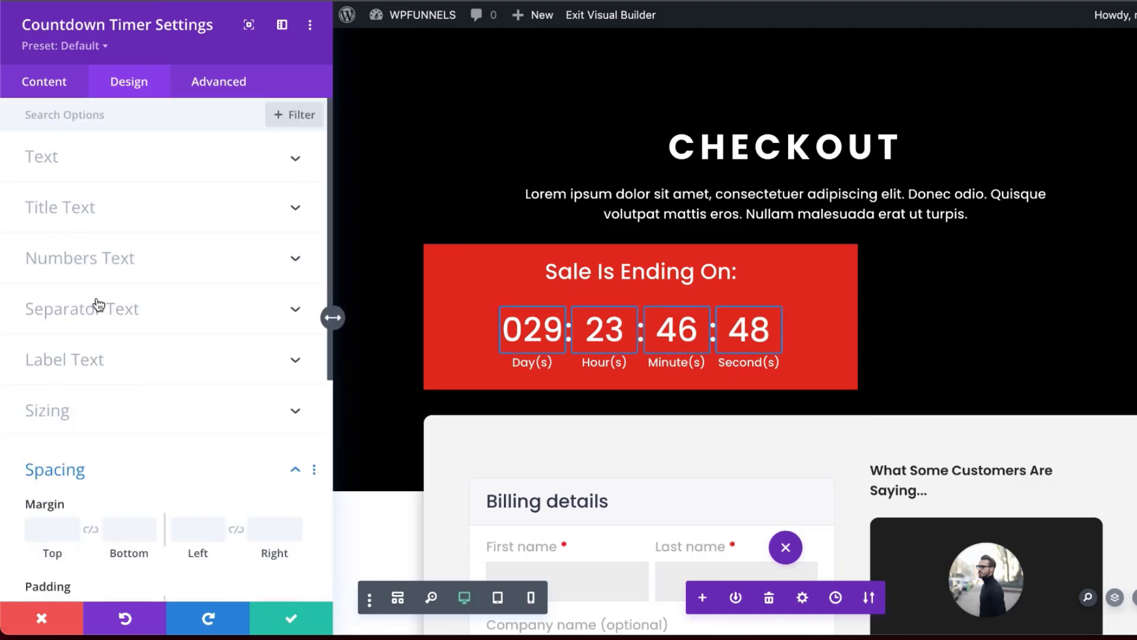
pyautogui.click(83, 404)
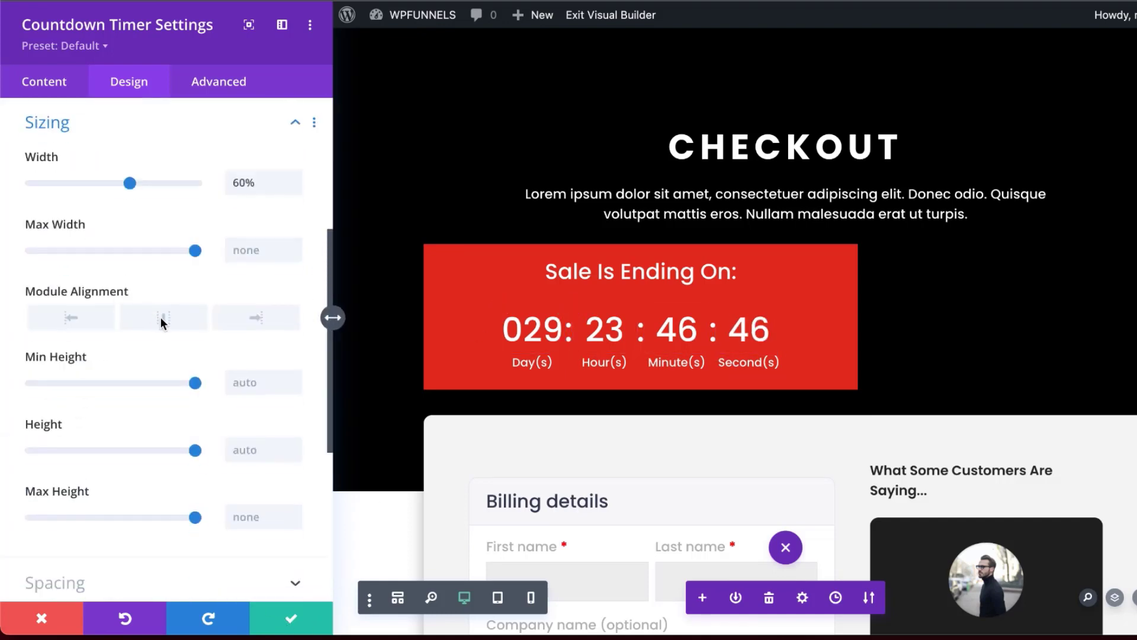
pyautogui.click(163, 322)
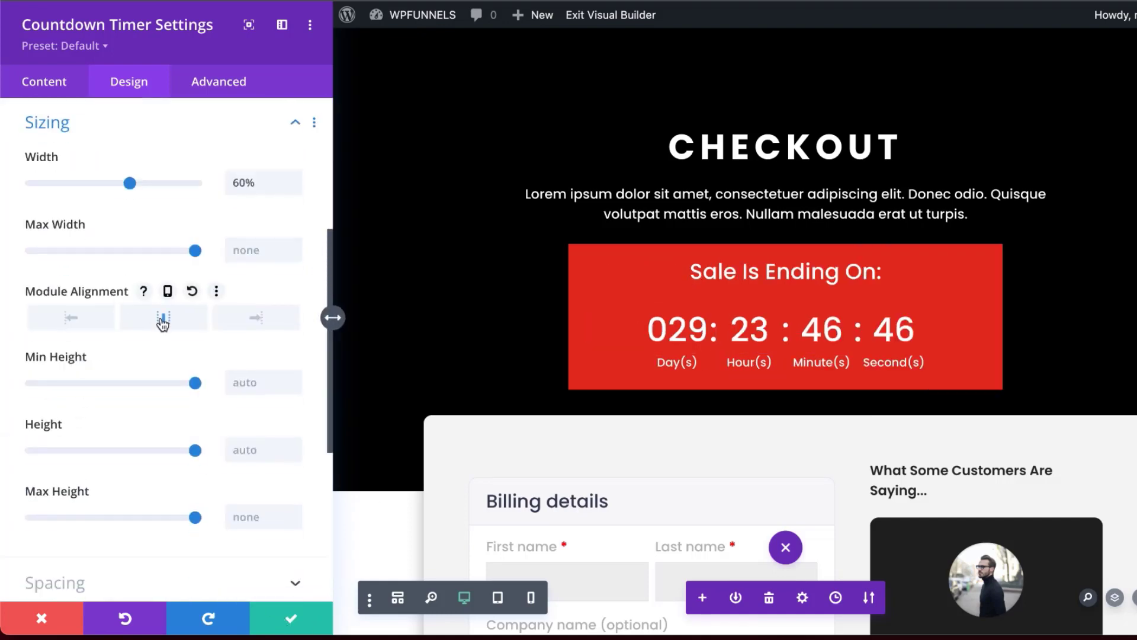
pyautogui.click(292, 618)
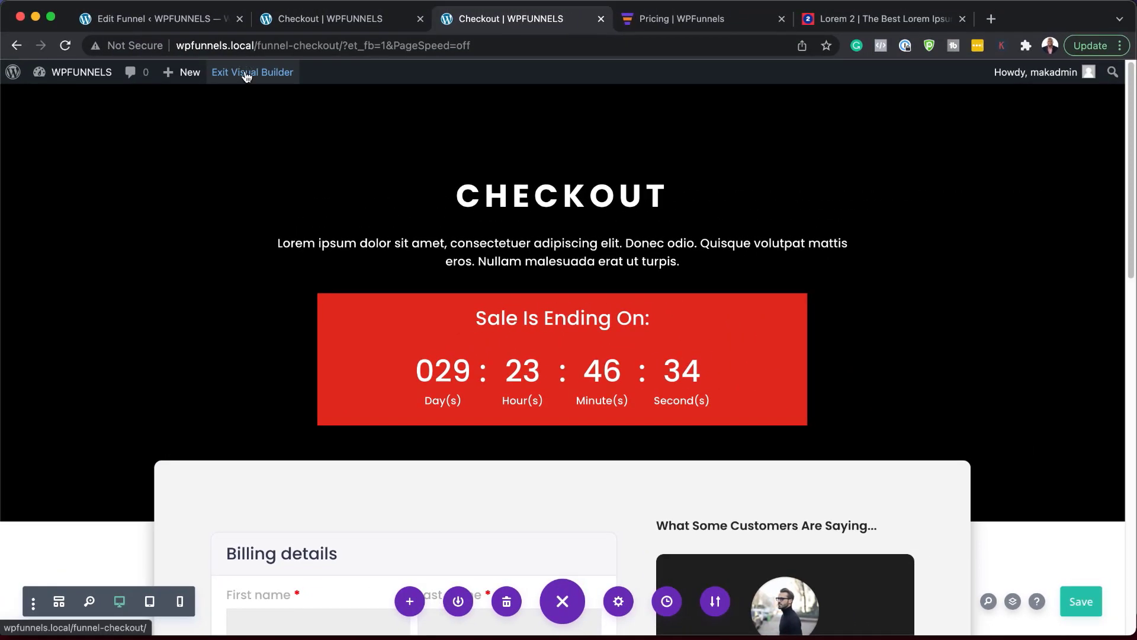
# - Exit the Visual Builder and look over the live checkout page from the header down to the form
pyautogui.click(247, 74)
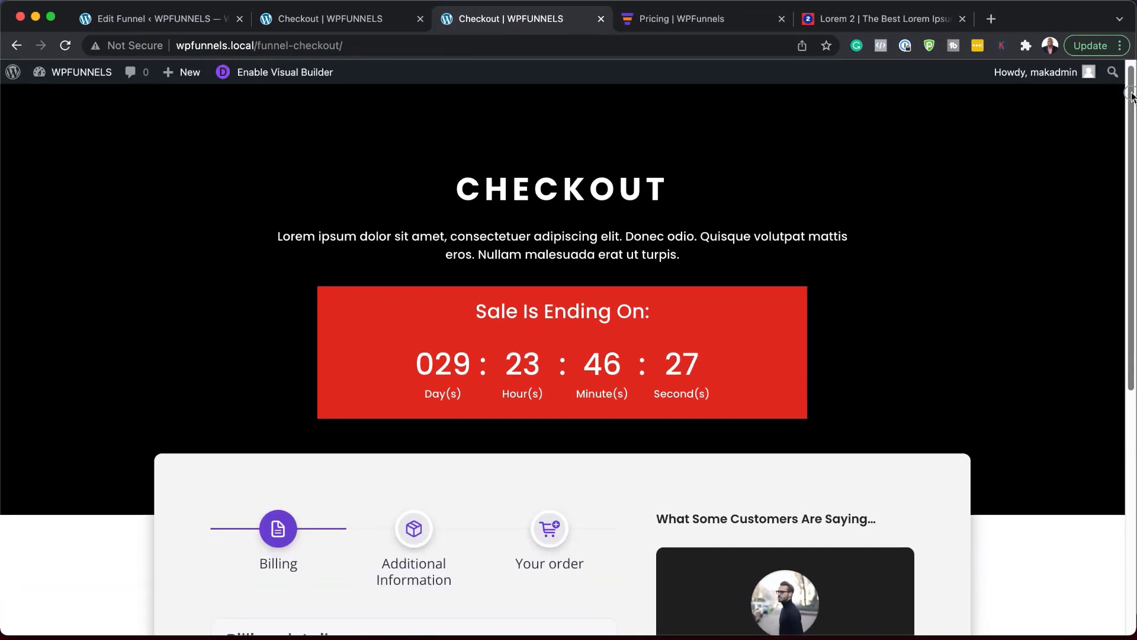
pyautogui.scroll(-3, 1129, 133)
pyautogui.moveTo(1128, 133); pyautogui.dragTo(1109, 90)
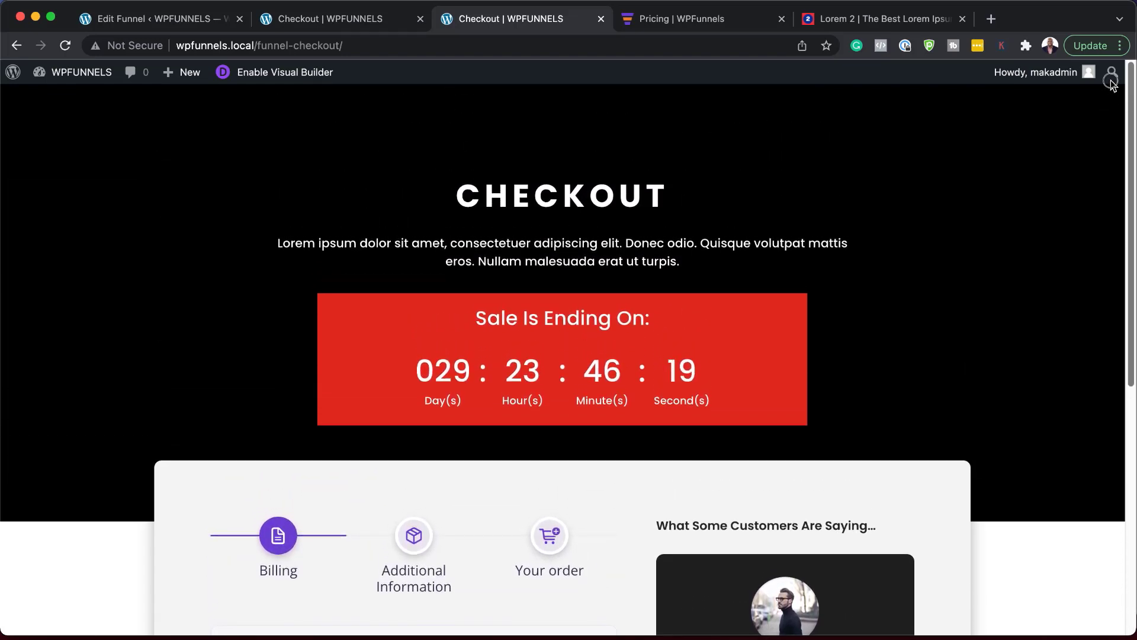